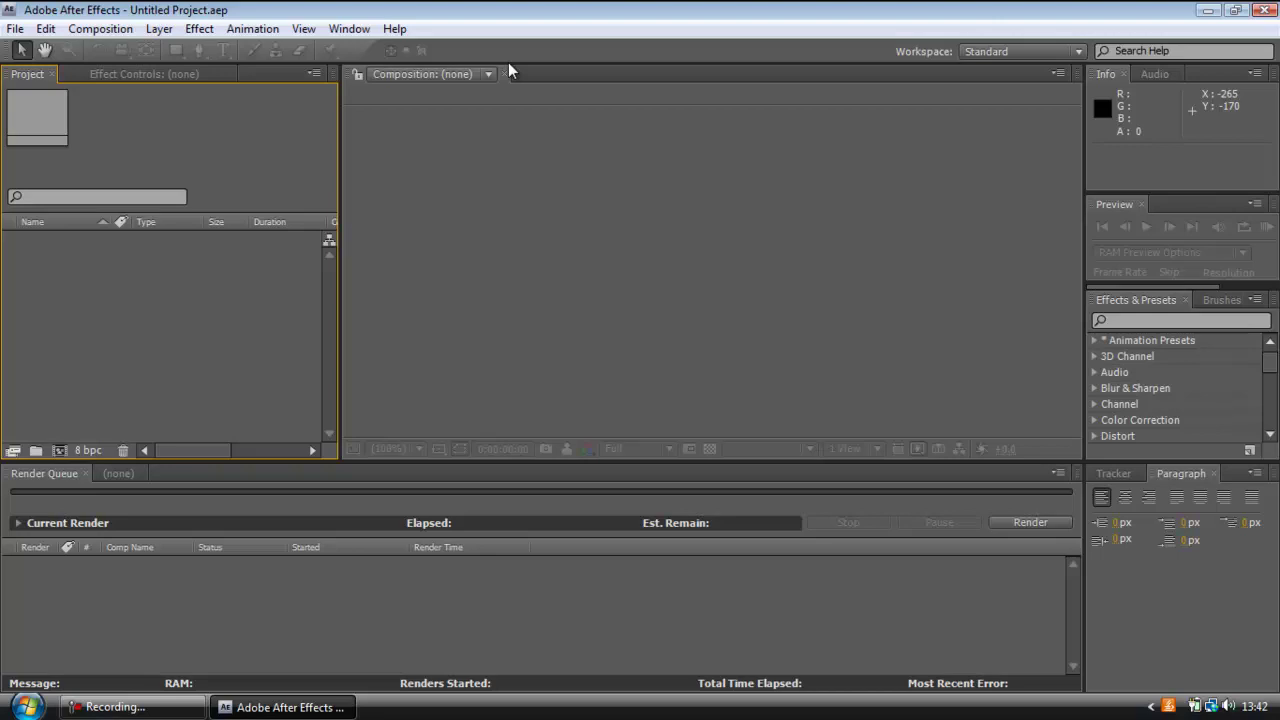
Create a 1280 x 720 px composition at 60 frames per second with a duration of 0:00:10:00
left_click(120, 32)
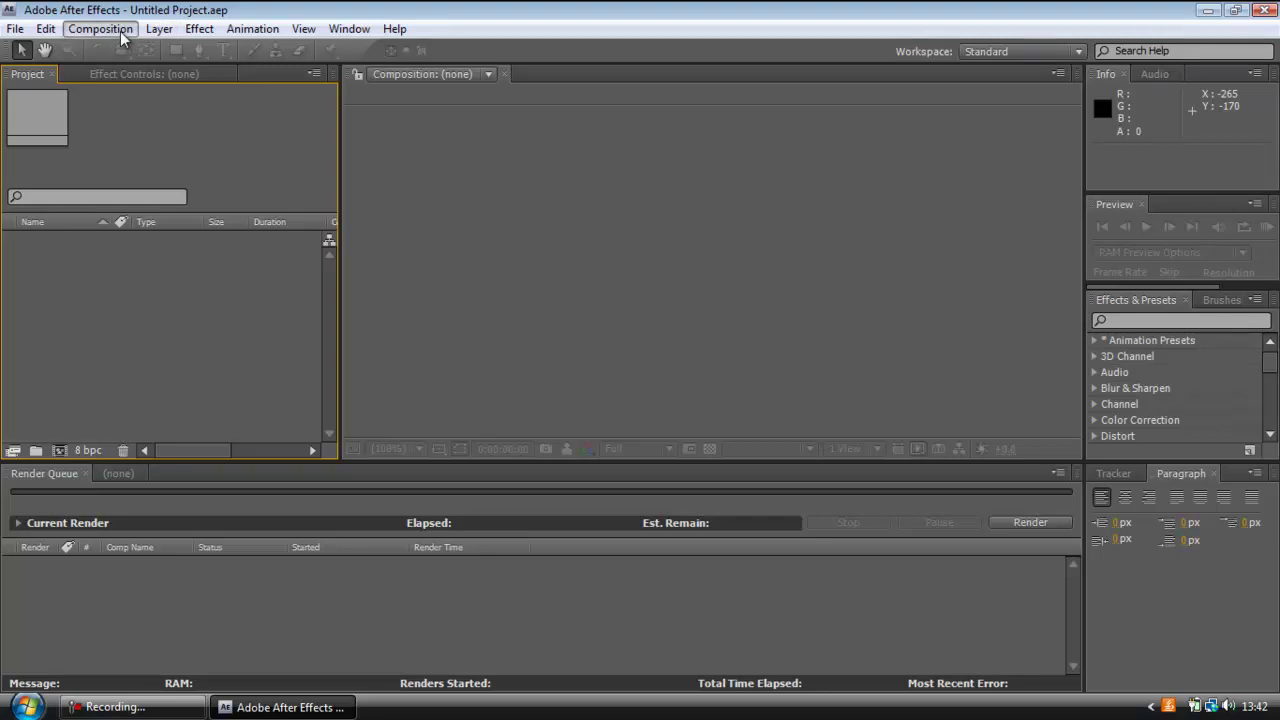
left_click(127, 51)
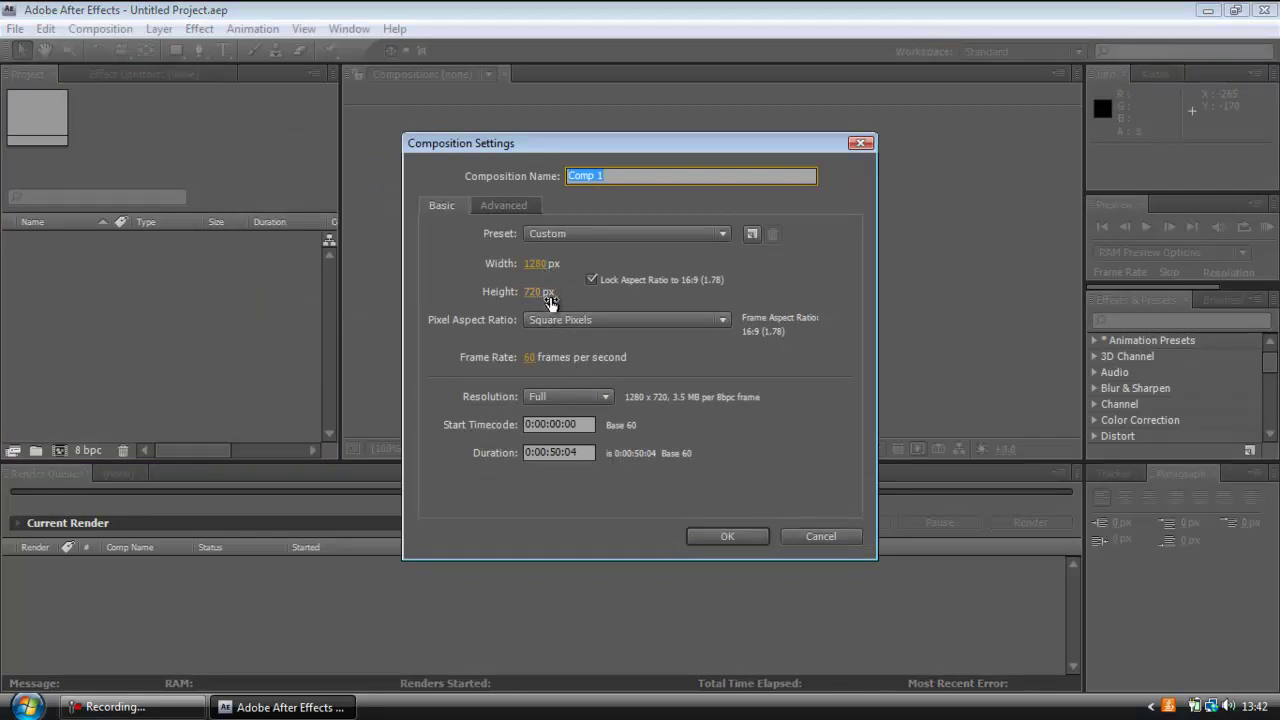
left_click(553, 452)
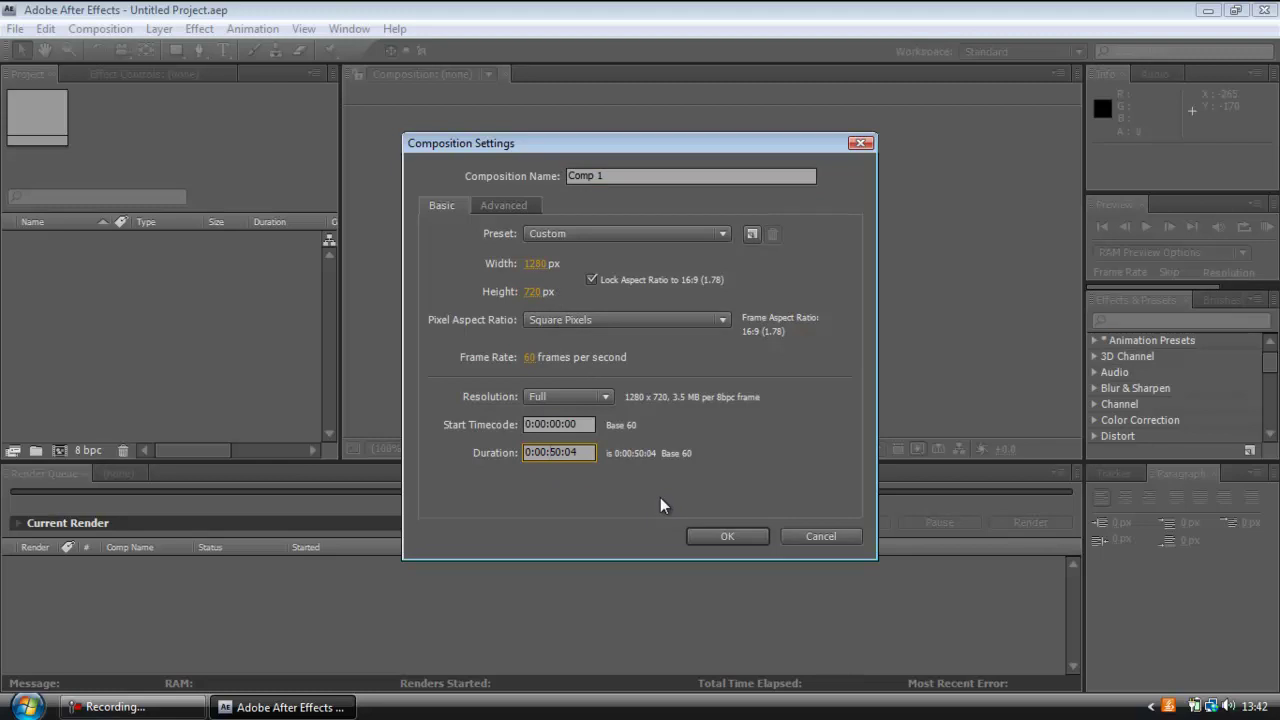
type("0:00:10:04")
left_click(737, 535)
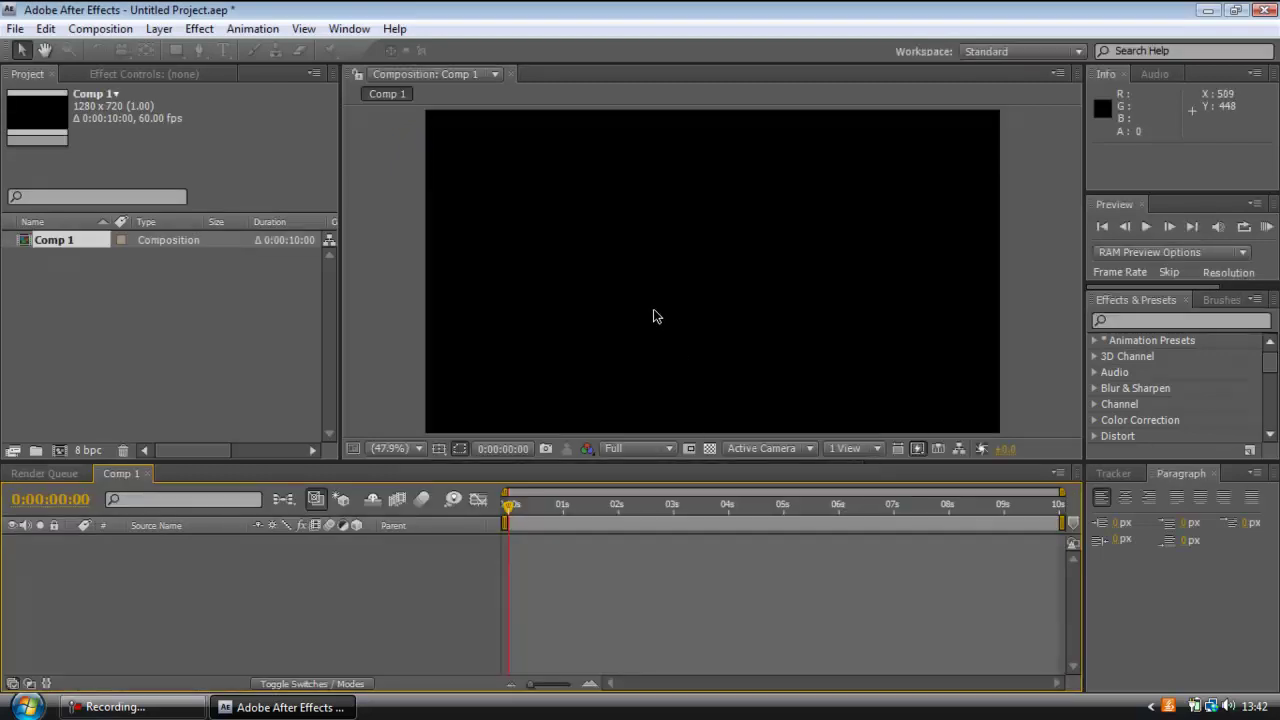
Add a black solid layer at composition size, named Back Drop
right_click(256, 565)
mouse_move(314, 518)
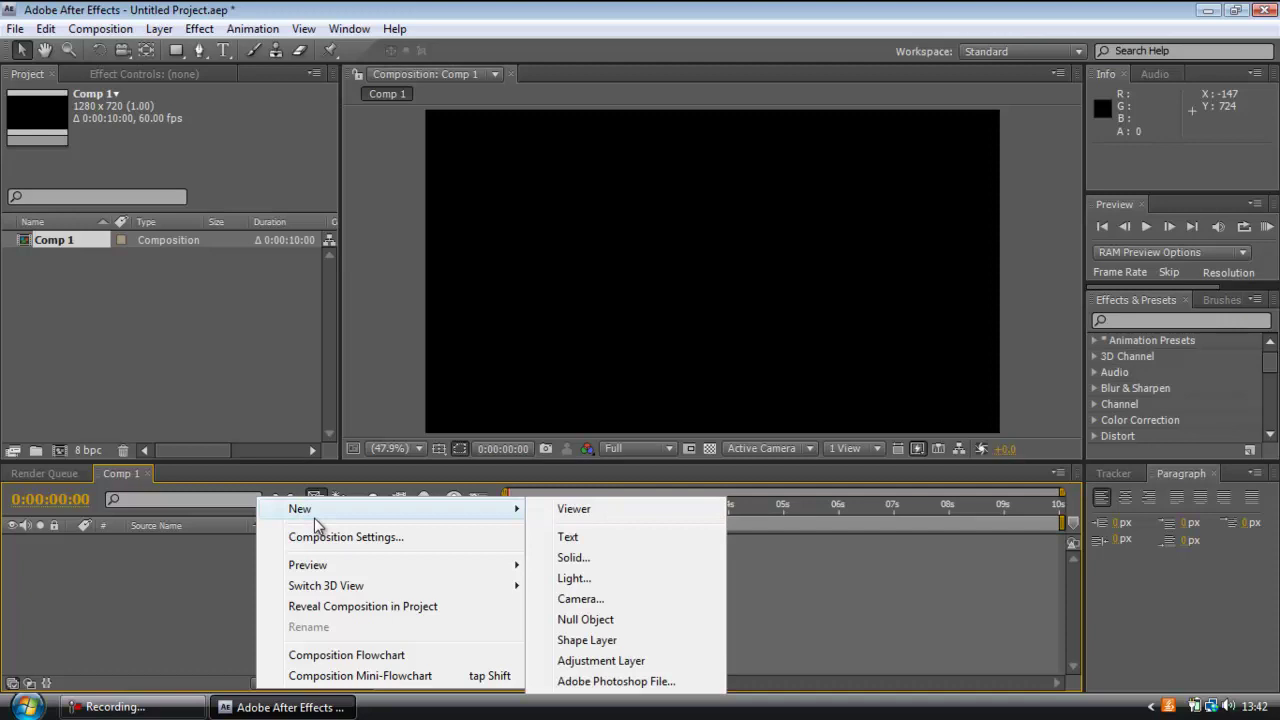
left_click(612, 563)
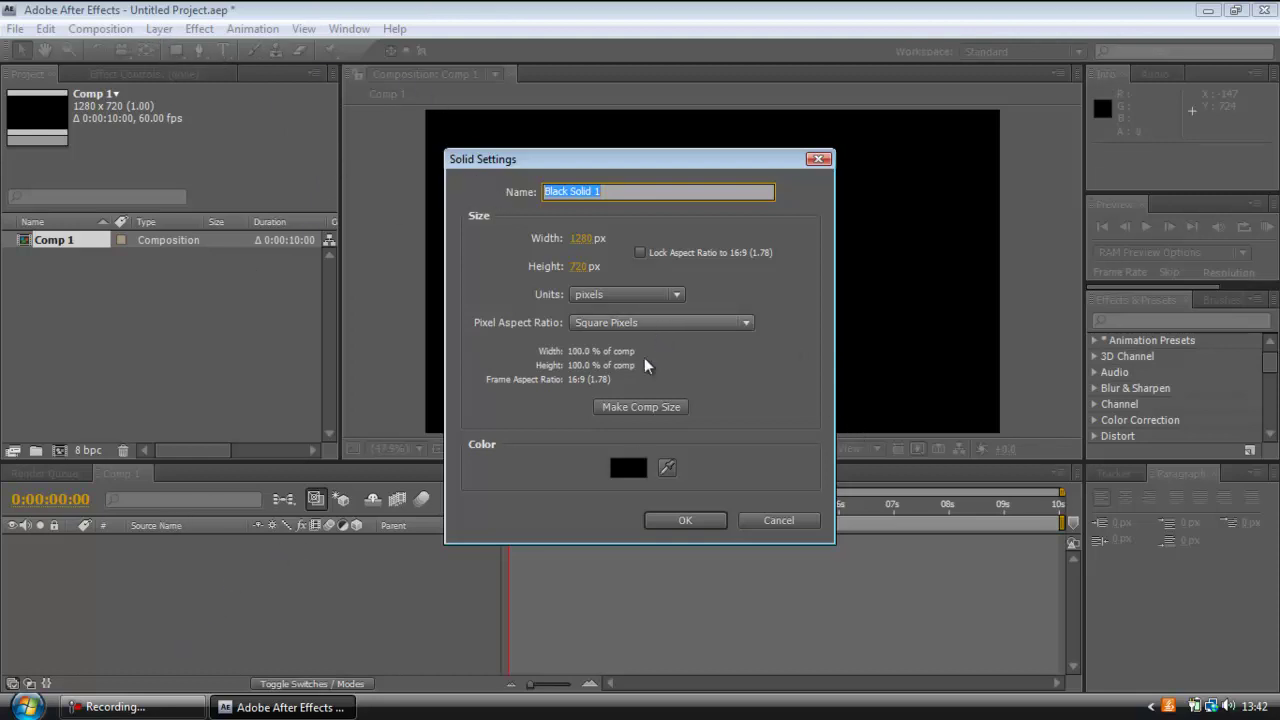
type("BackDrpol")
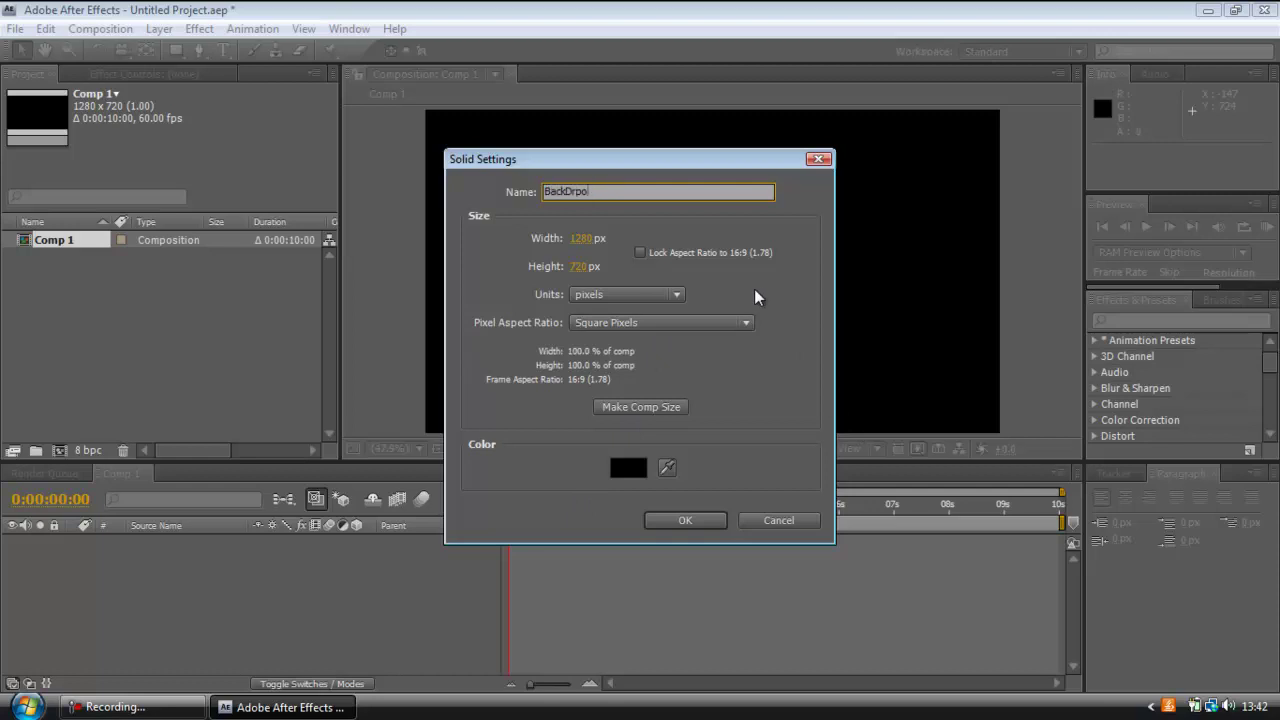
key("BackSpace")
key("BackSpace")
key("BackSpace")
key("BackSpace")
type("rop")
left_click(653, 414)
left_click(675, 521)
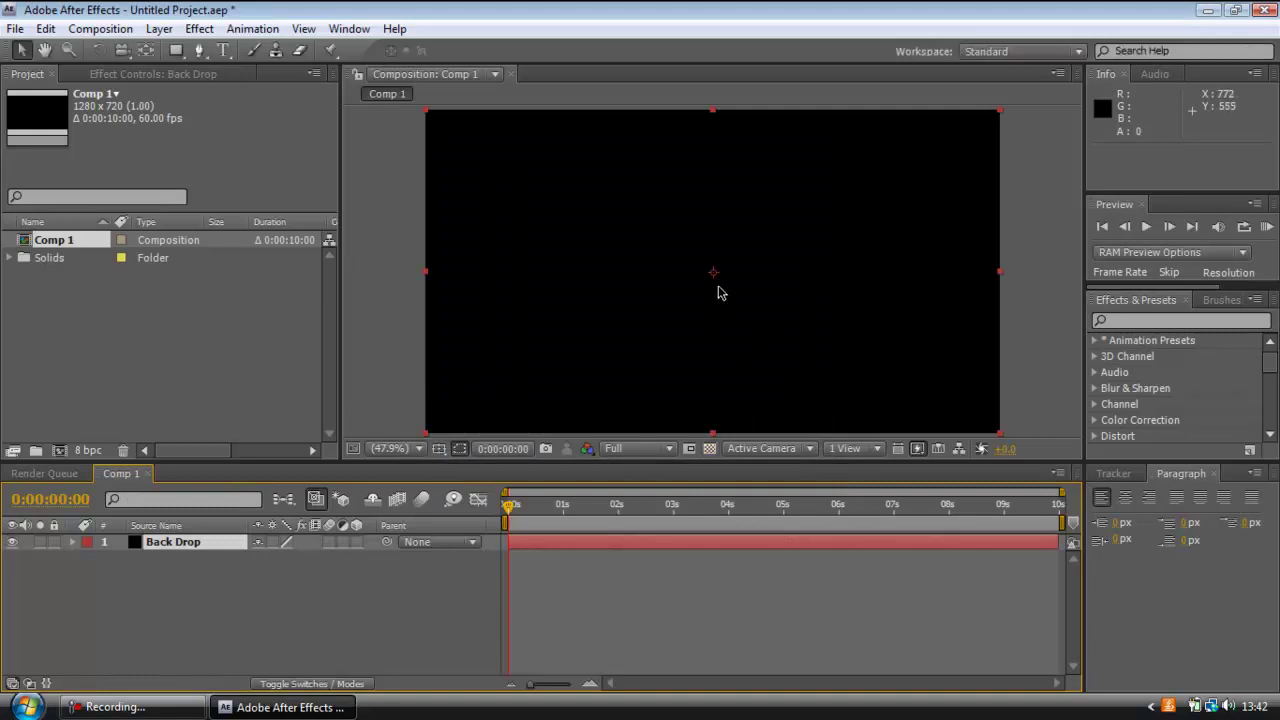
With no layer selected, draw a square on a new shape layer with a black (000000) fill and a 4 px stroke
left_click(263, 576)
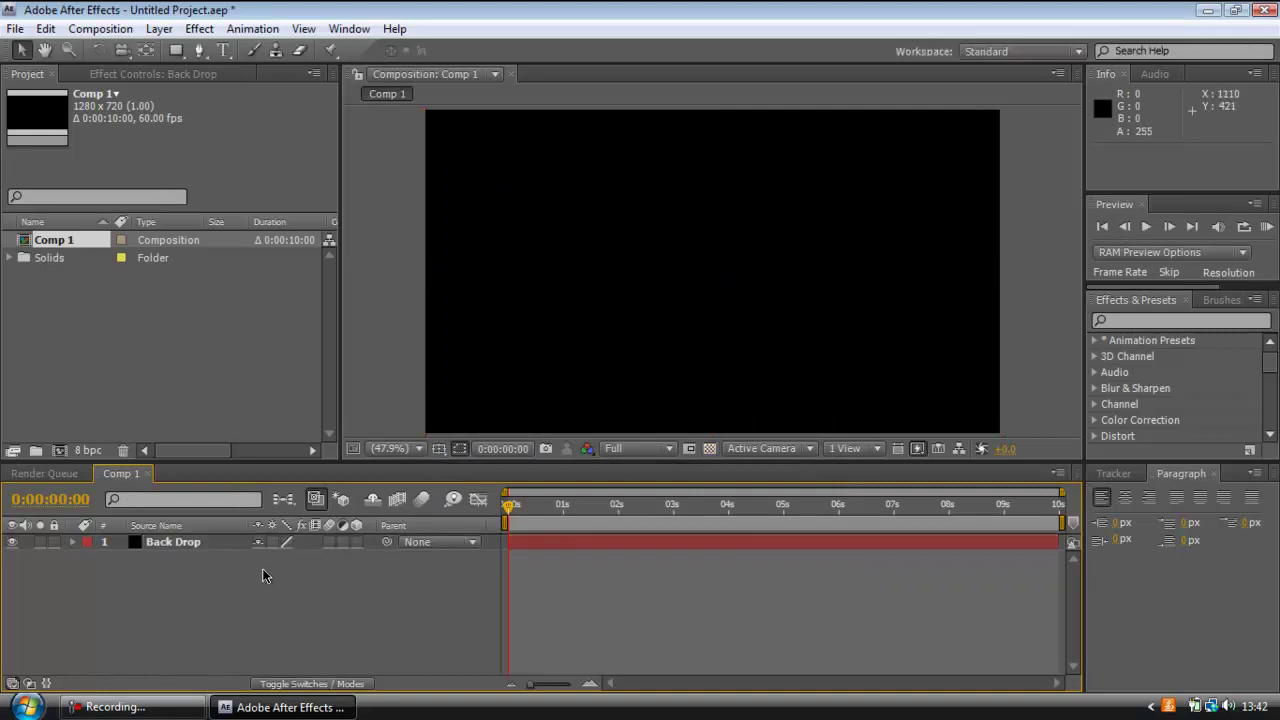
left_click(177, 51)
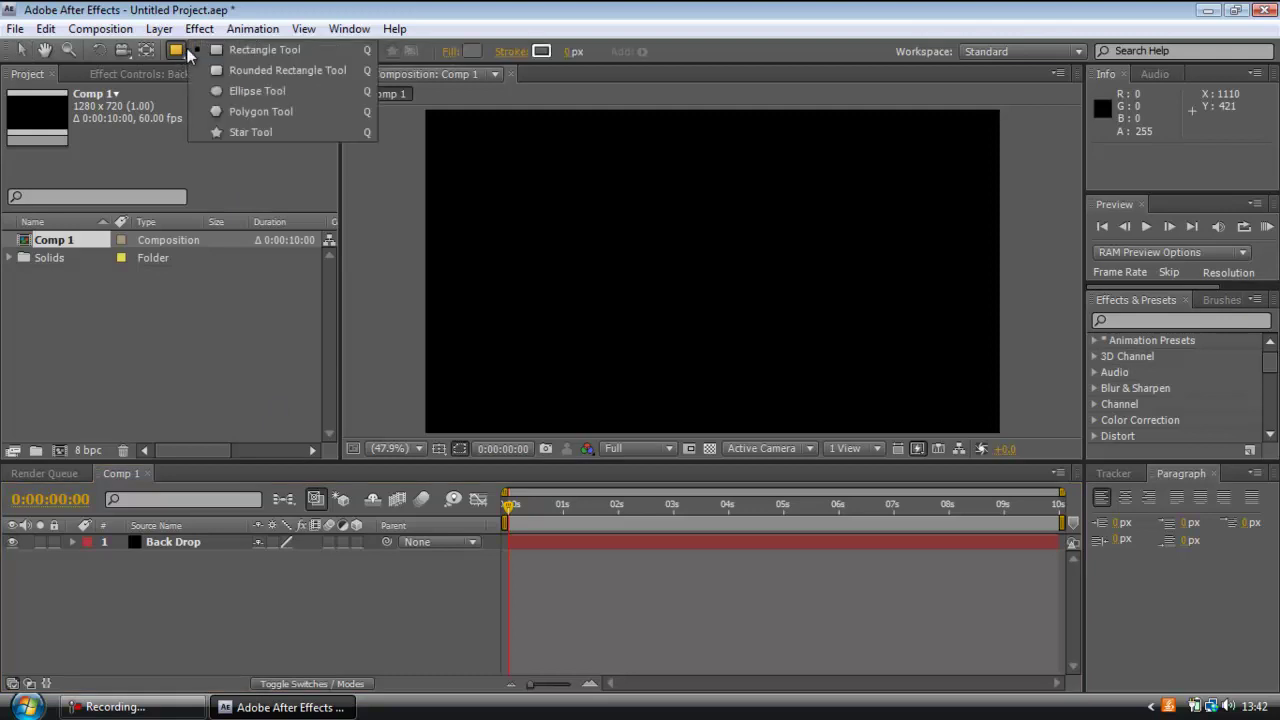
left_click(196, 52)
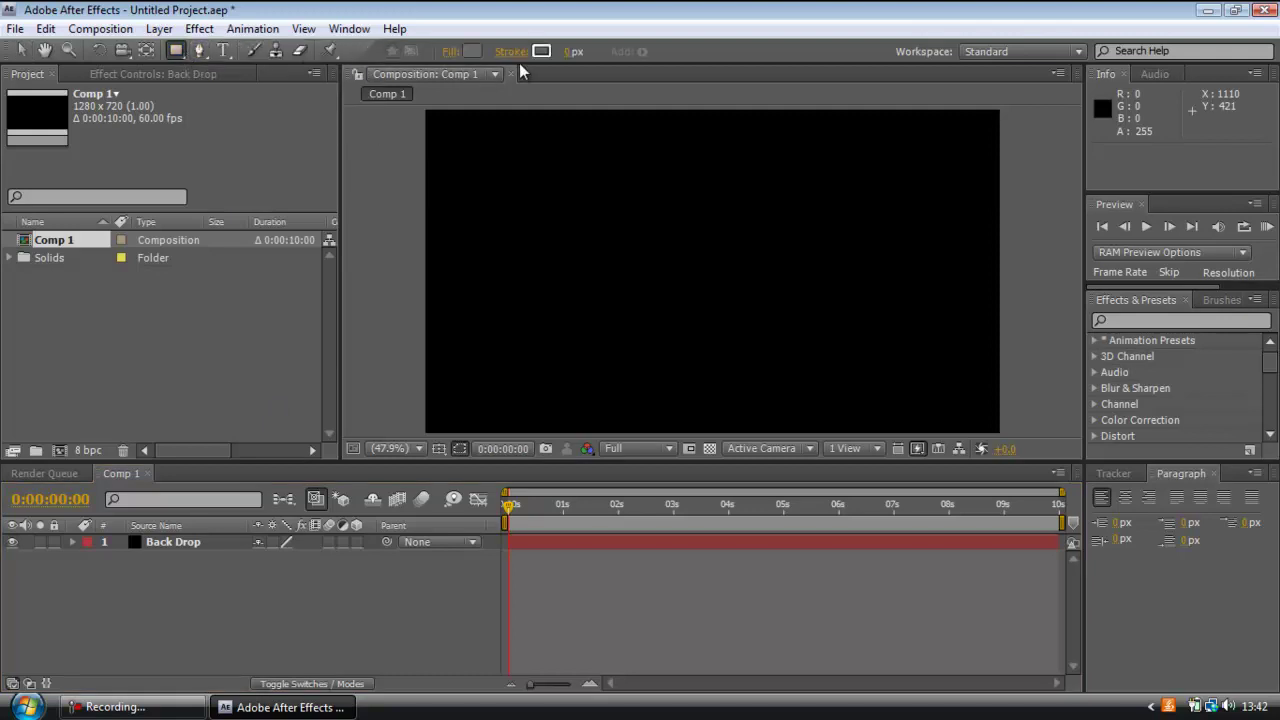
left_click(470, 51)
left_click_drag(474, 527, 757, 717)
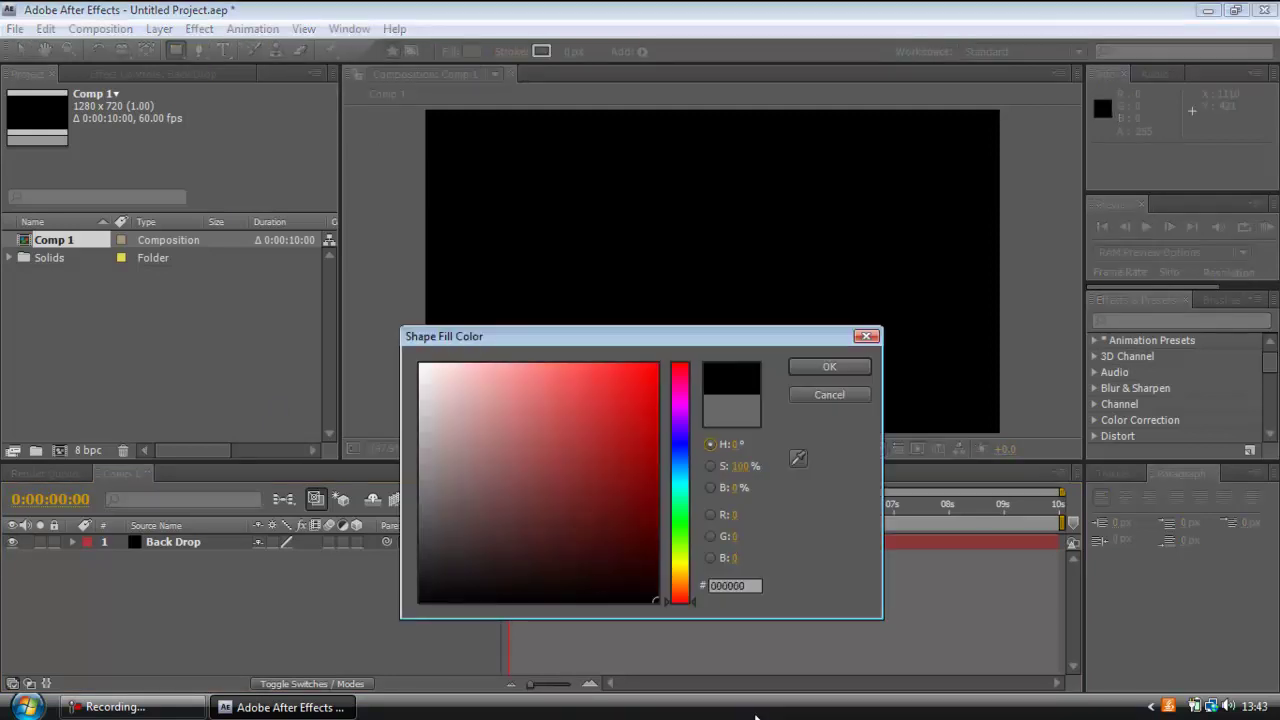
left_click(829, 366)
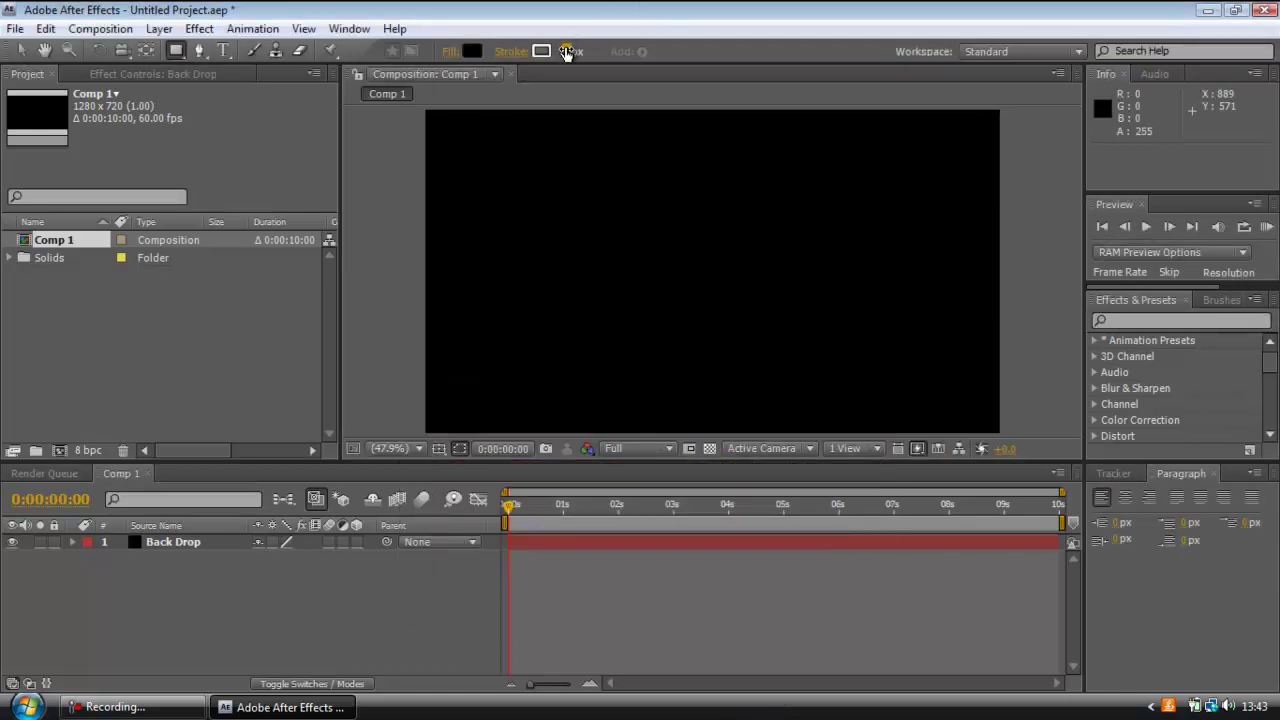
left_click(570, 53)
type("2")
mouse_move(574, 189)
left_mouse_down()
mouse_move(643, 229)
mouse_move(734, 371)
mouse_move(760, 374)
mouse_move(594, 209)
mouse_move(694, 308)
mouse_move(718, 291)
left_mouse_up()
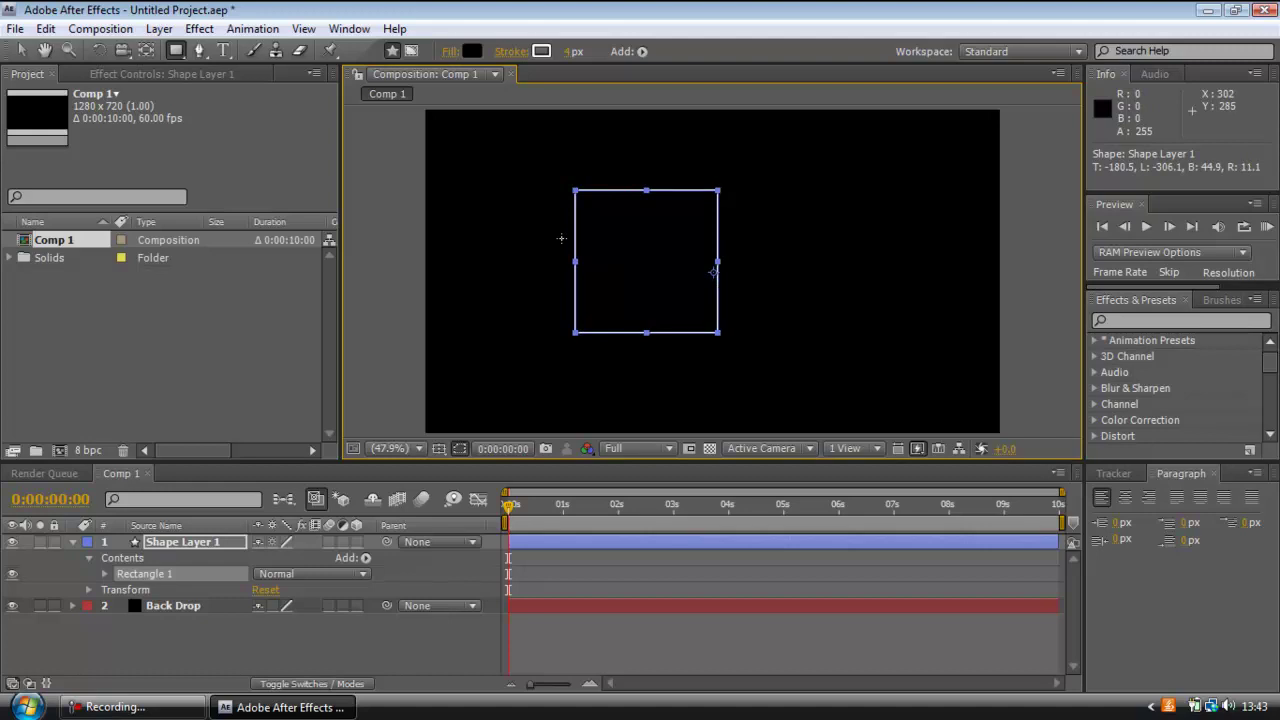
Centre the square in the composition with the help of the title and action safe guides, then hide the guides
key("apostrophe")
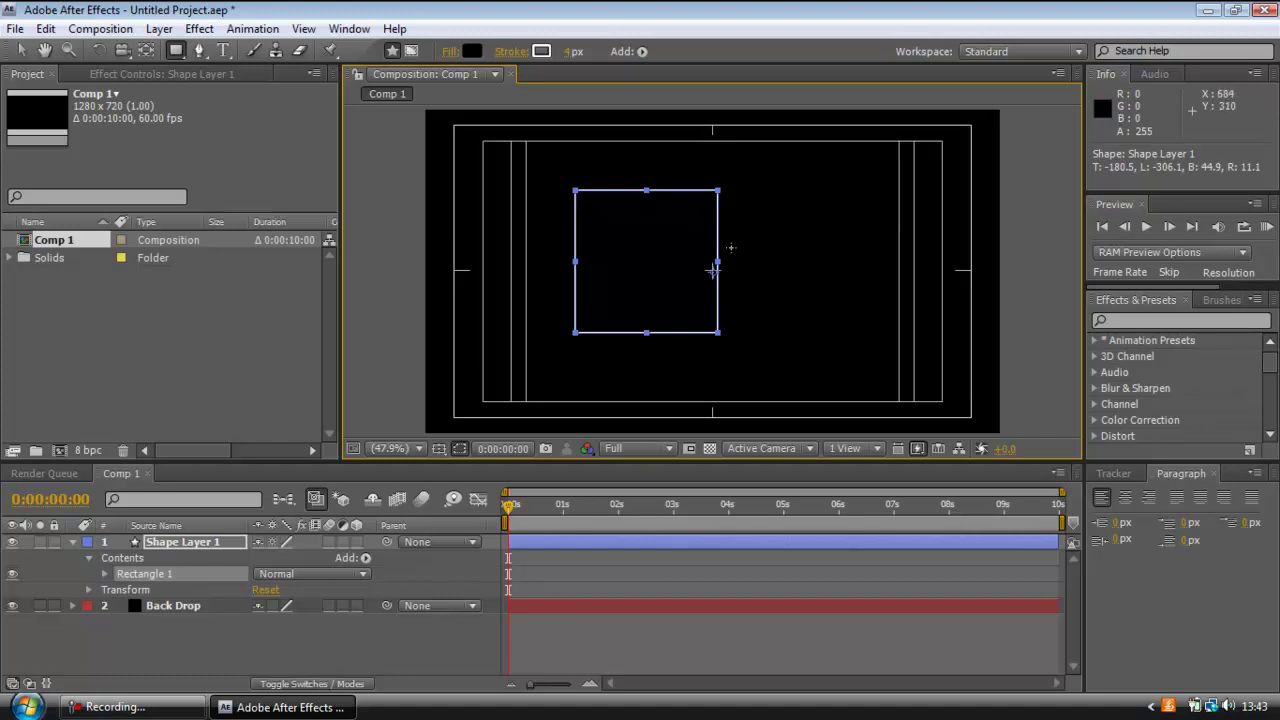
left_click(21, 50)
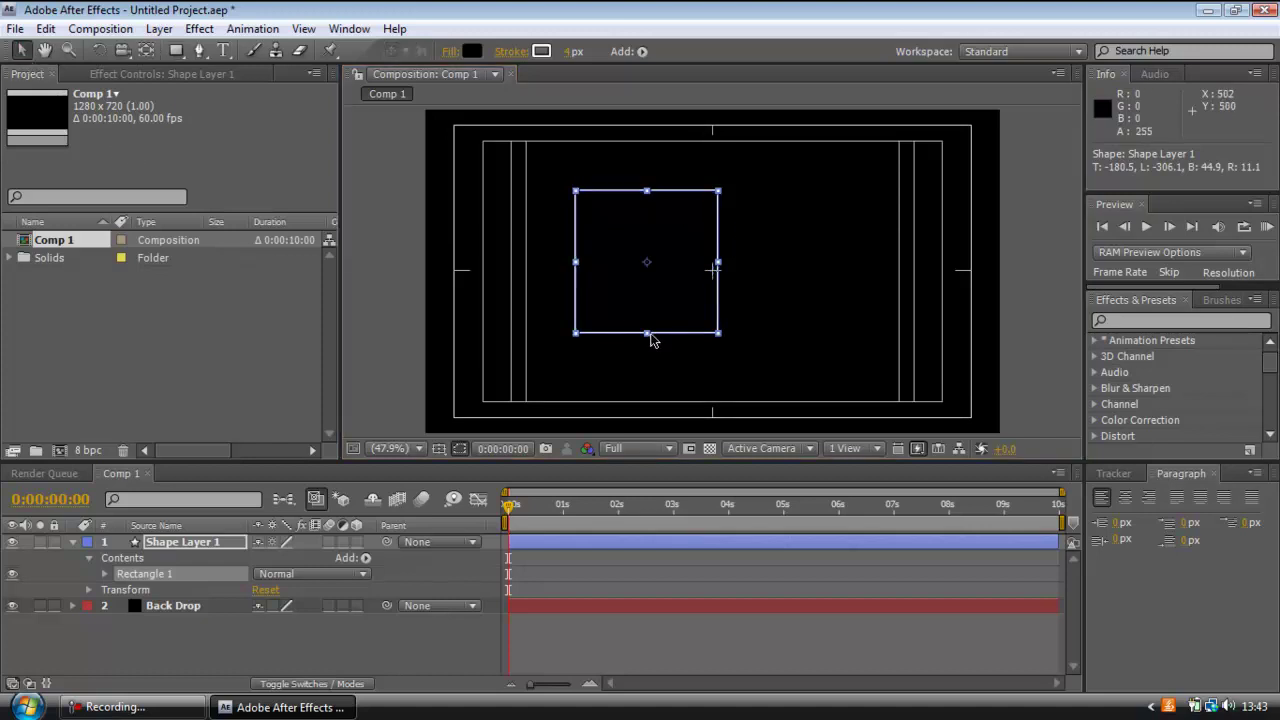
left_click_drag(647, 268, 712, 274)
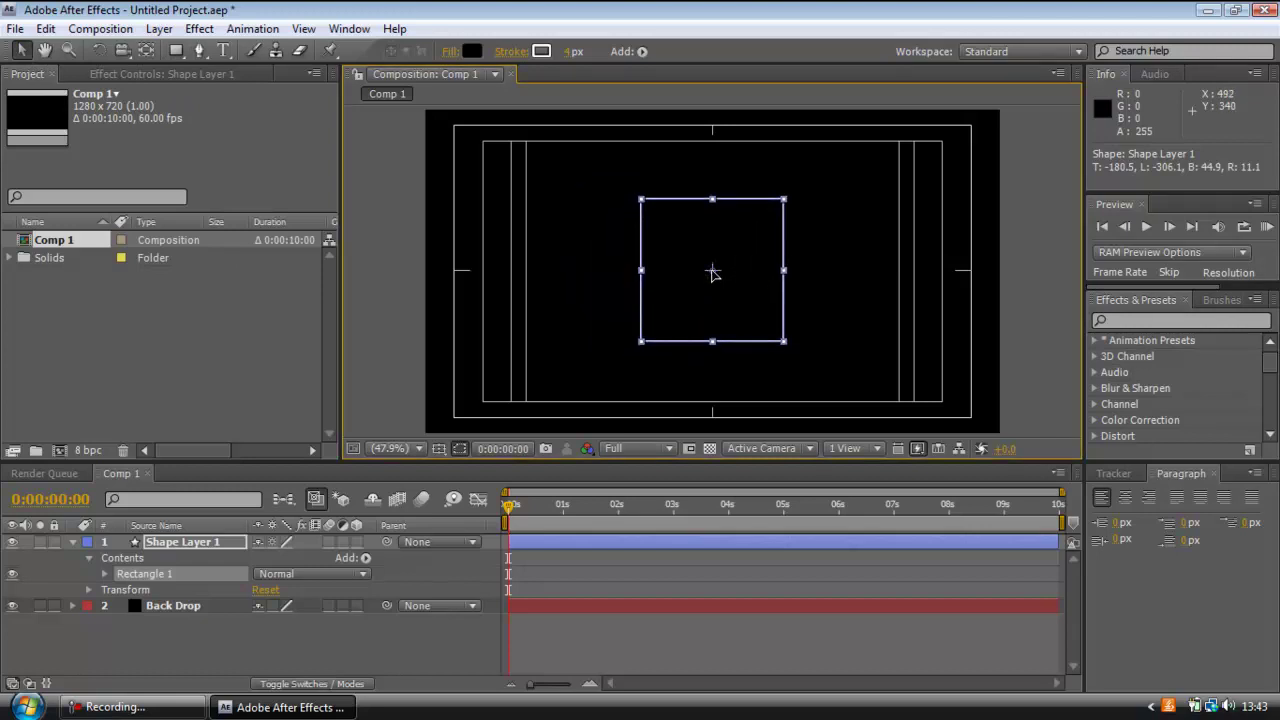
key("apostrophe")
left_click(838, 292)
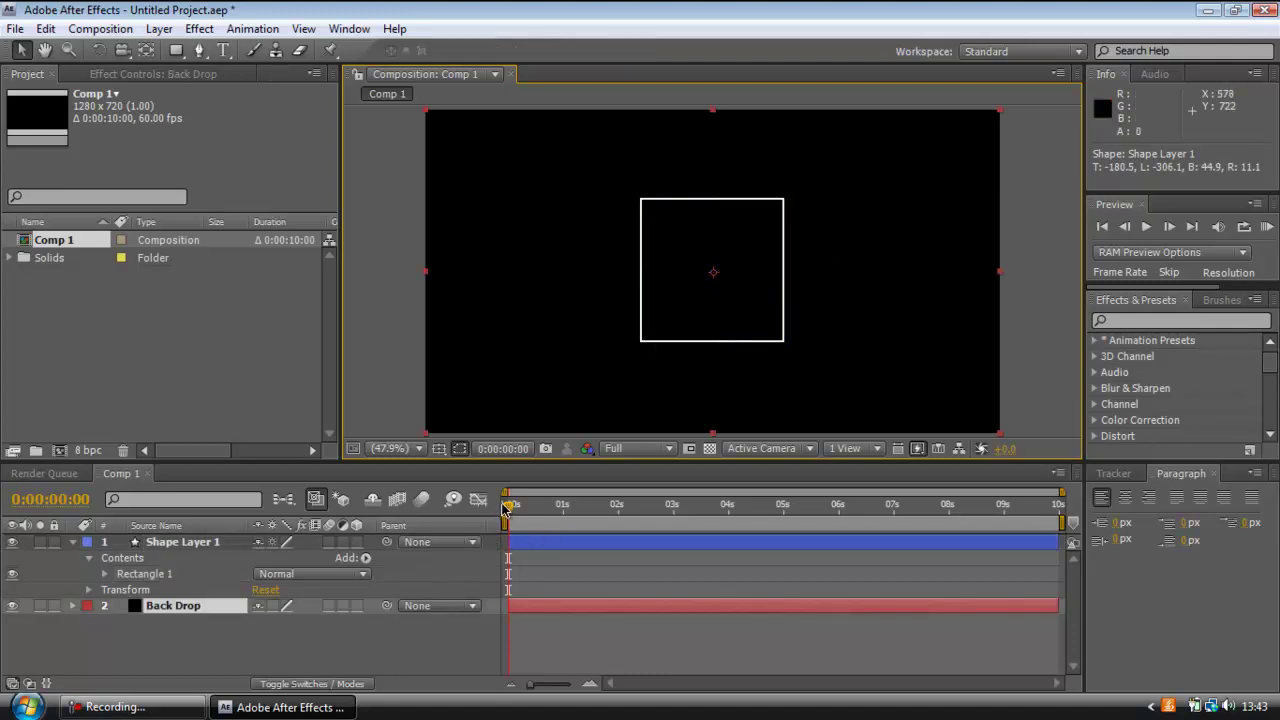
Activate the Pen tool, collapse the shape layer's properties and pre-compose the layer into a new composition named Box
mouse_move(509, 506)
left_mouse_down()
mouse_move(612, 516)
mouse_move(505, 522)
left_mouse_up()
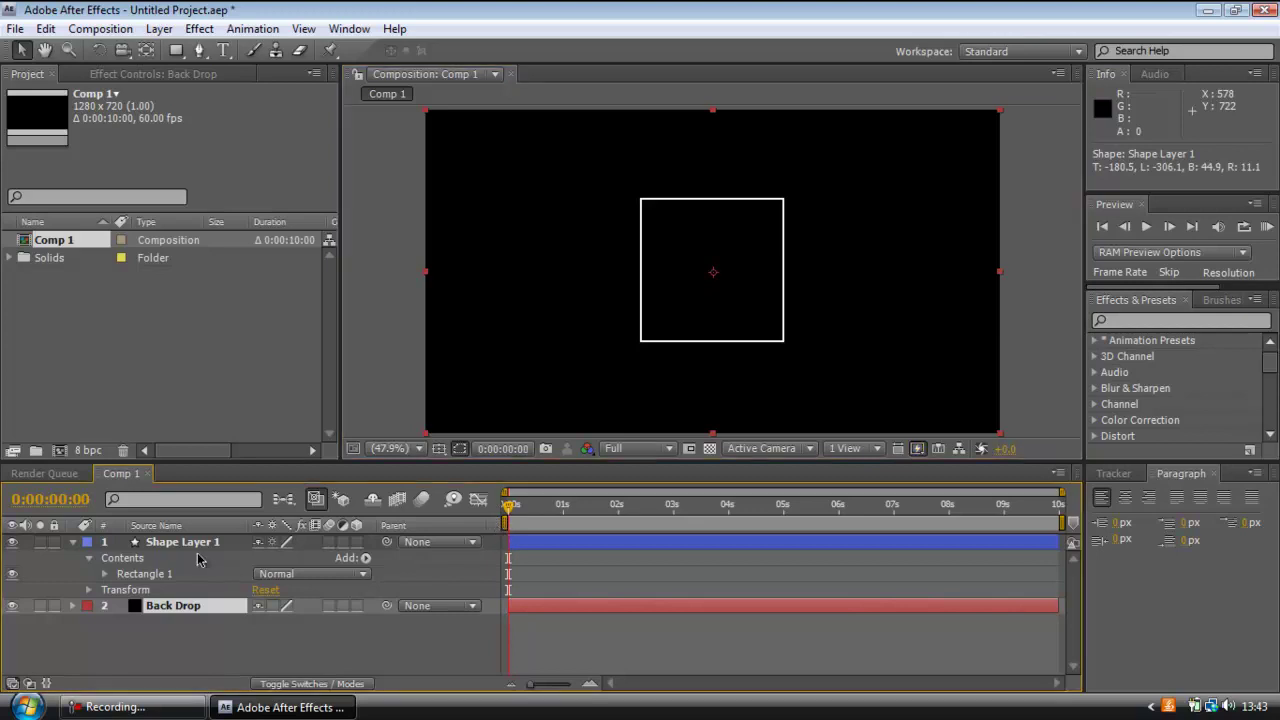
left_click(72, 542)
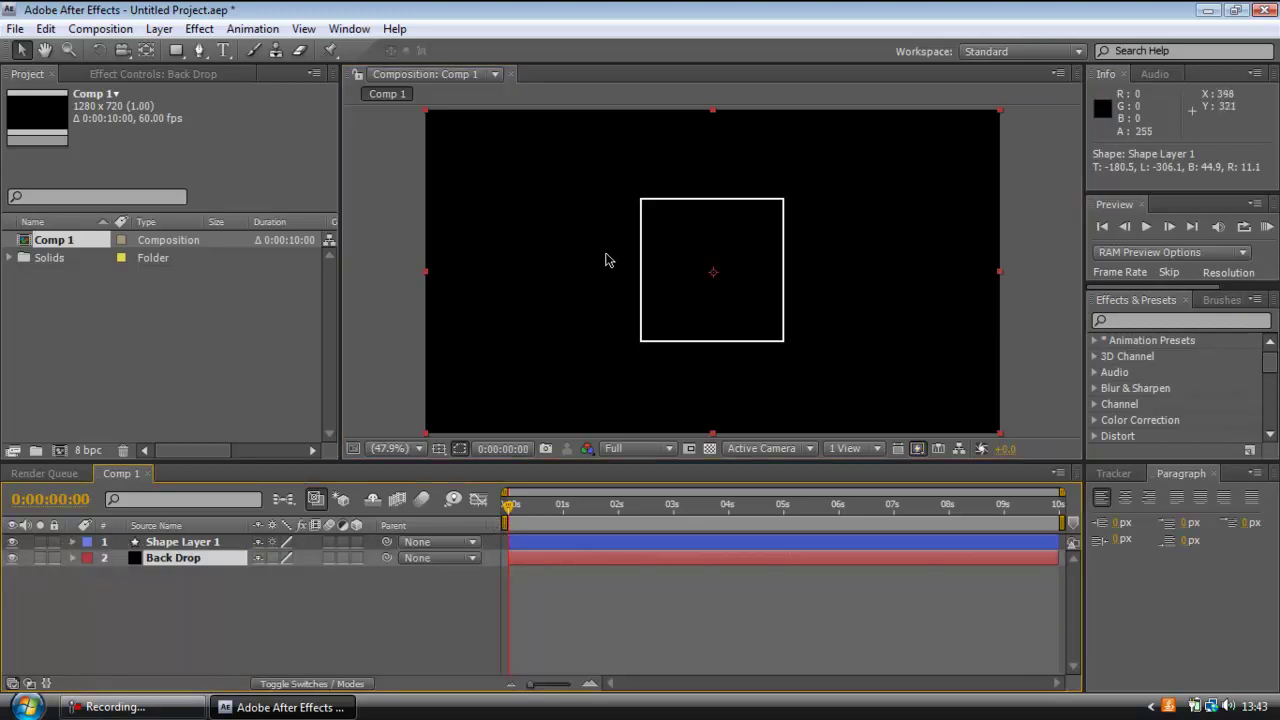
left_click(643, 226)
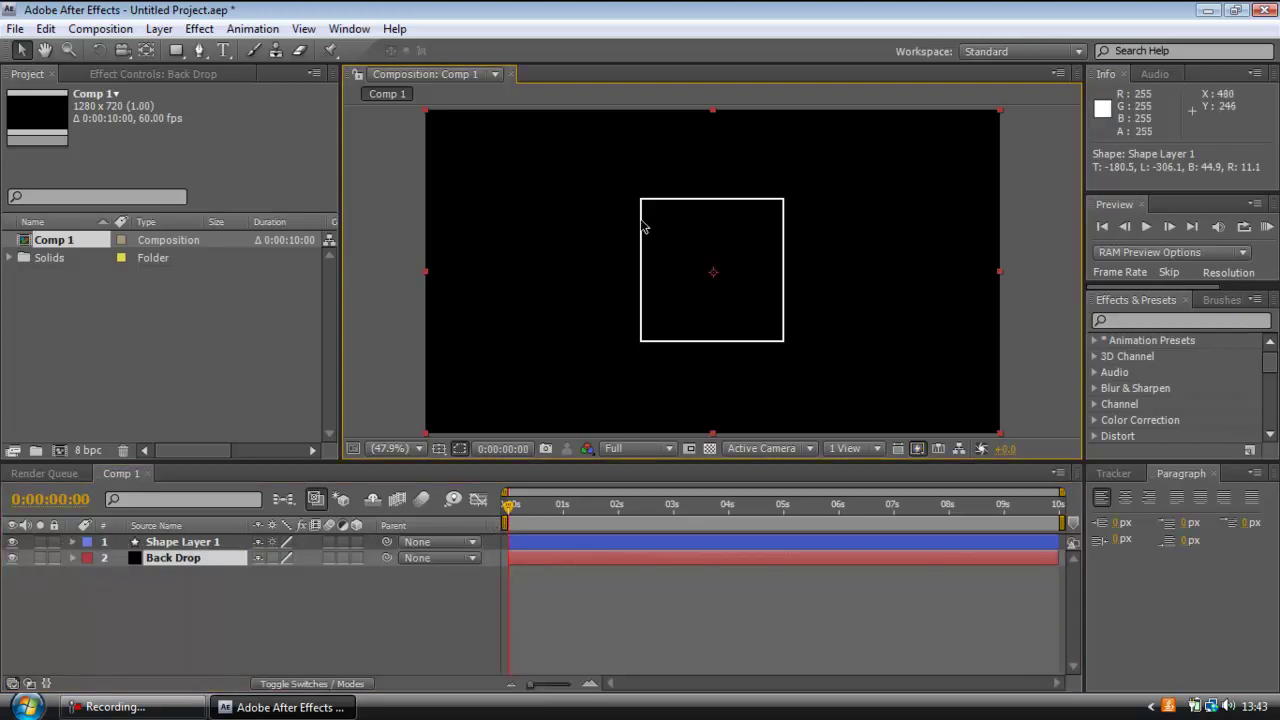
left_click(200, 53)
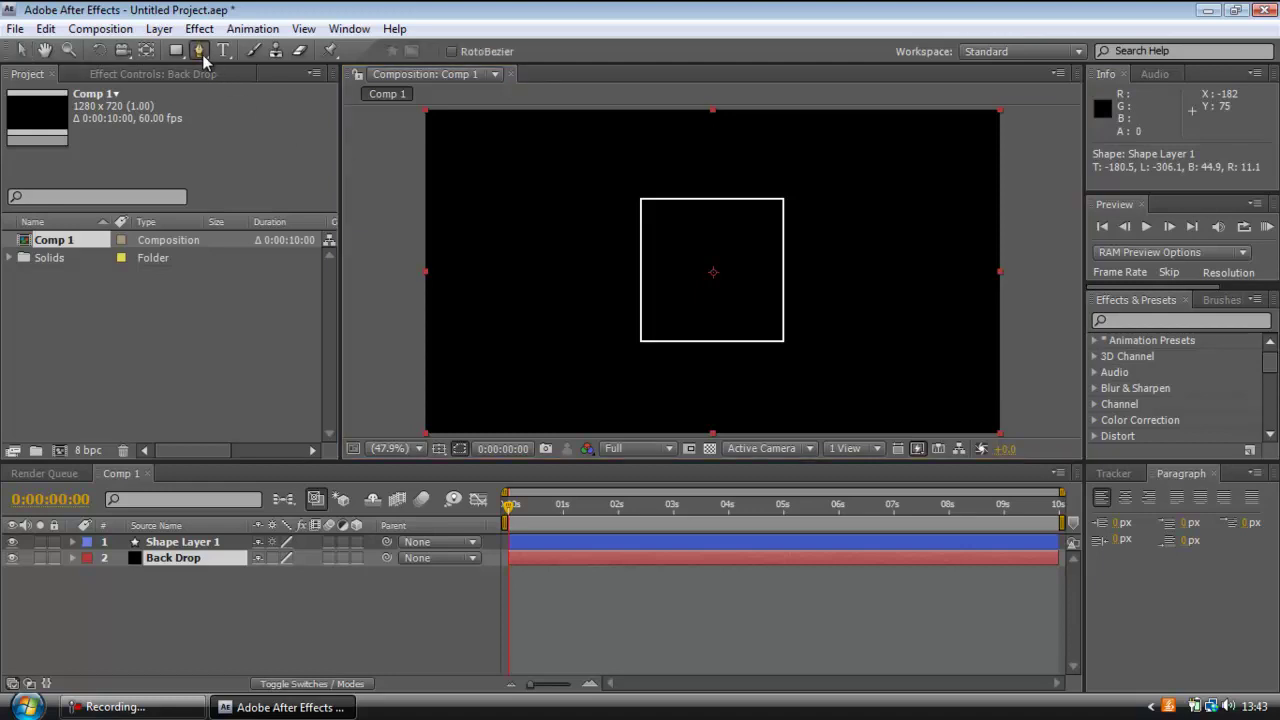
left_click(182, 545)
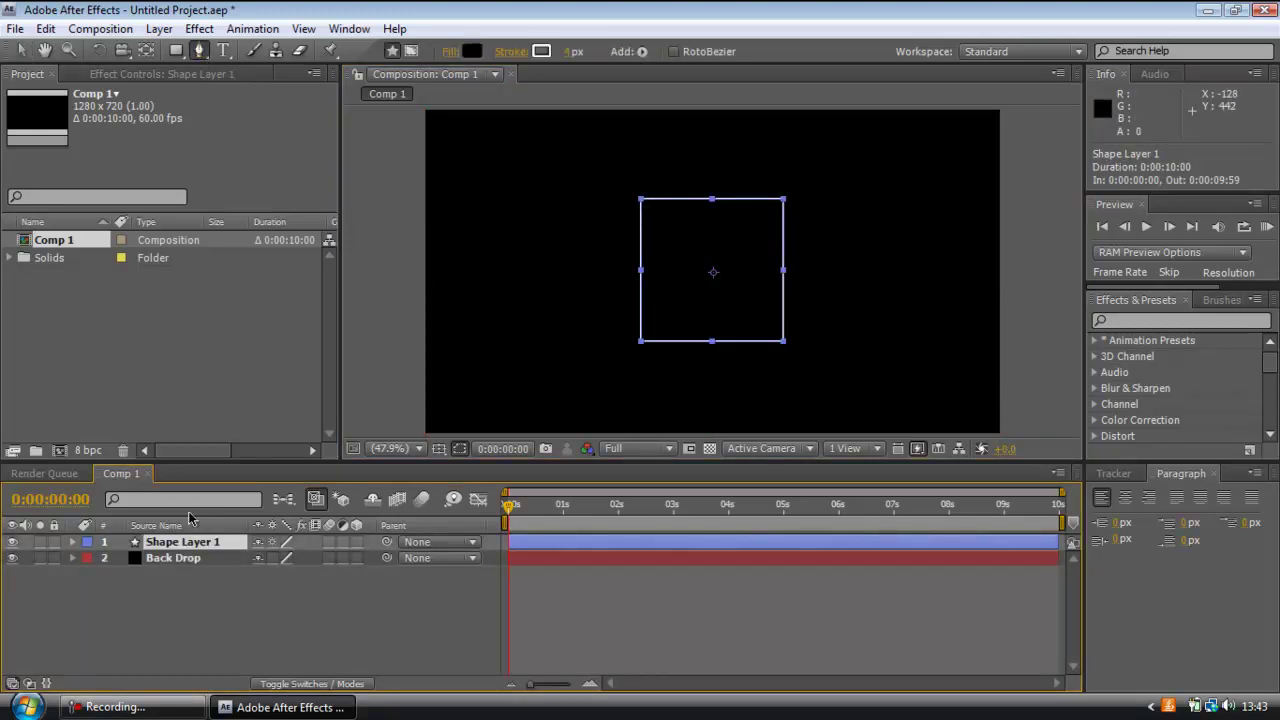
left_click(159, 29)
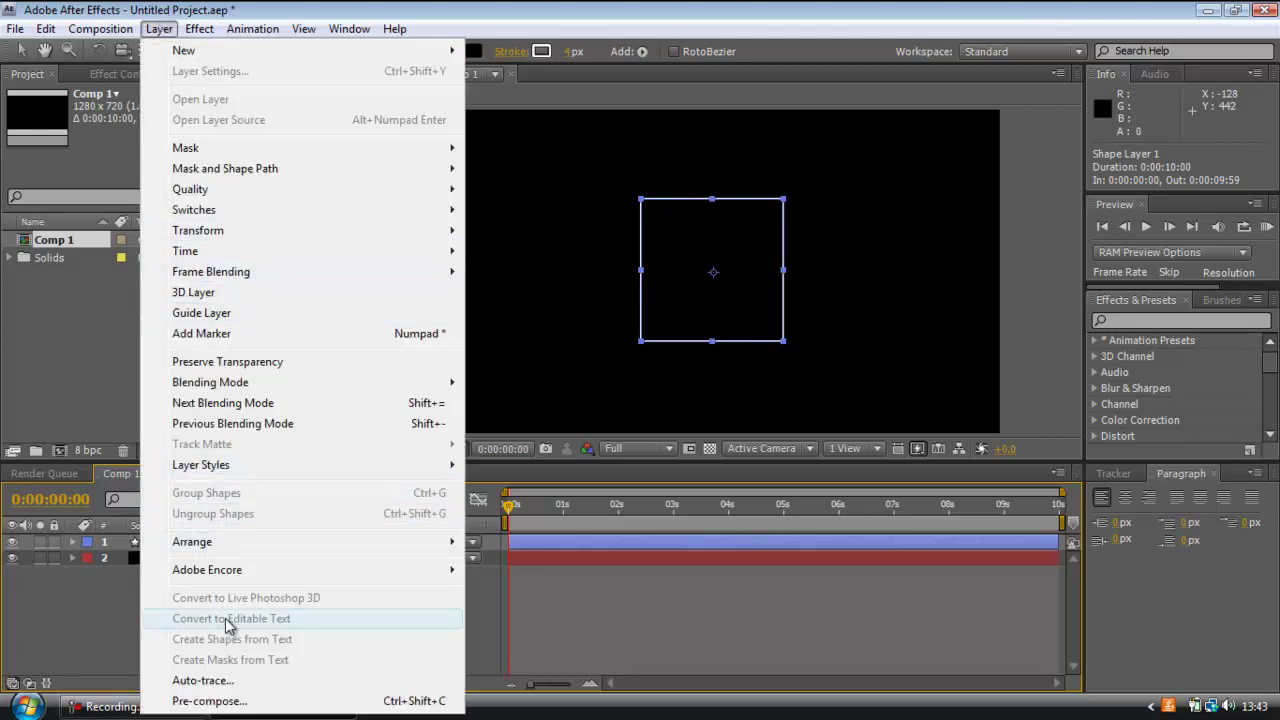
left_click(210, 703)
left_click(210, 703)
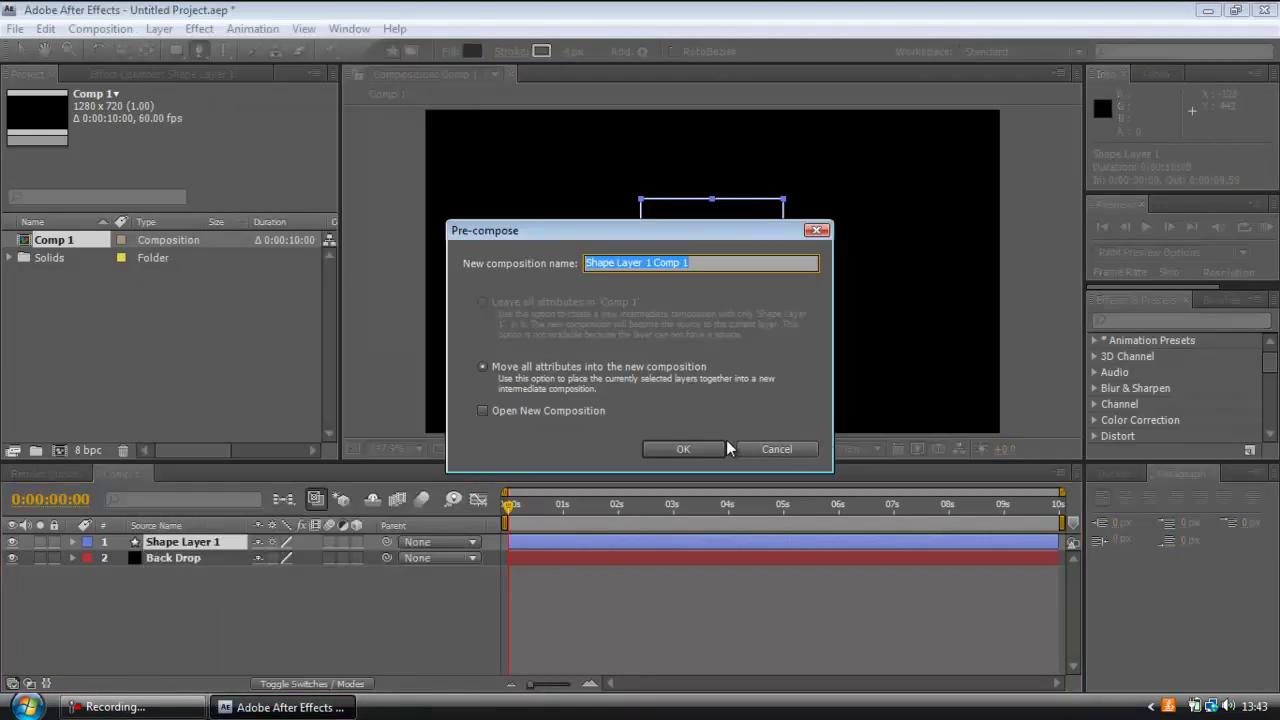
type("Box")
key("Return")
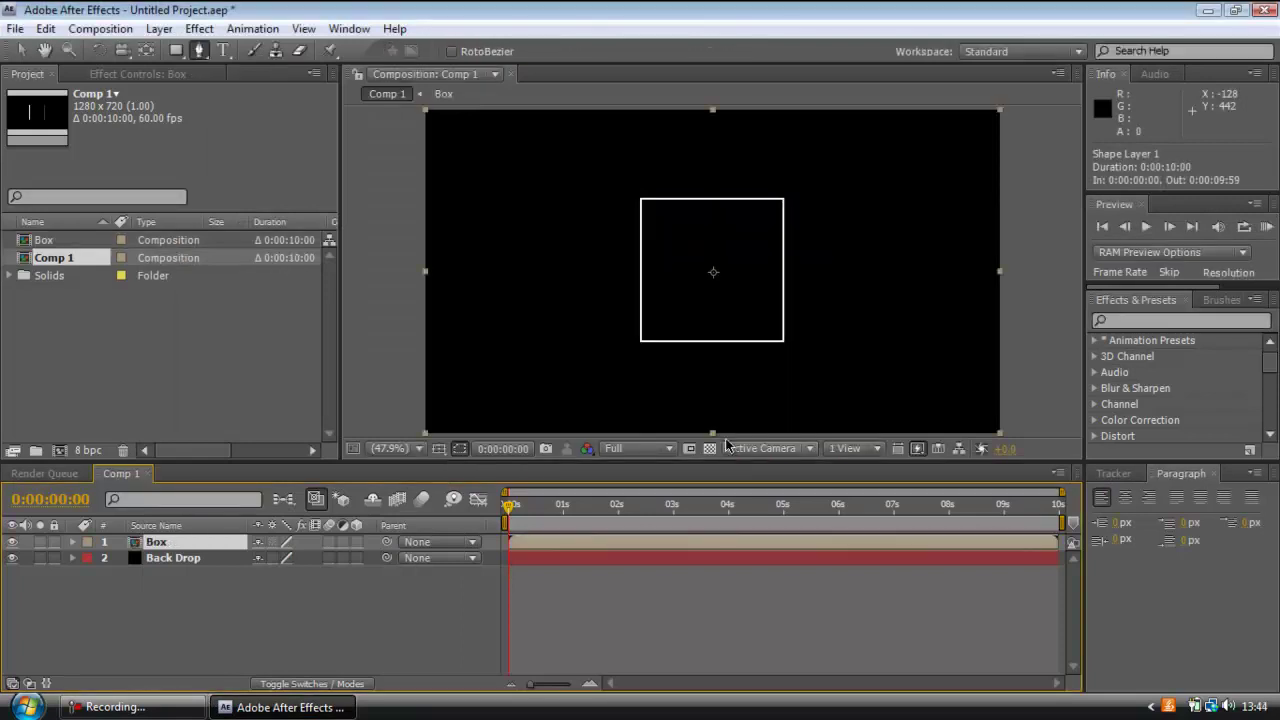
Draw a closed four-point mask on the Box layer with the Pen tool, tracing the square's corners from its upper-left corner
left_click(640, 200)
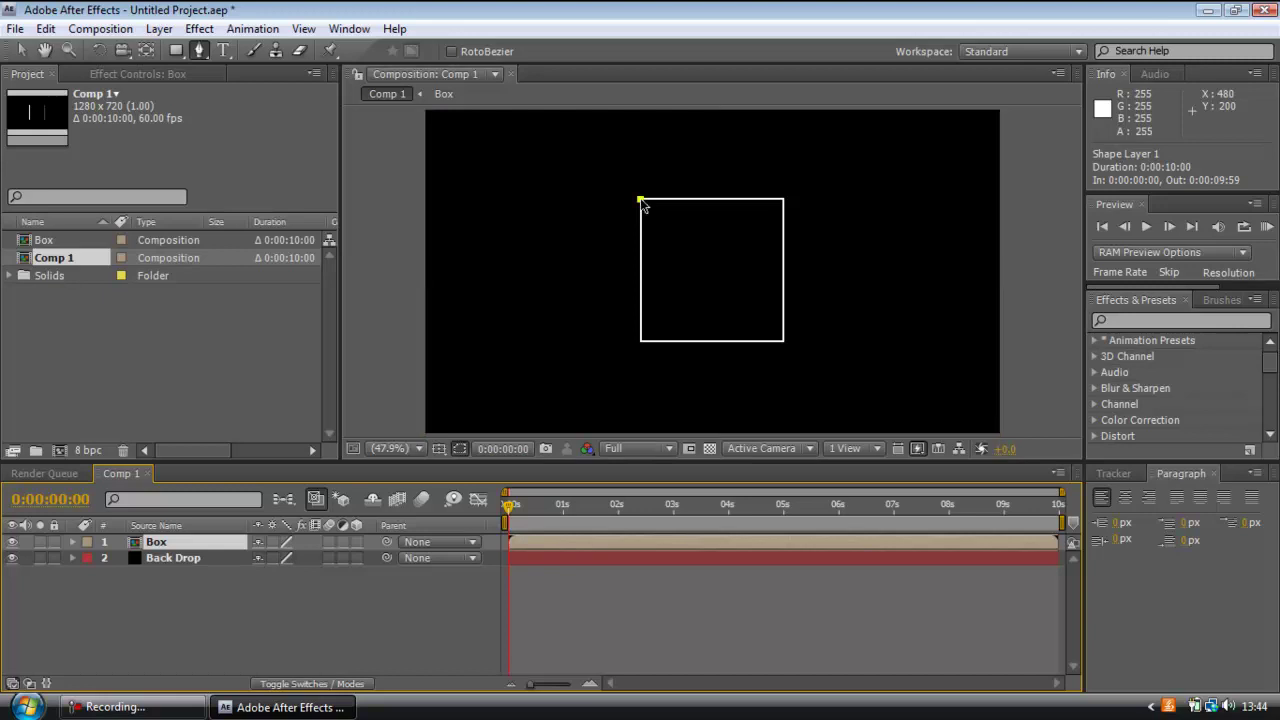
left_click(640, 341)
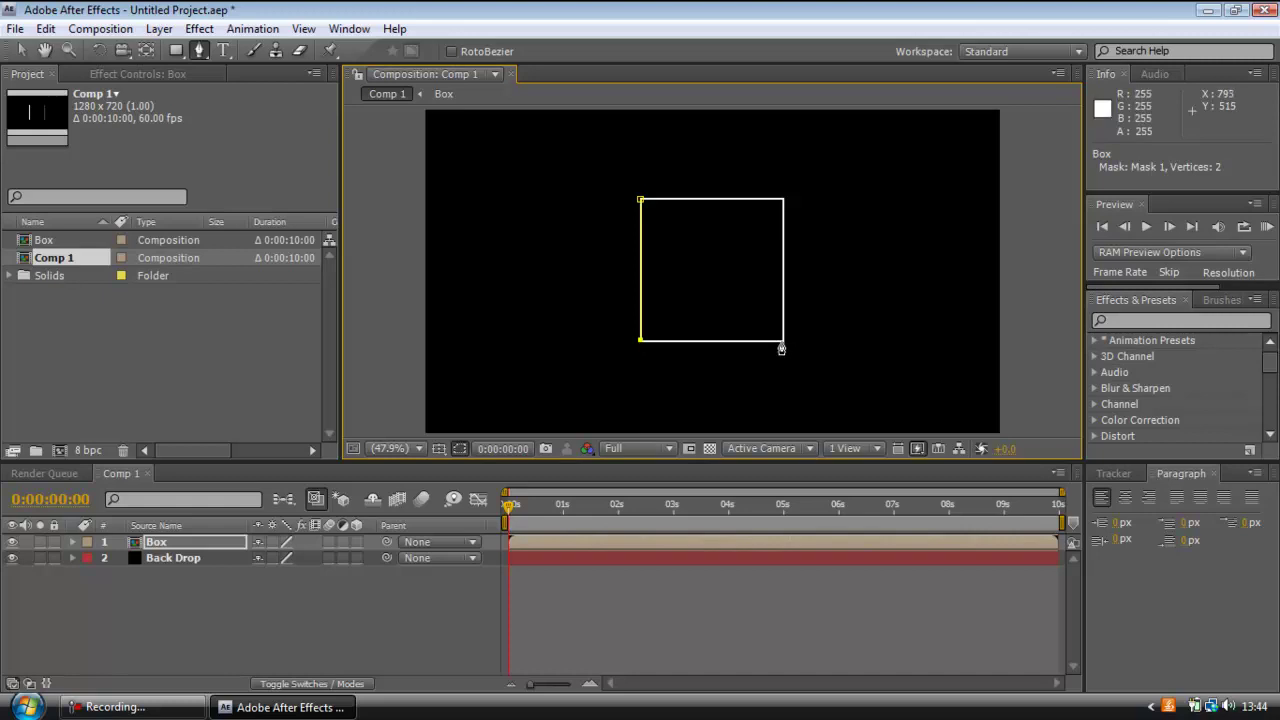
left_click(783, 341)
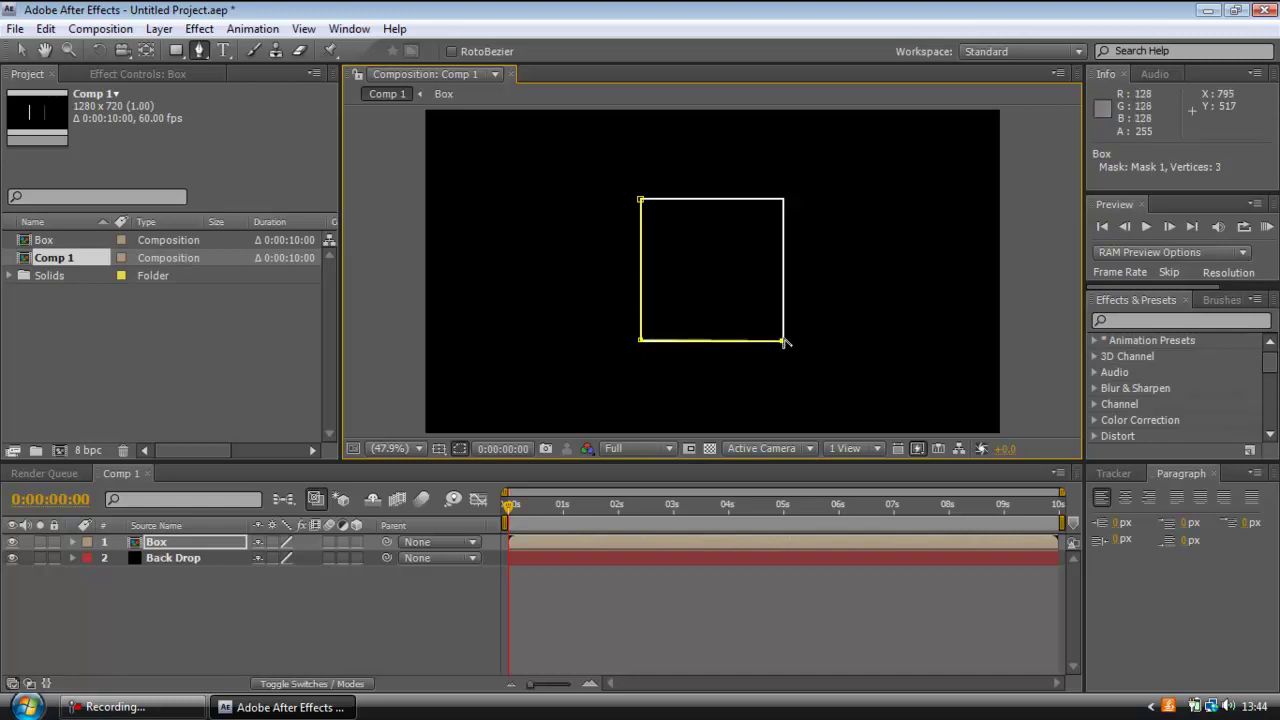
left_click(783, 200)
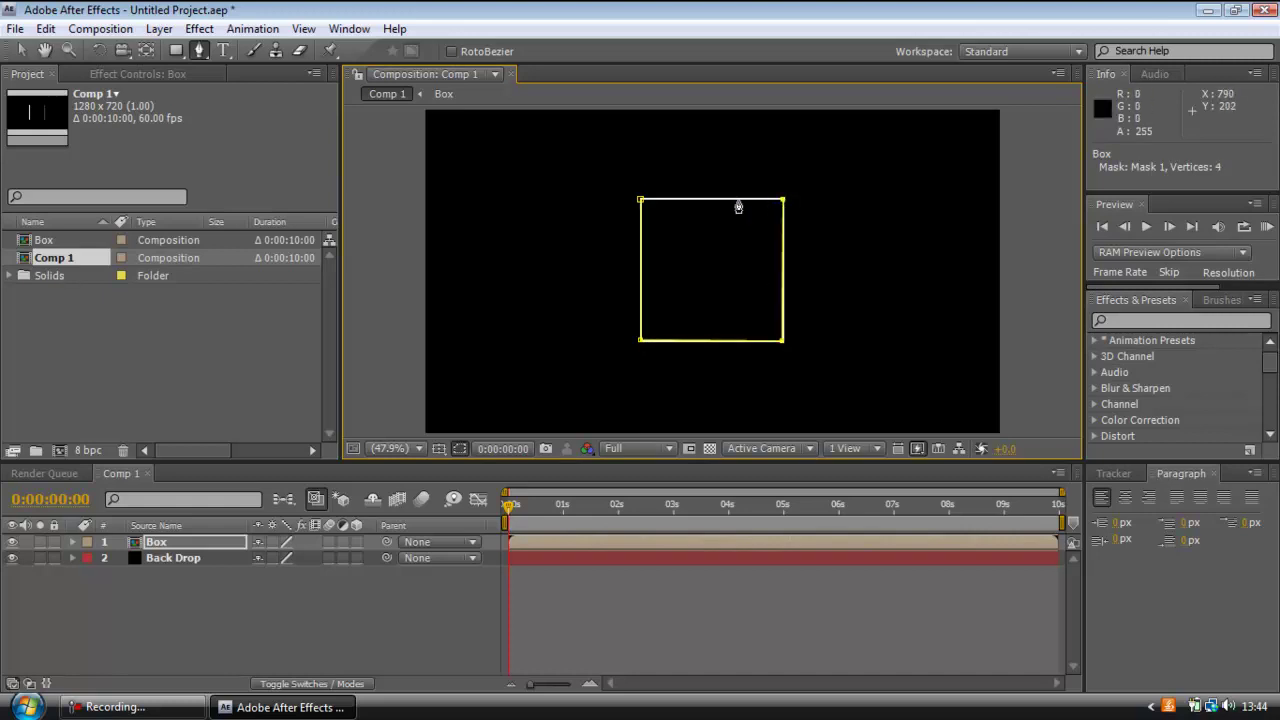
left_click(640, 201)
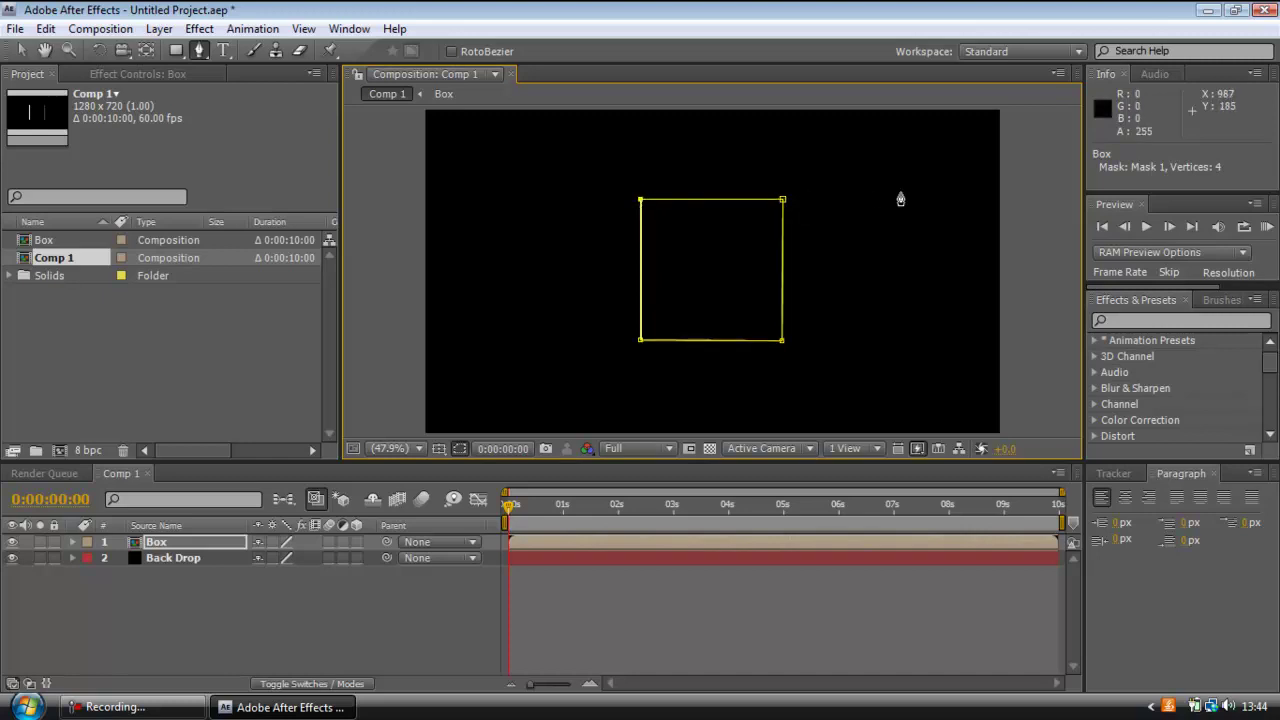
Apply the Stroke effect to the Box layer with Paint Style On Transparent and reduce its End value to 67%
left_click(200, 29)
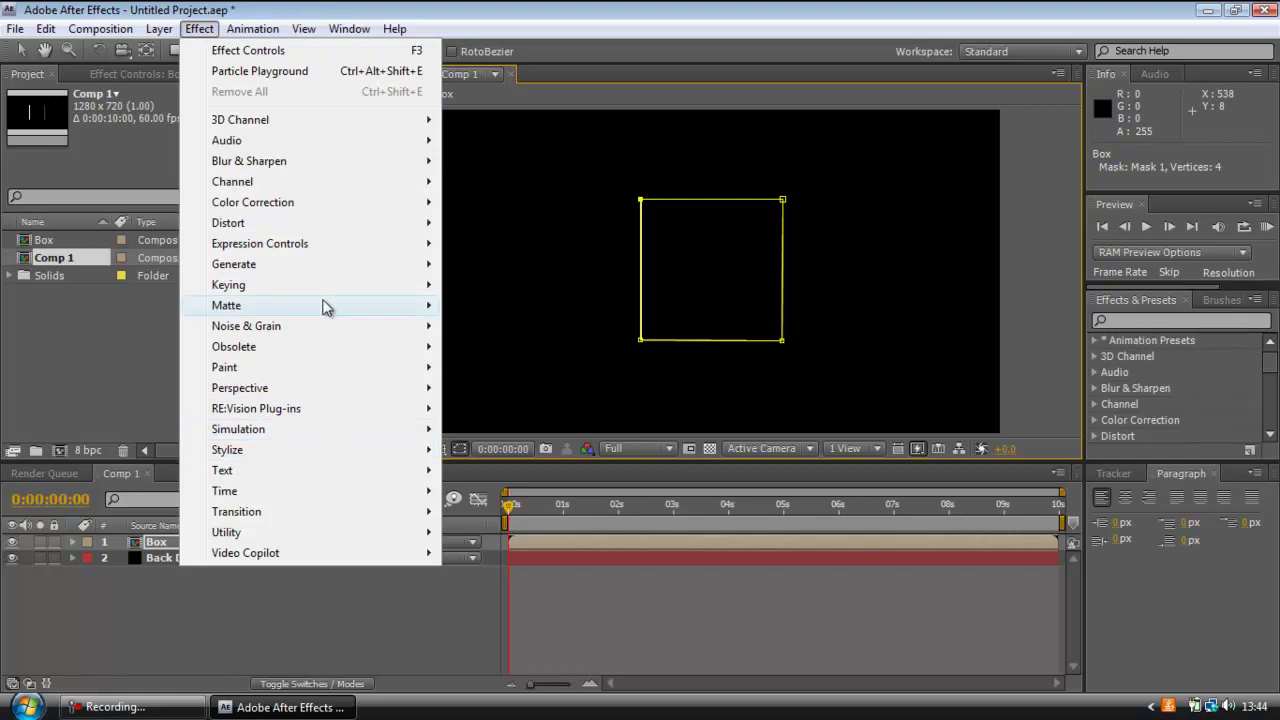
mouse_move(287, 262)
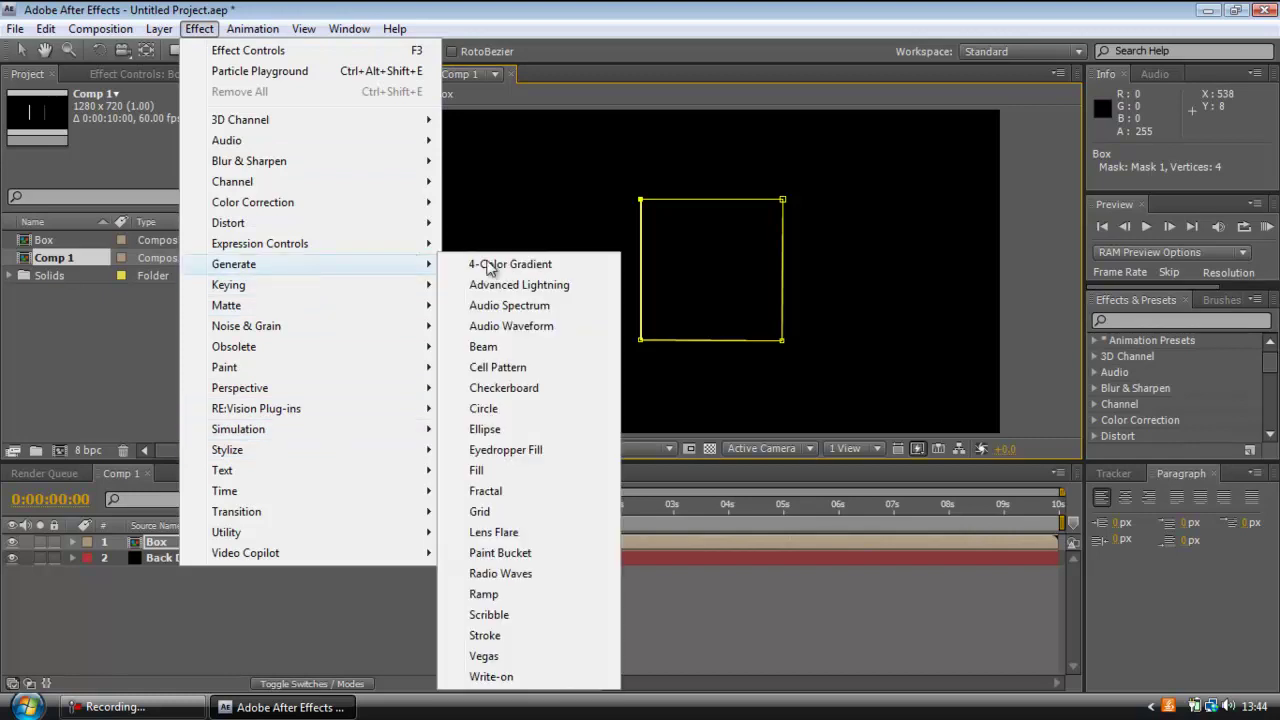
left_click(484, 636)
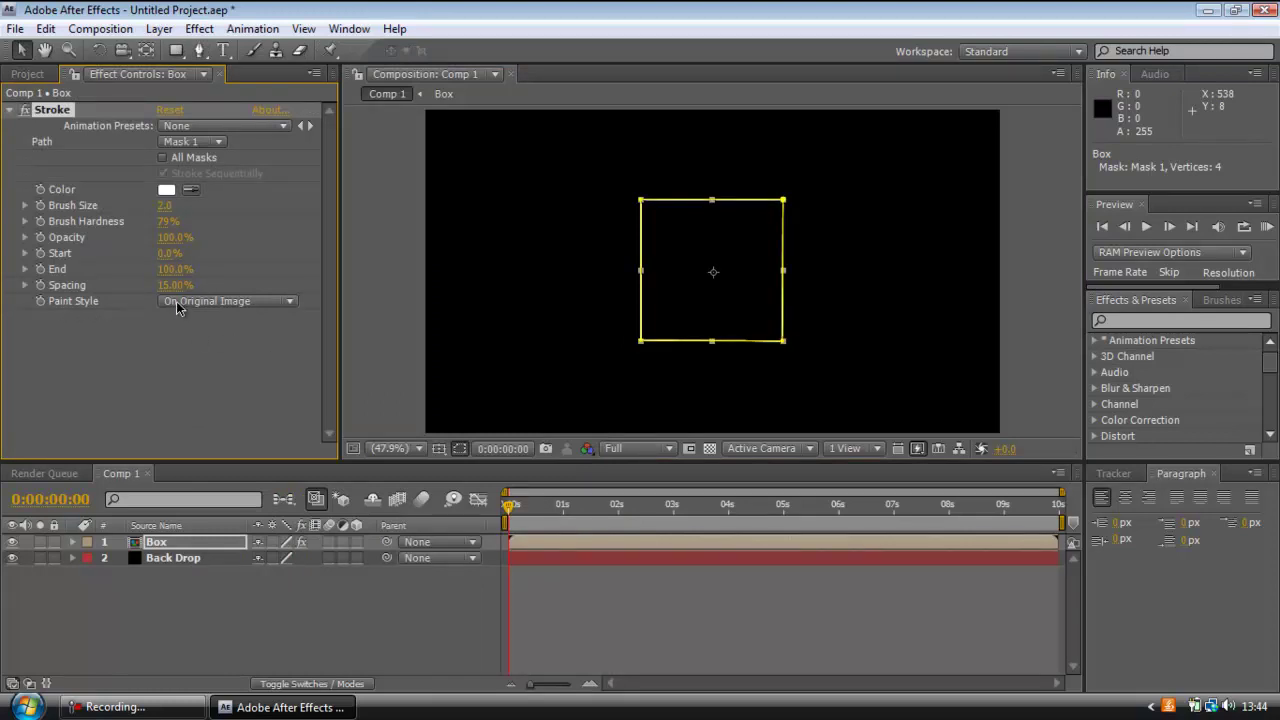
left_click(291, 305)
left_click(278, 325)
left_click_drag(172, 269, 140, 272)
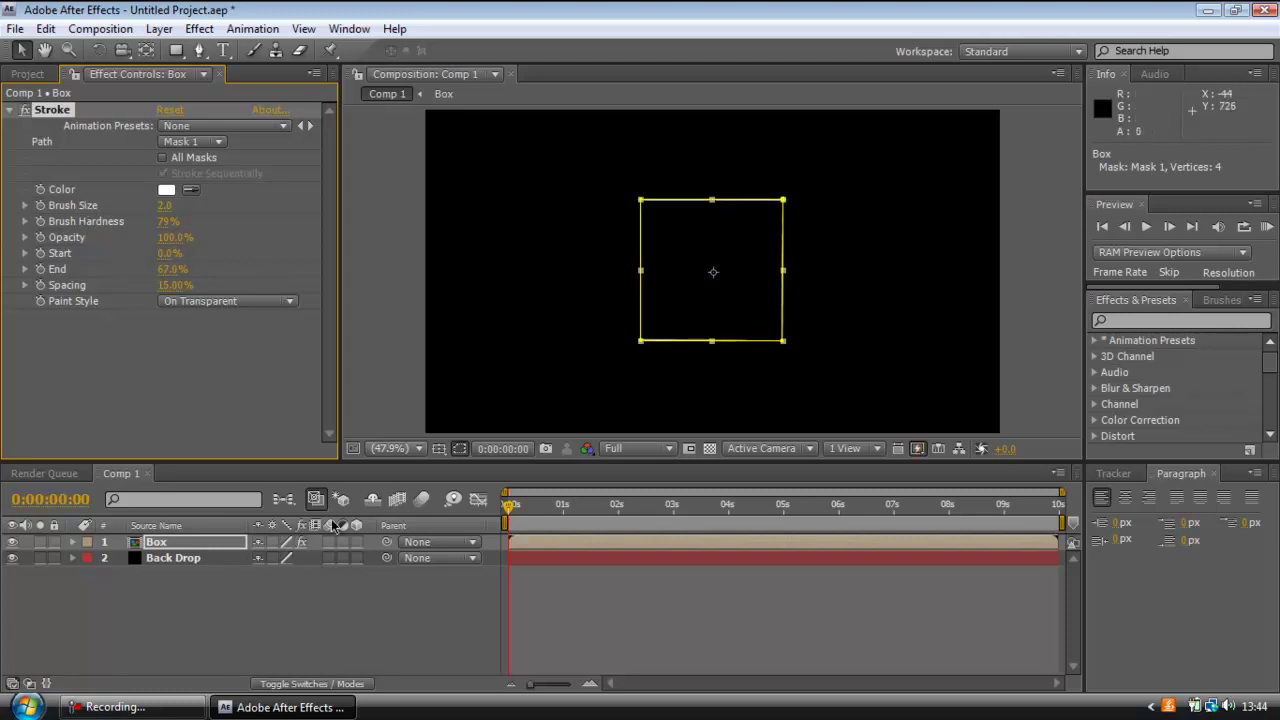
Set the Stroke effect's Brush Size to 2.2 and reselect the Box layer
left_click(263, 578)
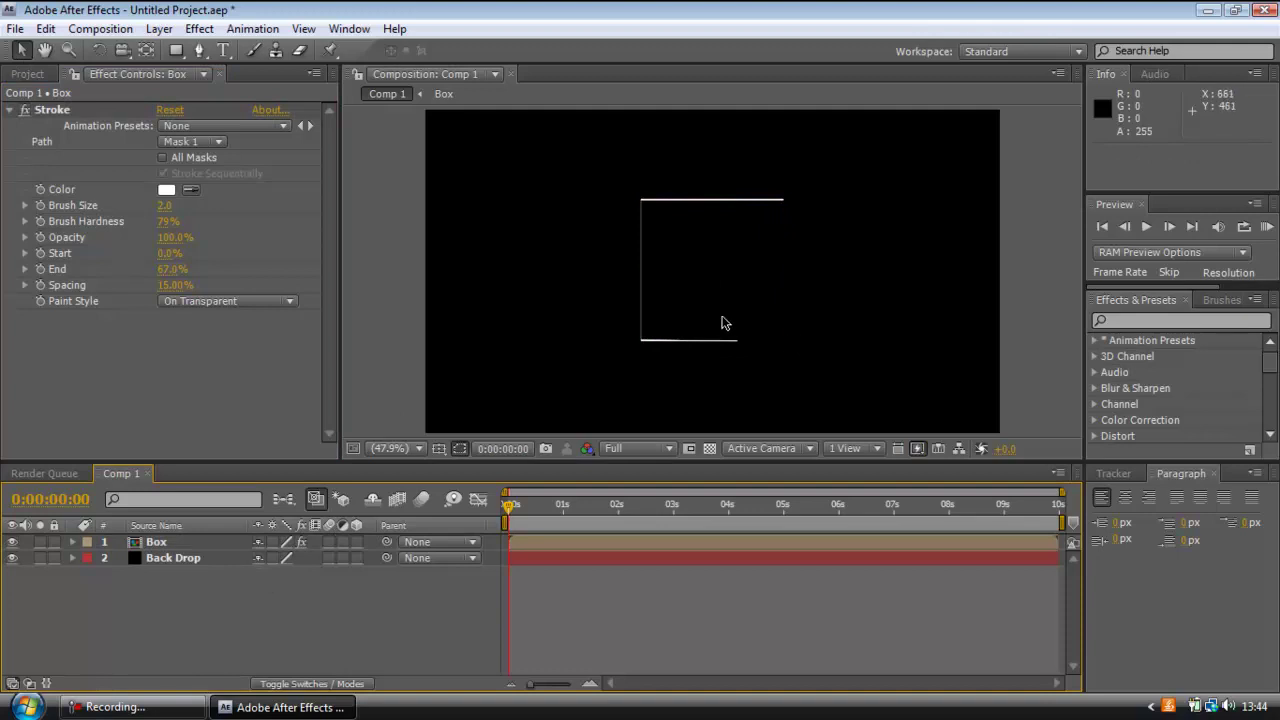
left_click(164, 205)
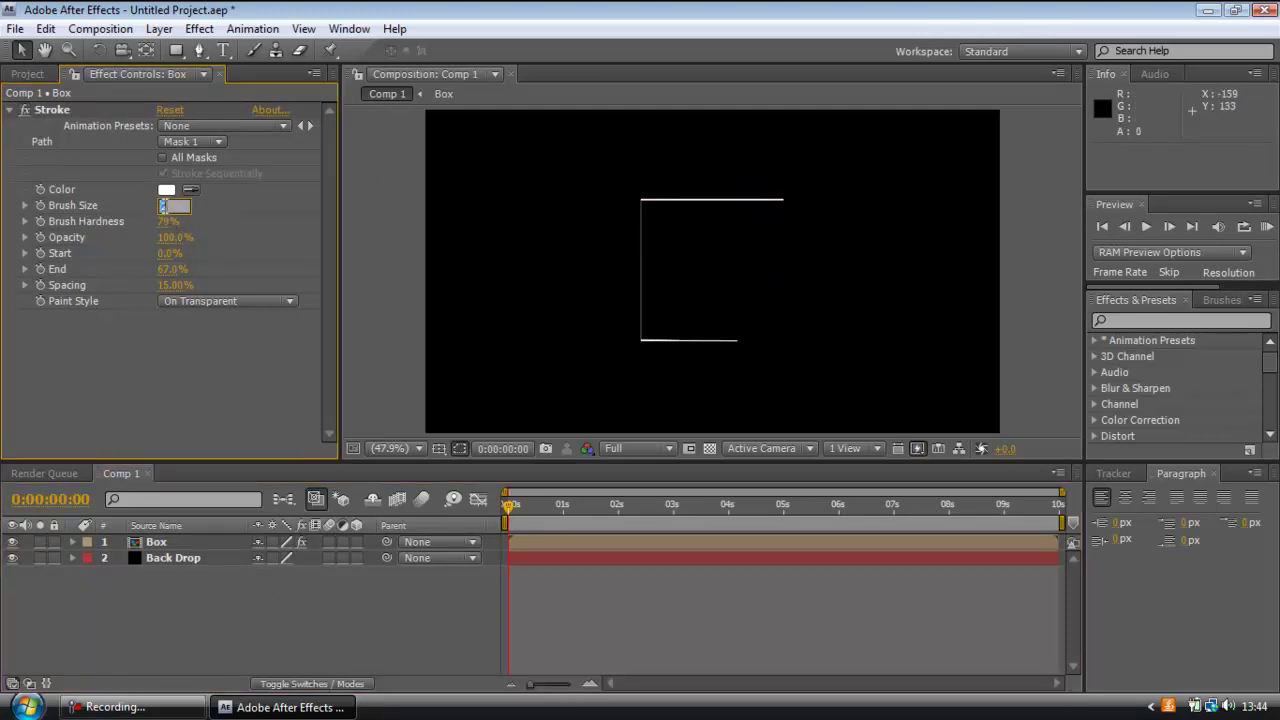
left_click(172, 302)
left_click(522, 337)
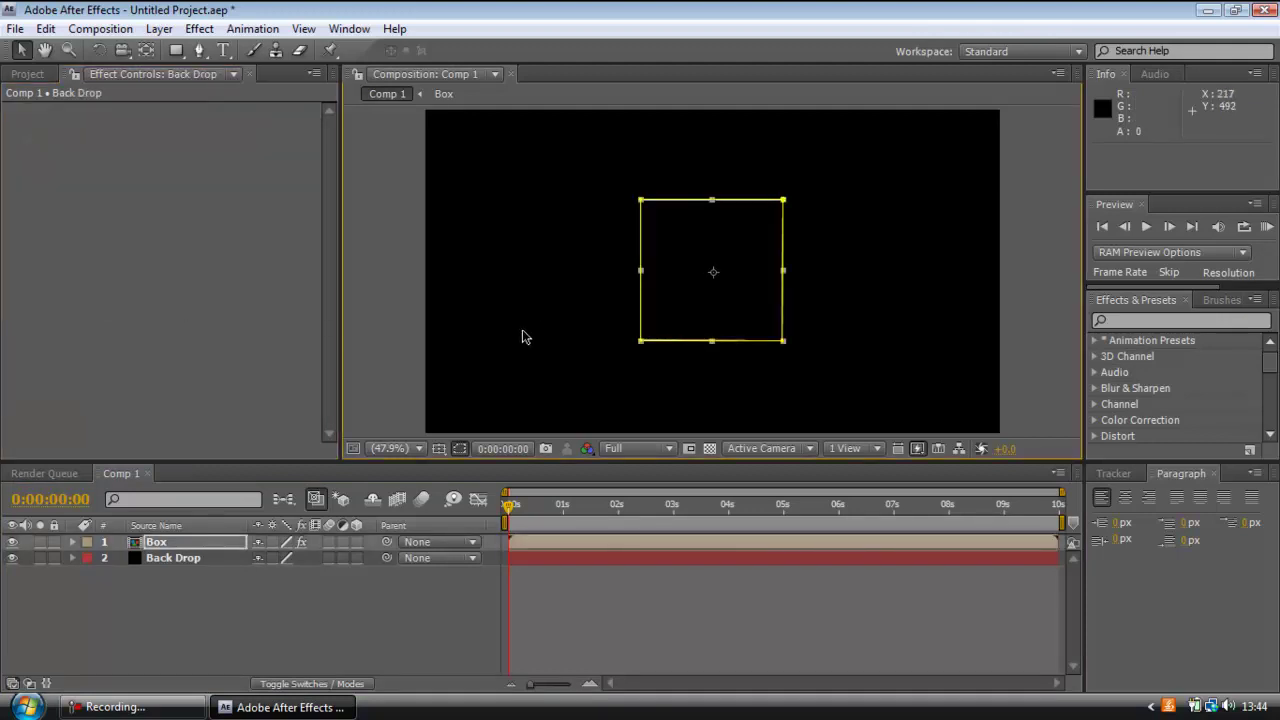
left_click(231, 547)
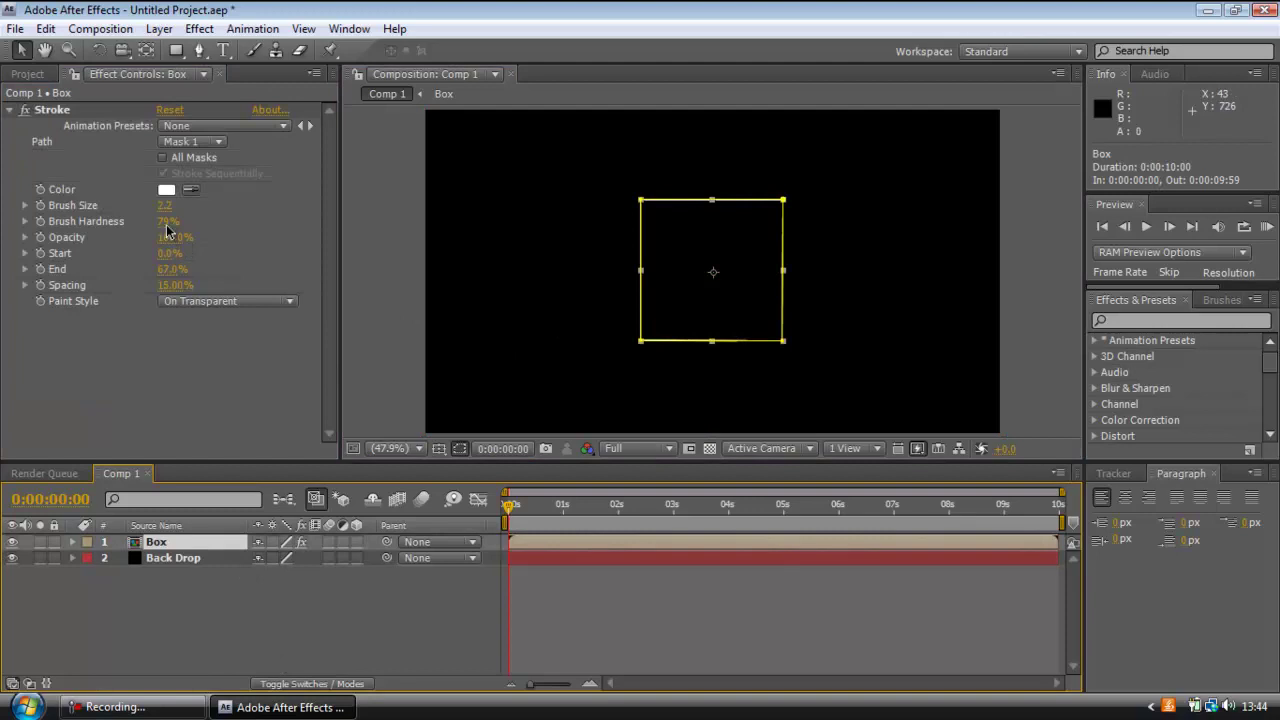
Reduce the Stroke effect's End value to 0% and start keyframing it at the beginning of the composition
left_click_drag(170, 270, 135, 273)
left_click(666, 241)
left_click(316, 594)
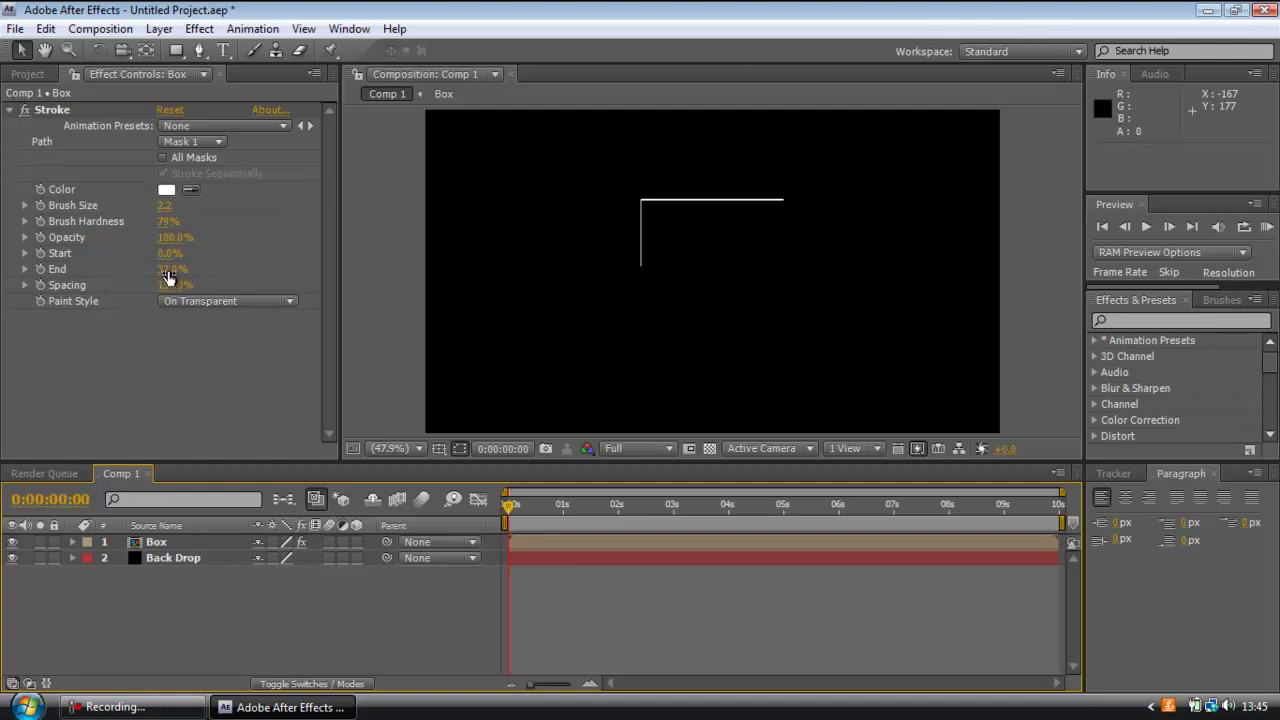
left_click_drag(170, 270, 116, 274)
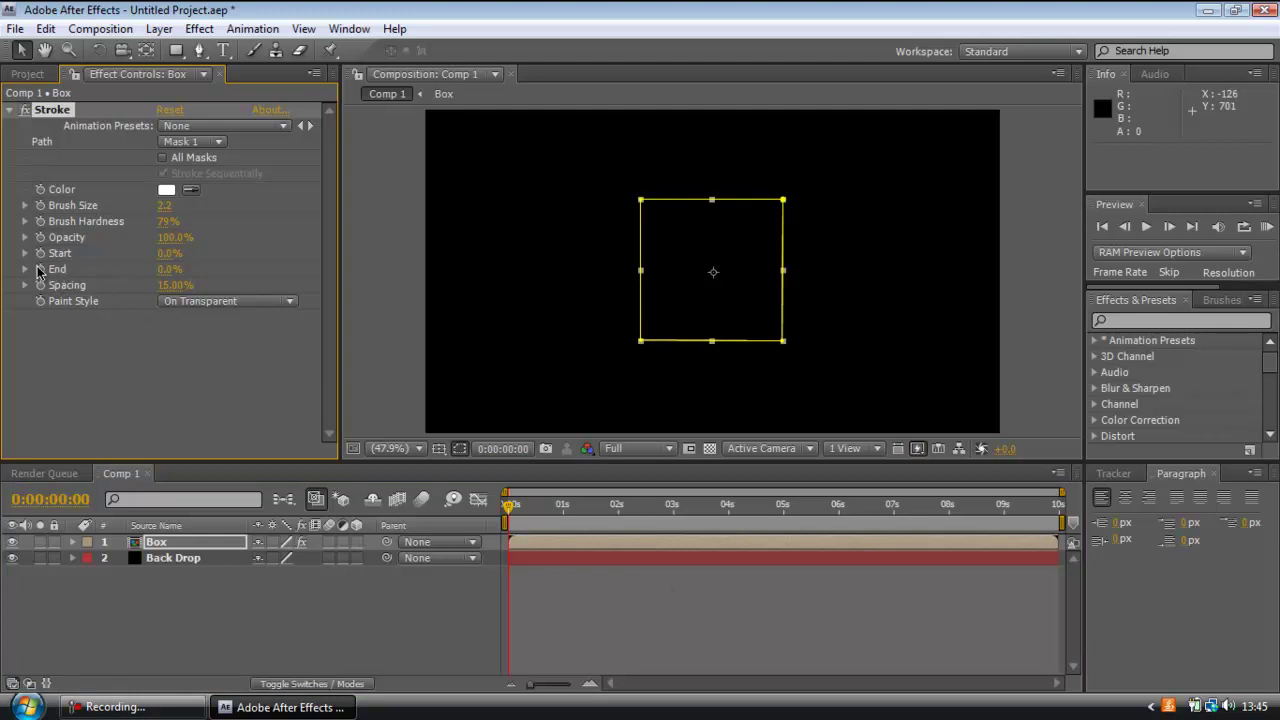
left_click(40, 270)
Keyframe the Stroke effect's End at 100% at 0:00:01:00, deselect the layer and move the playhead back to 0:00:00:56
left_click_drag(508, 510, 562, 514)
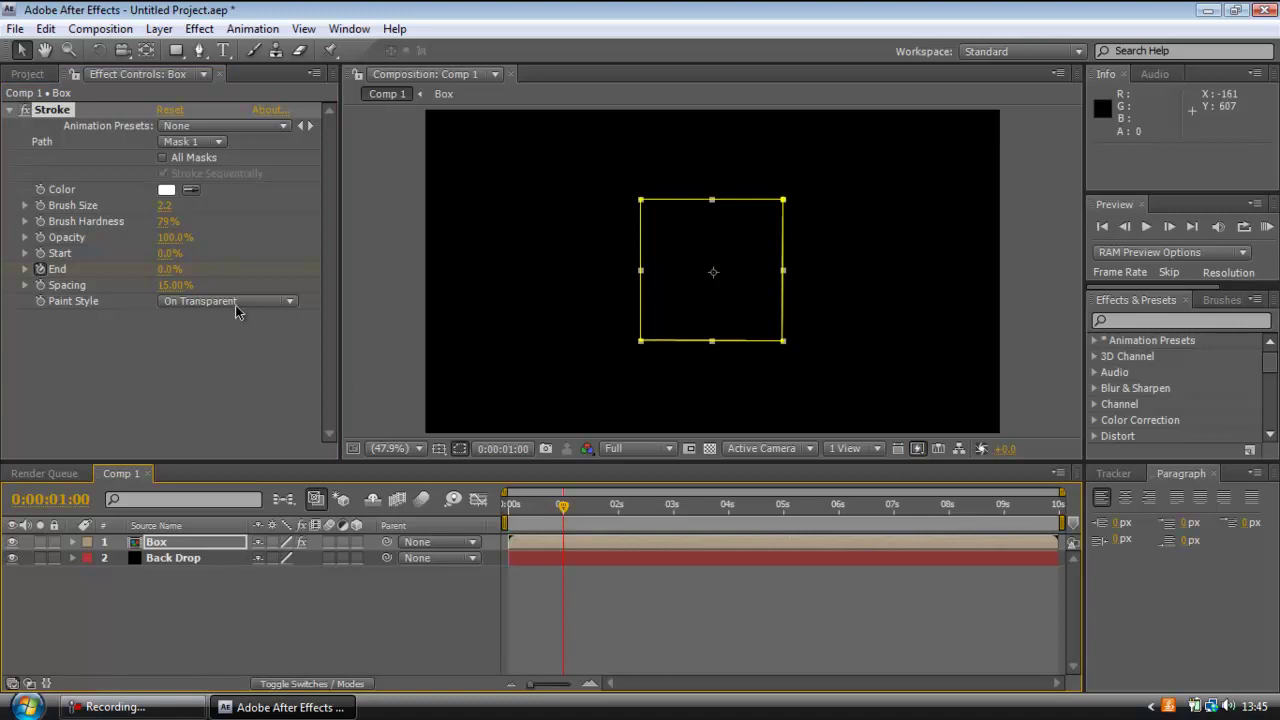
left_click_drag(168, 270, 300, 278)
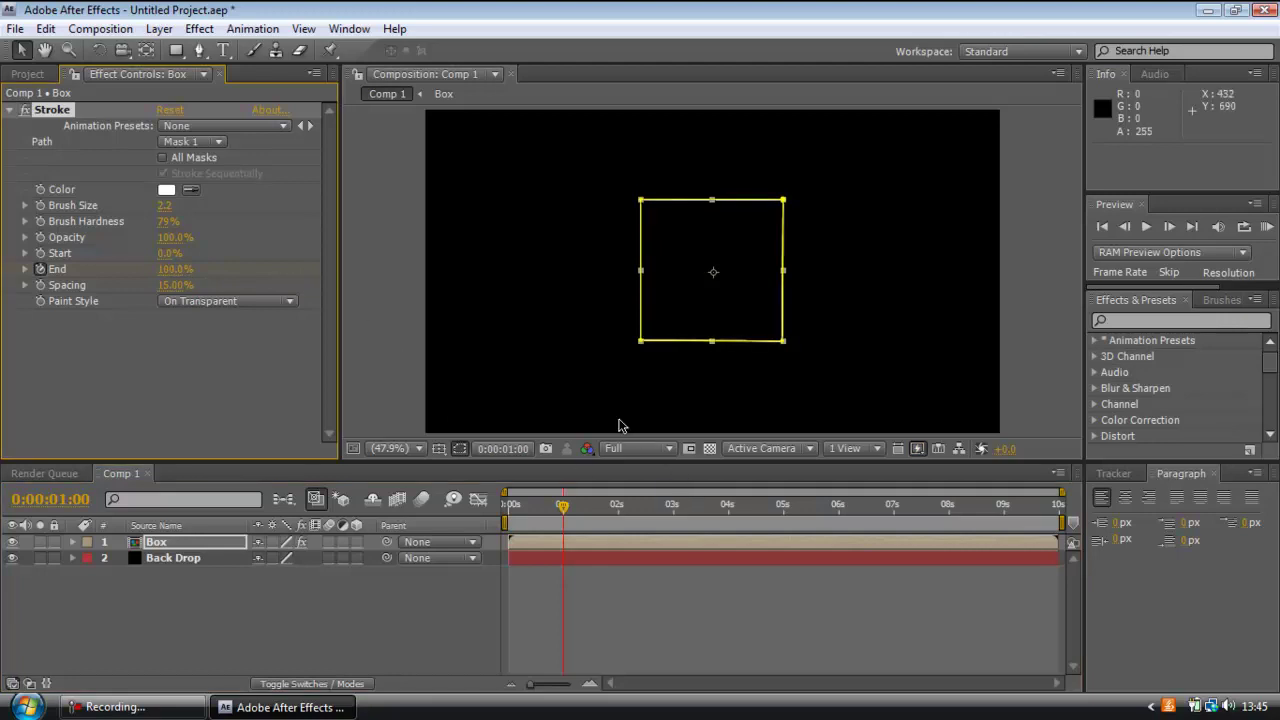
left_click(262, 634)
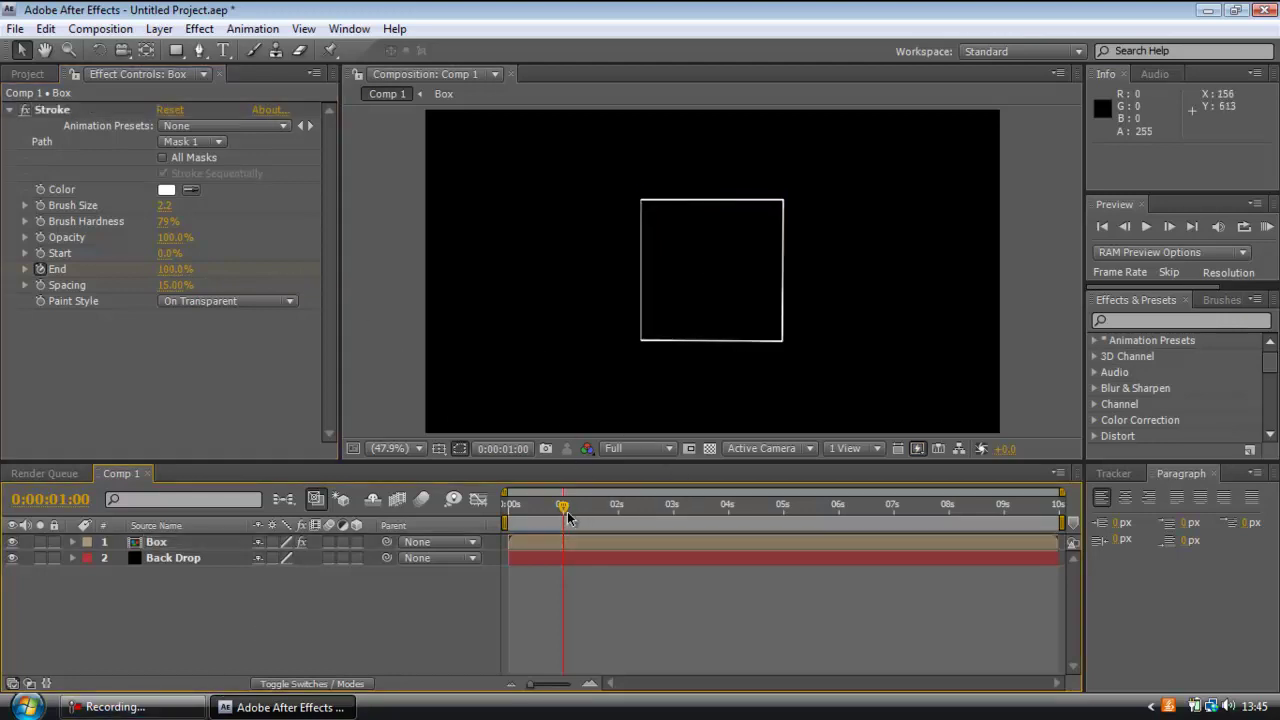
mouse_move(565, 512)
left_mouse_down()
mouse_move(518, 514)
mouse_move(561, 511)
left_mouse_up()
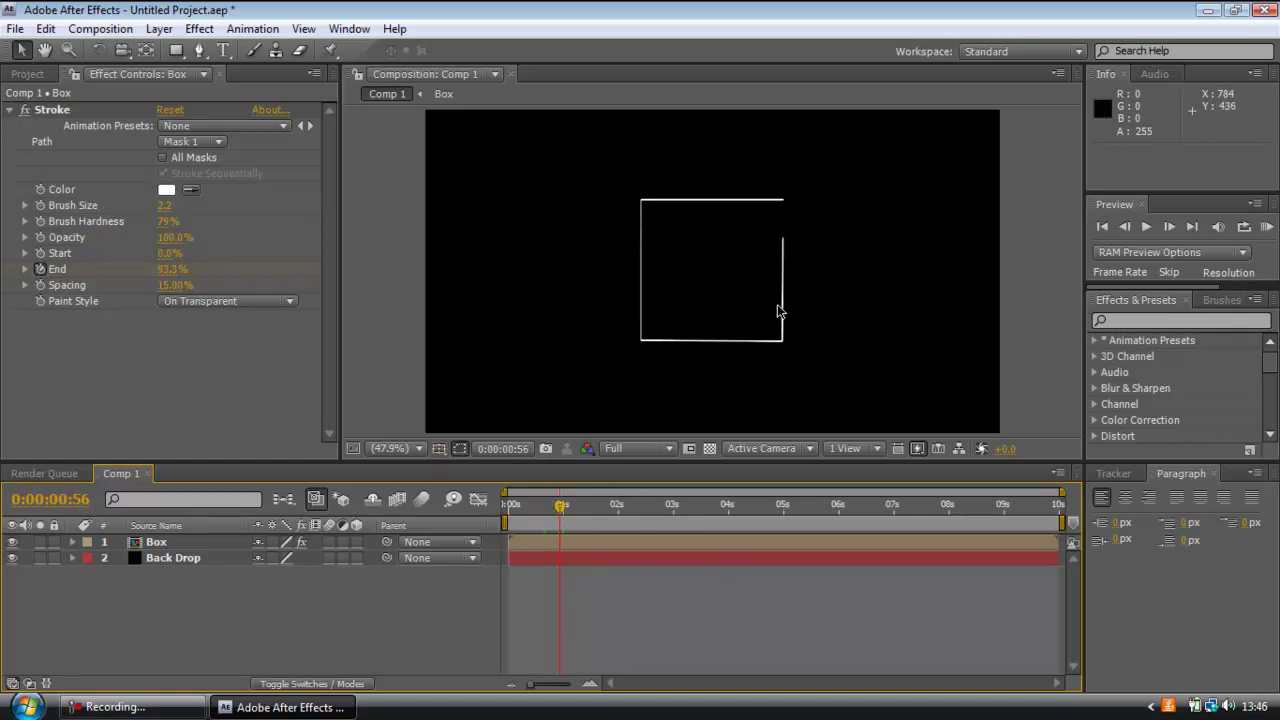
Add the text RF inside the square and enlarge it to 193 px
left_click(225, 52)
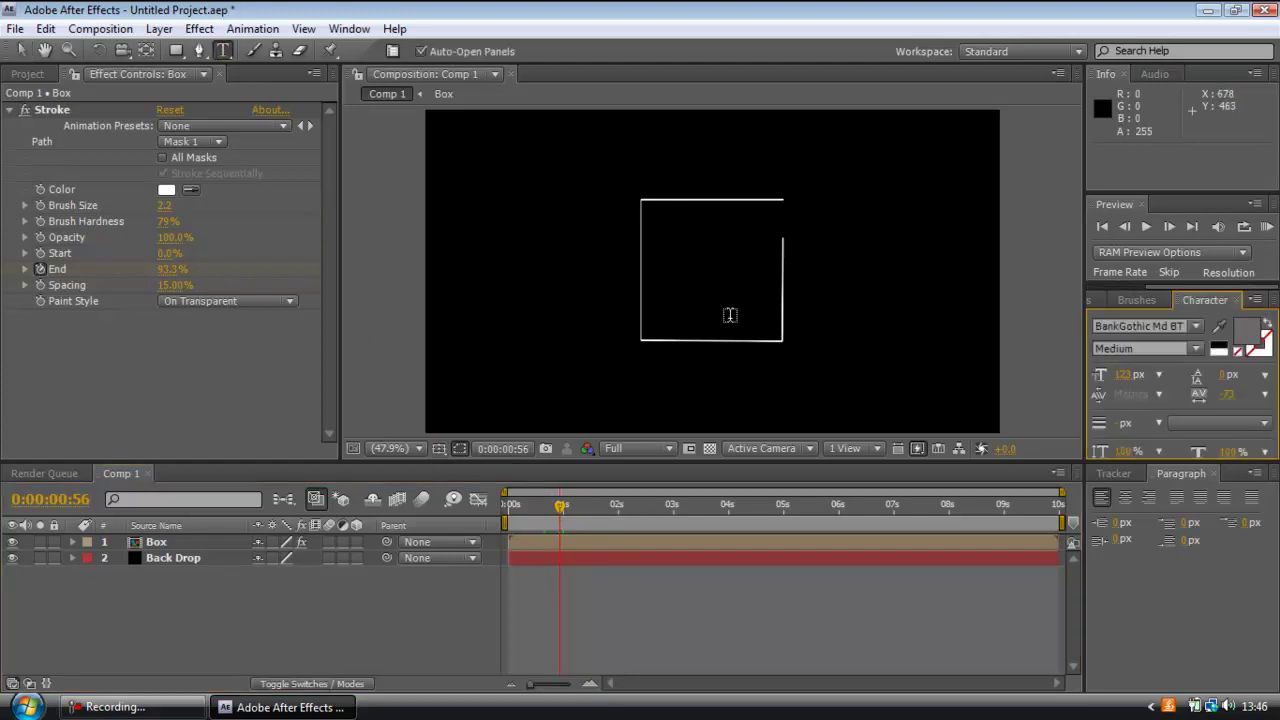
left_click(670, 287)
type("RF")
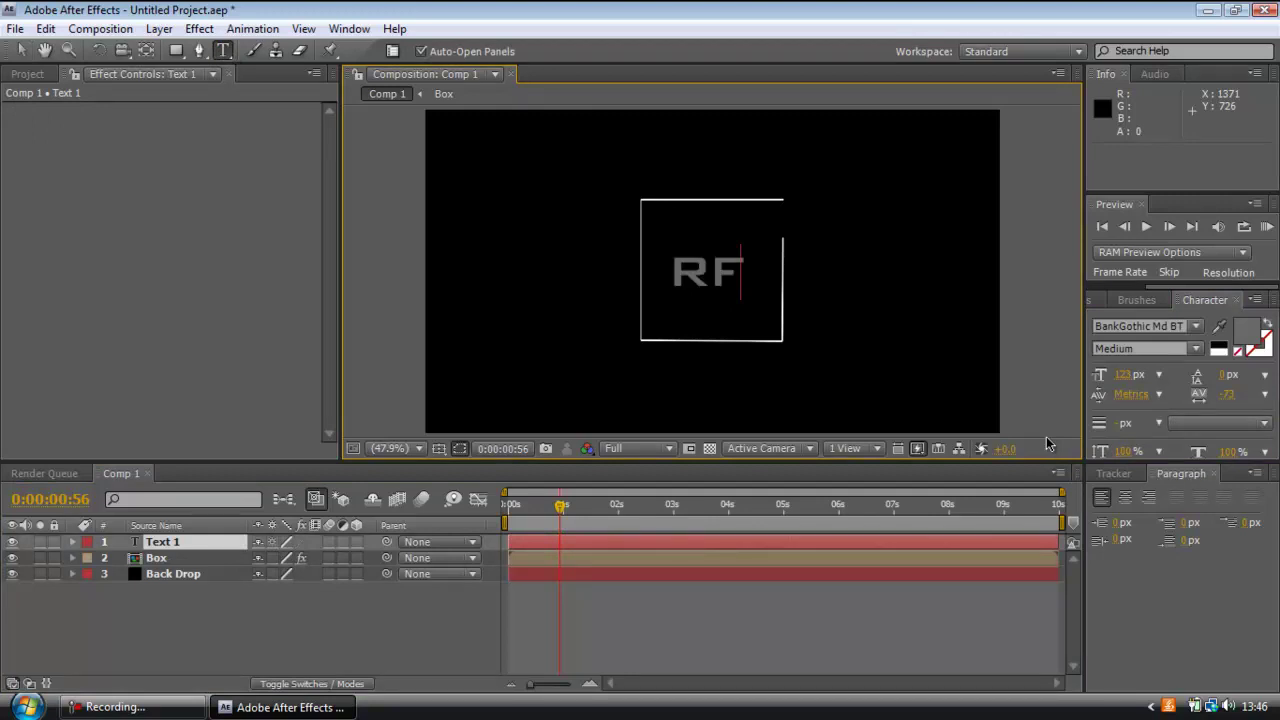
key("ctrl+a")
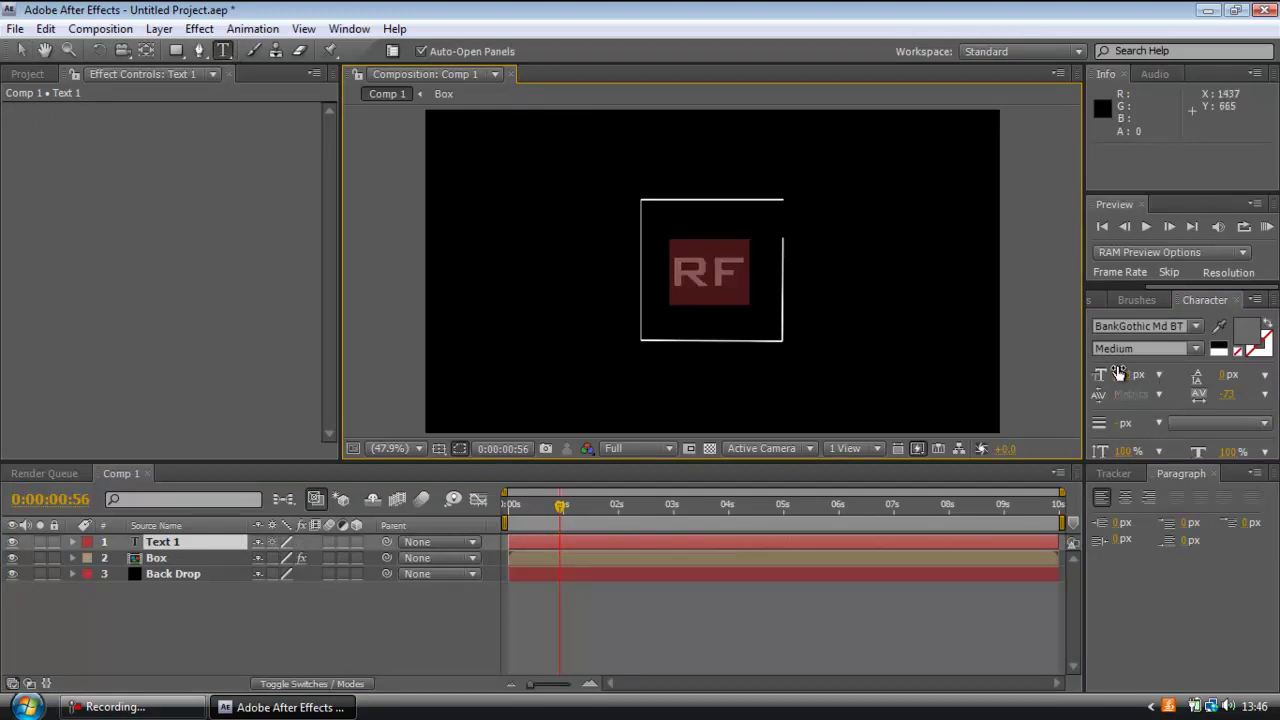
left_click_drag(1118, 370, 1195, 378)
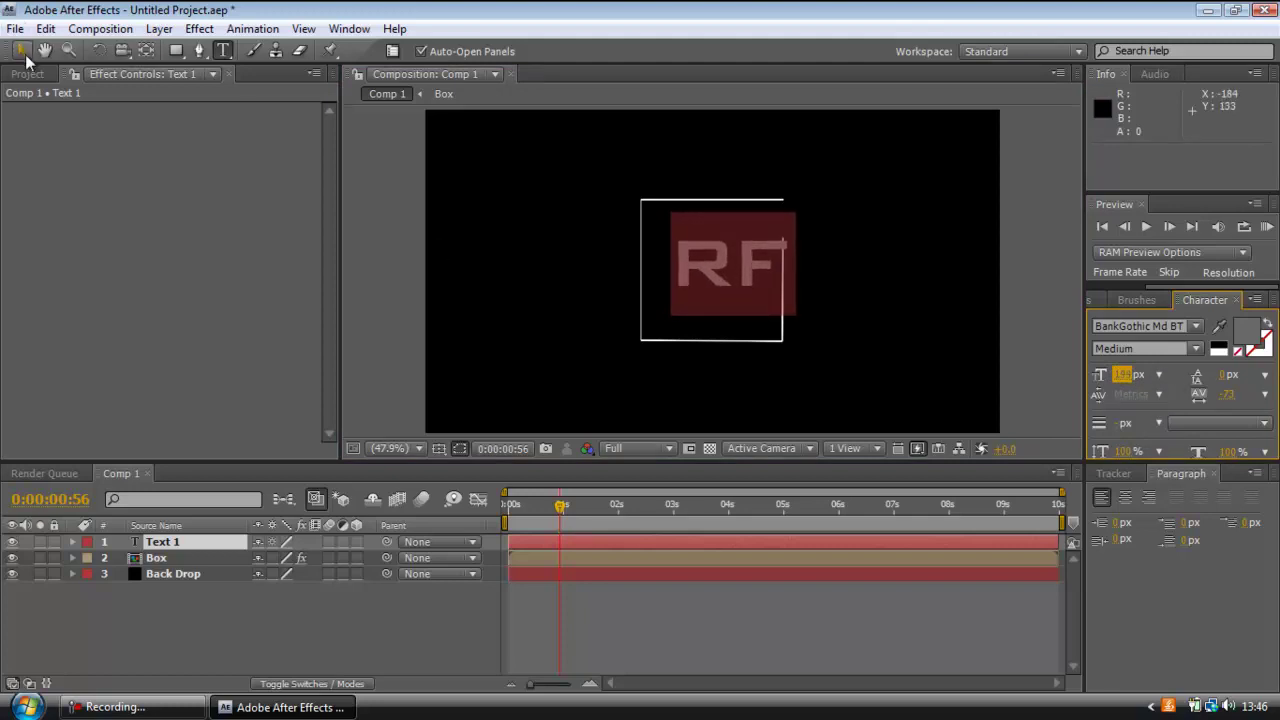
Move the enlarged RF text between the square's sides and set its fill colour to white (FFFFFF)
left_click(22, 51)
left_click_drag(747, 258, 725, 259)
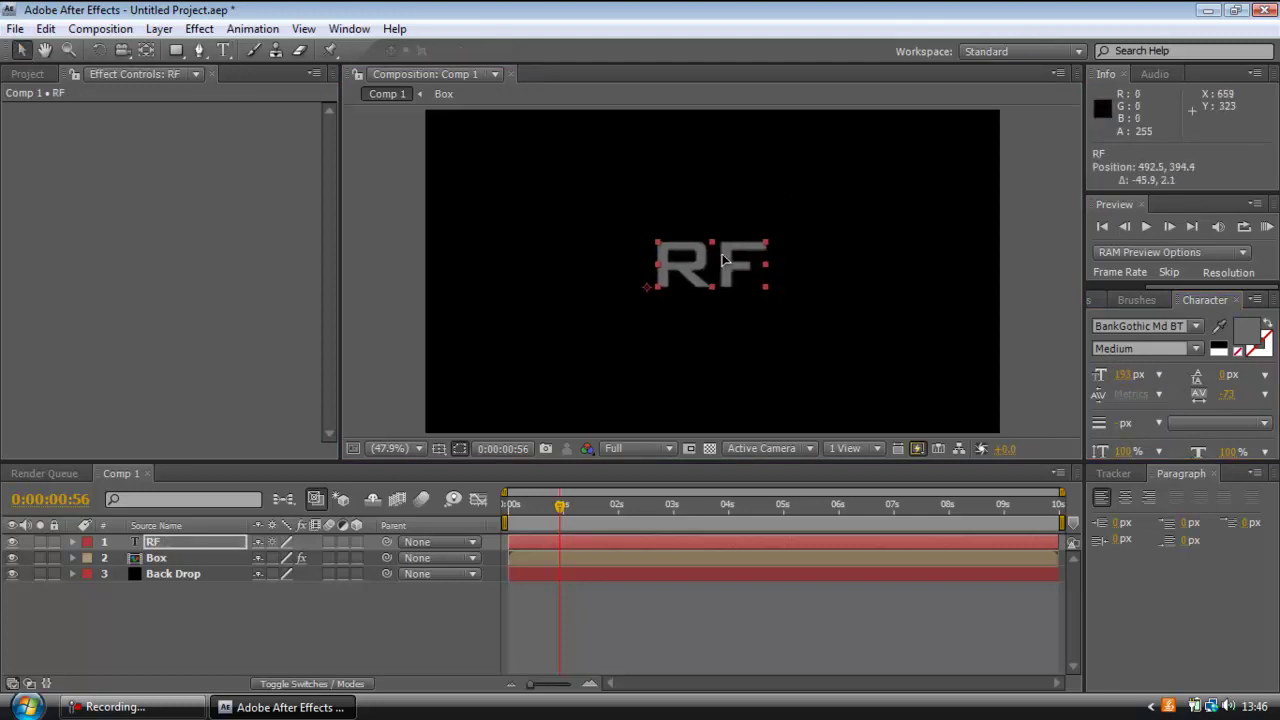
left_click(1253, 343)
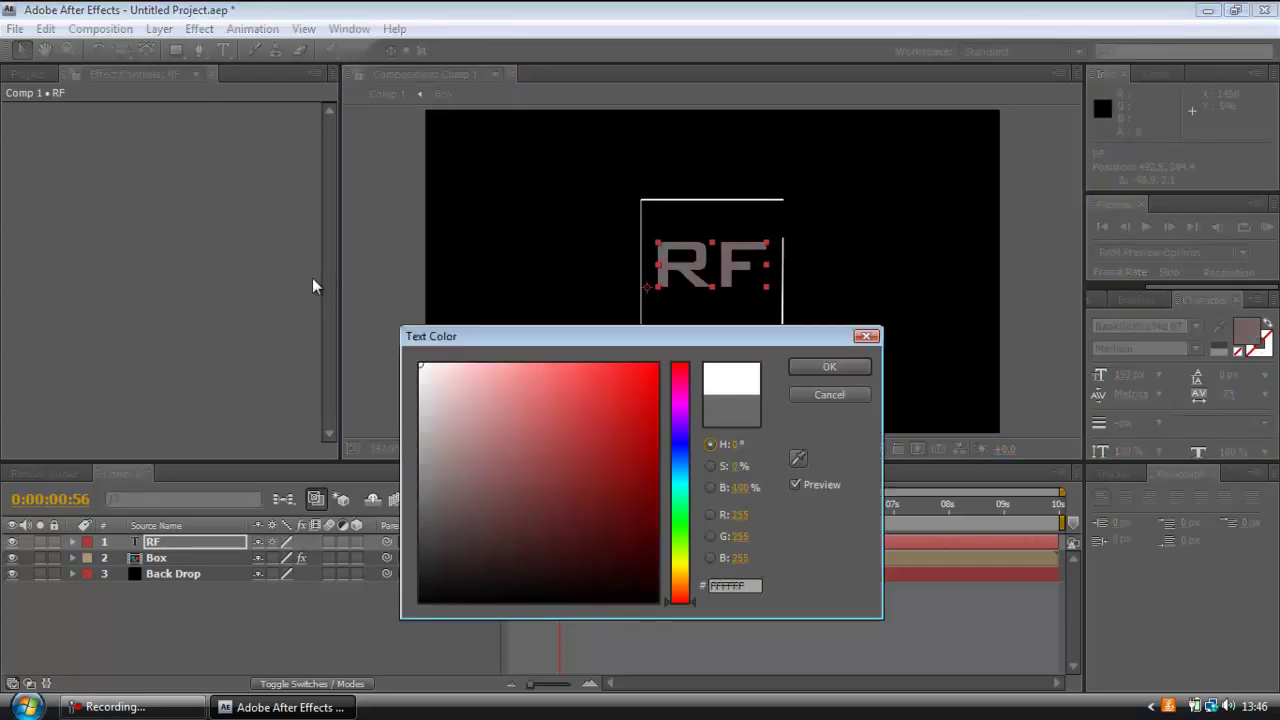
left_click(830, 367)
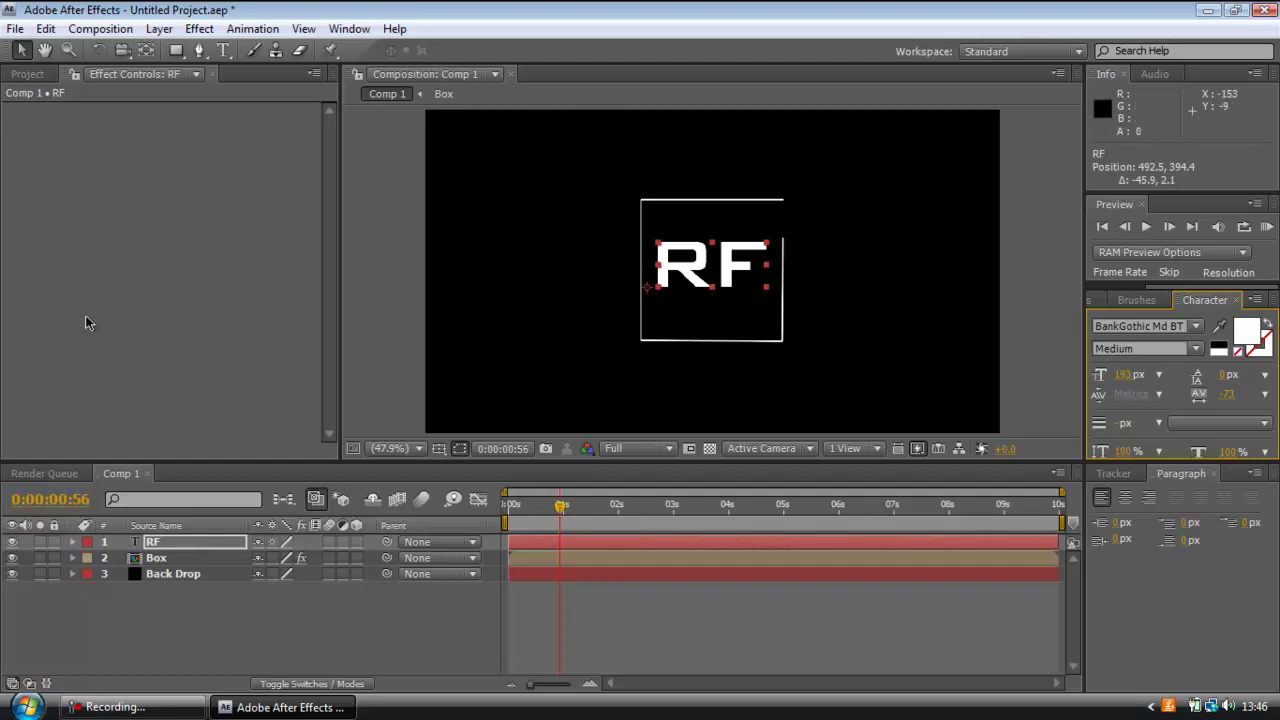
Fade in the RF layer with Opacity keyframes of 0% at 0:00:00:56 and 100% at 0:00:01:20
left_click(160, 558)
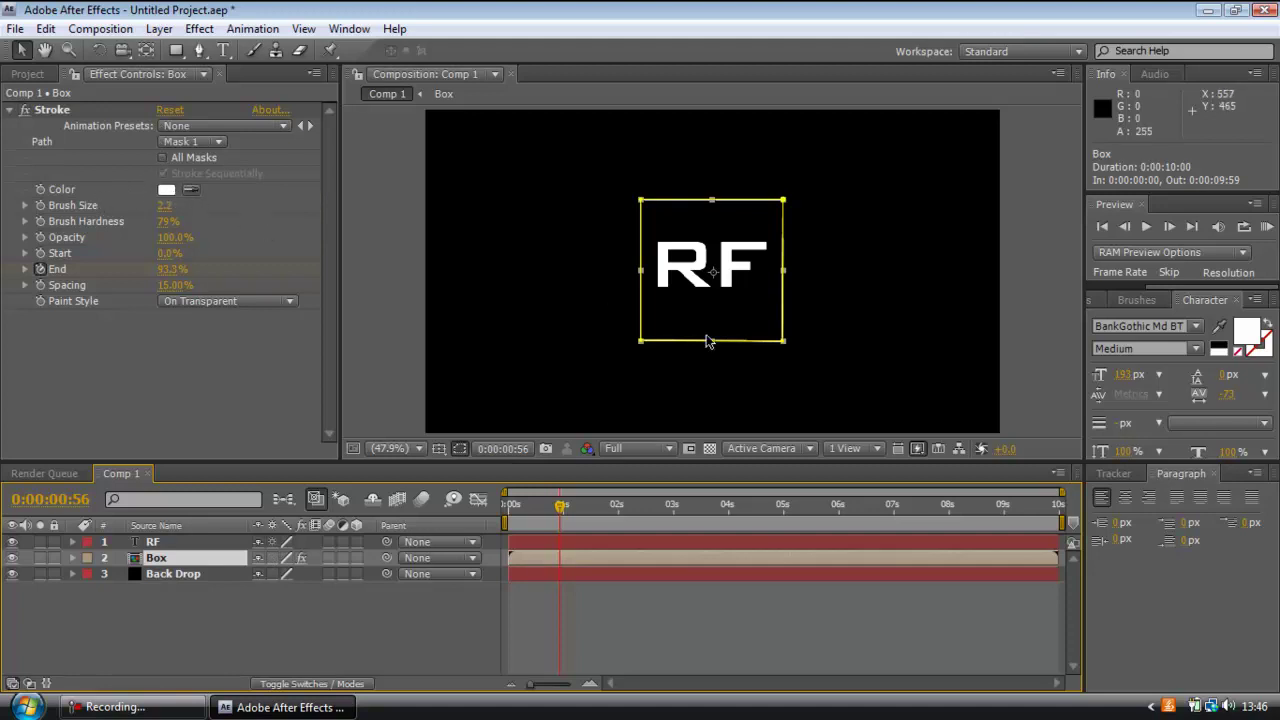
left_click(176, 545)
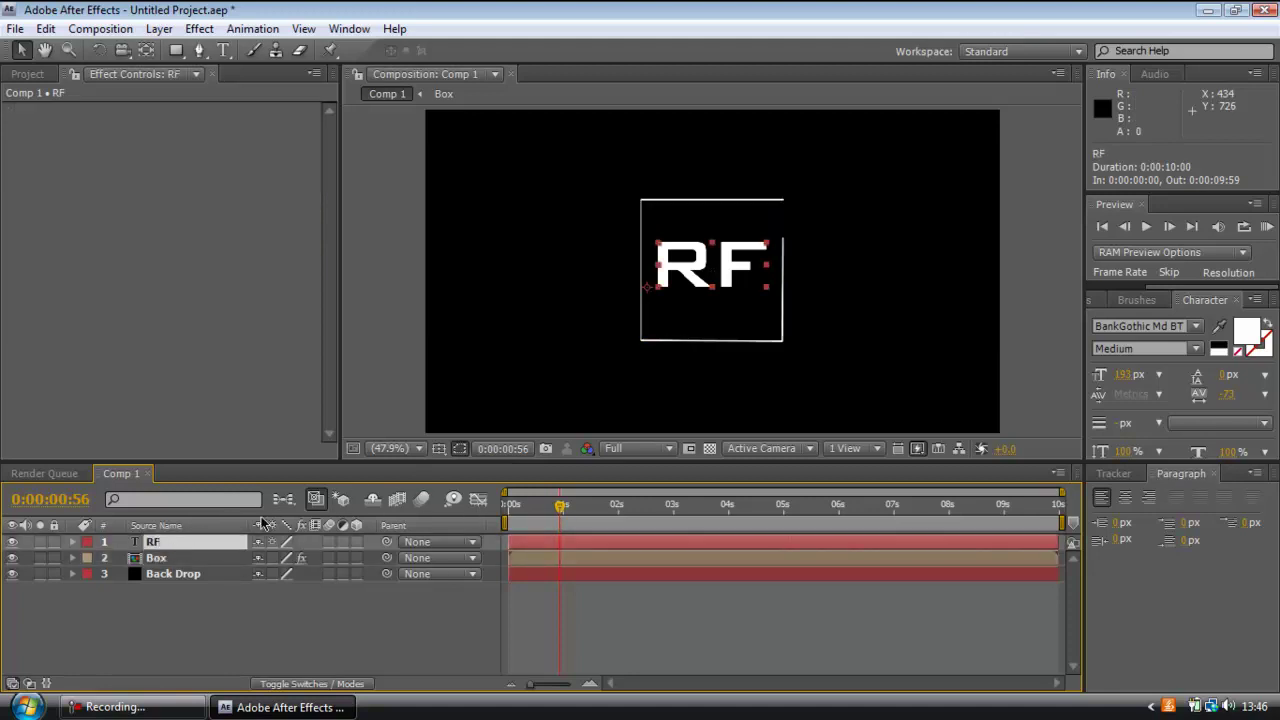
key("t")
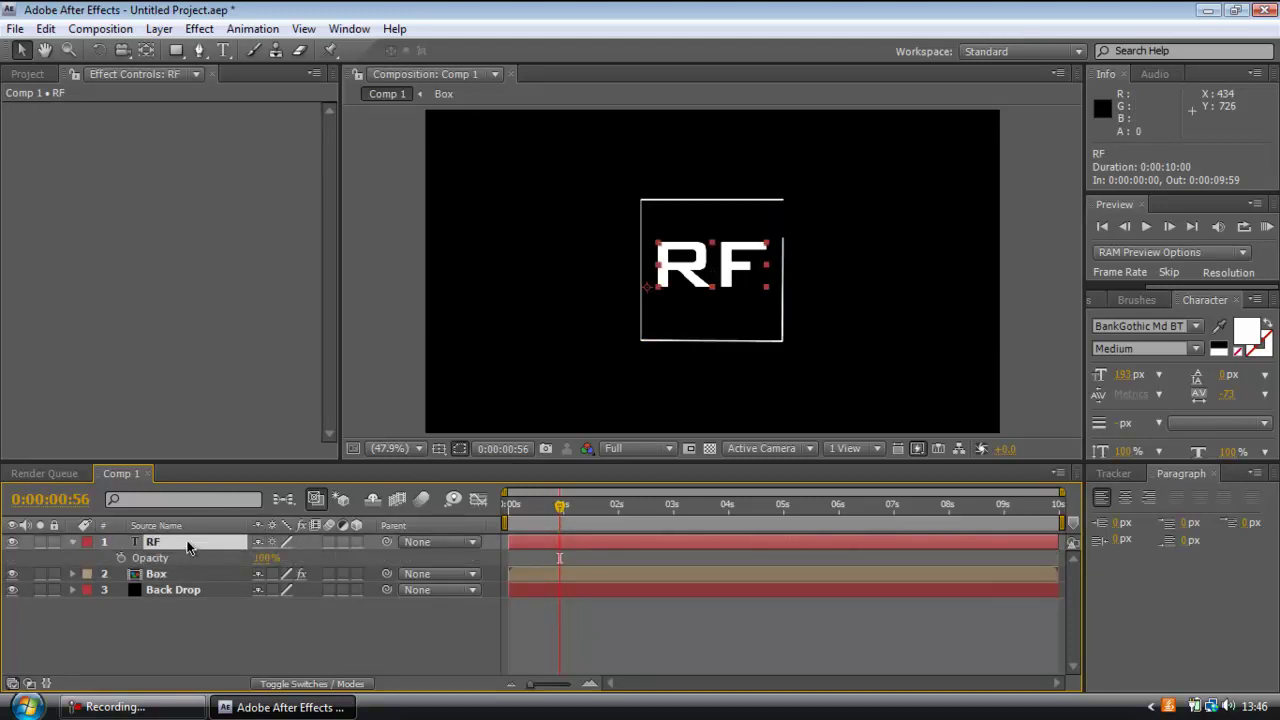
left_click_drag(262, 558, 70, 565)
left_click(120, 558)
left_click_drag(562, 505, 582, 510)
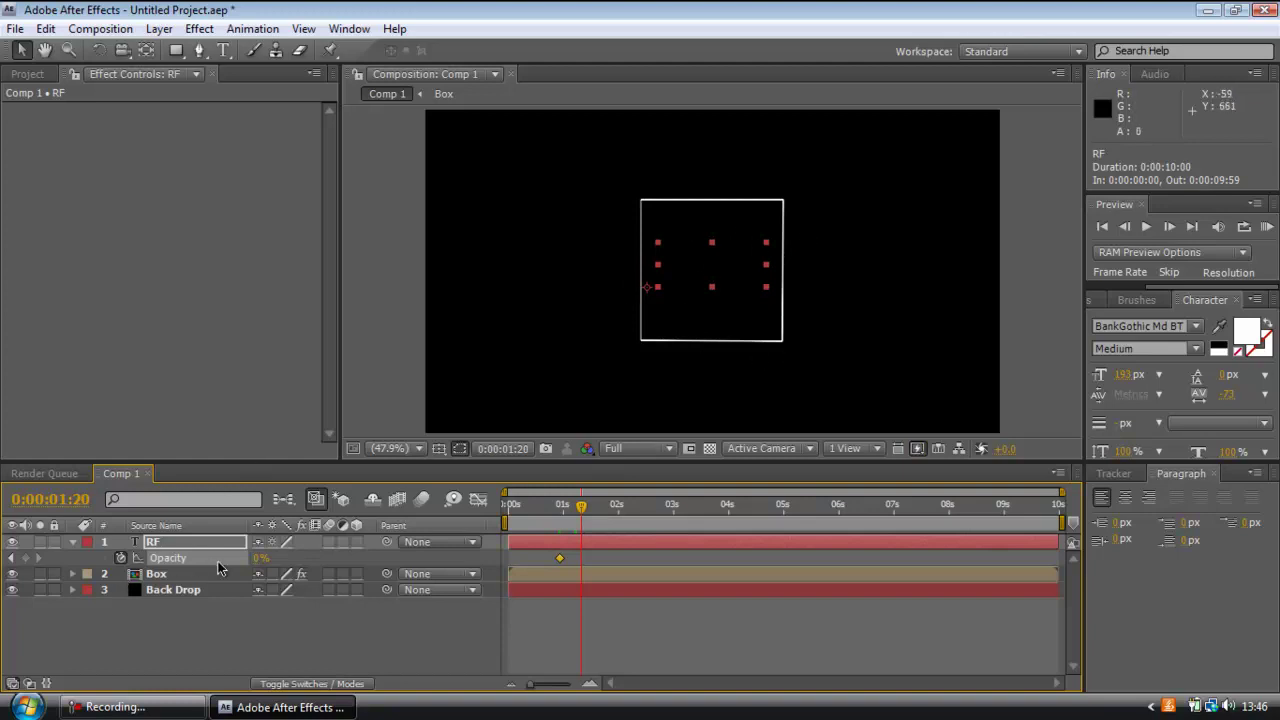
left_click_drag(299, 558, 345, 558)
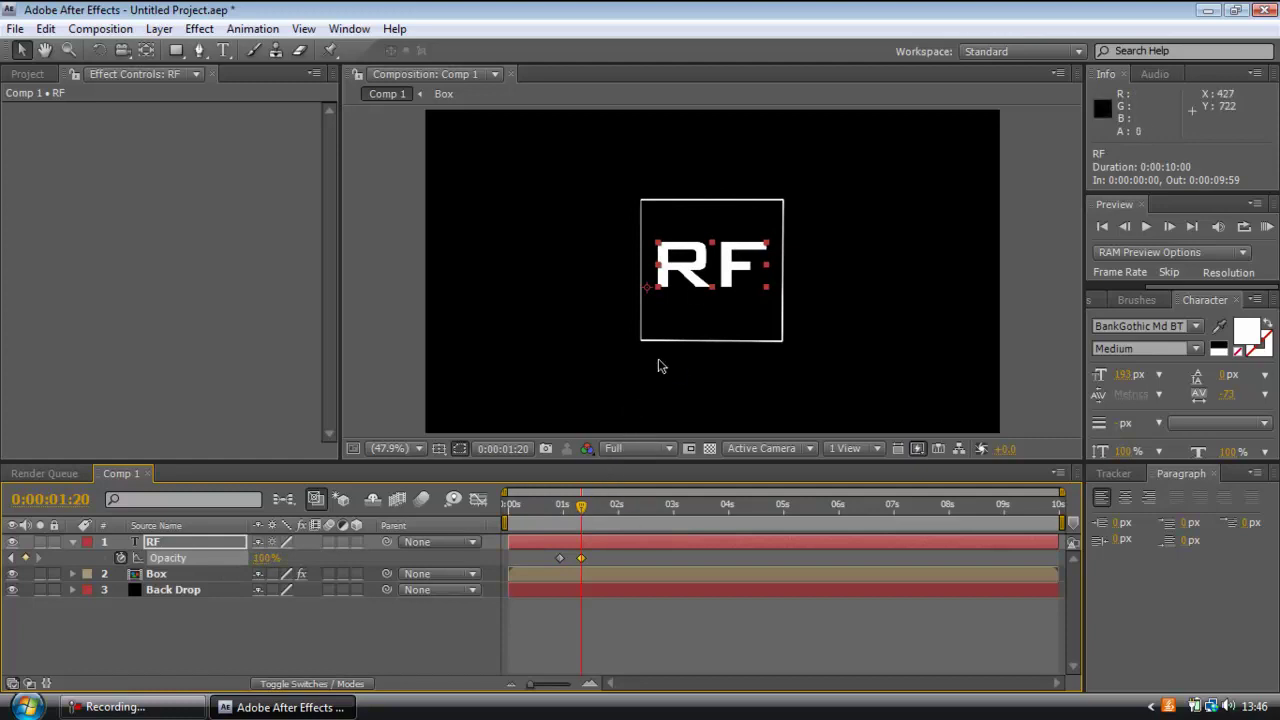
Nudge the RF text slightly to the right within the square, scrub through its fade-in and collapse the layer's properties
left_click_drag(708, 259, 712, 259)
mouse_move(582, 511)
left_mouse_down()
mouse_move(507, 512)
mouse_move(558, 520)
left_mouse_up()
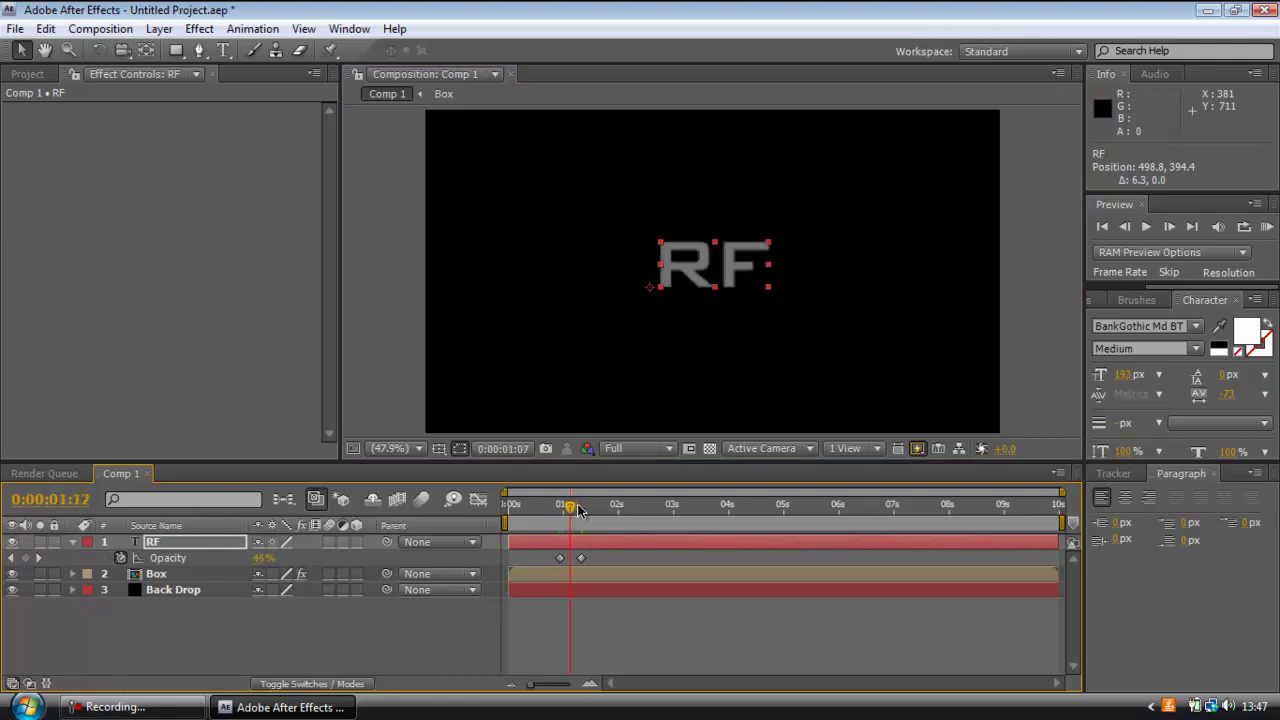
left_click_drag(563, 510, 610, 510)
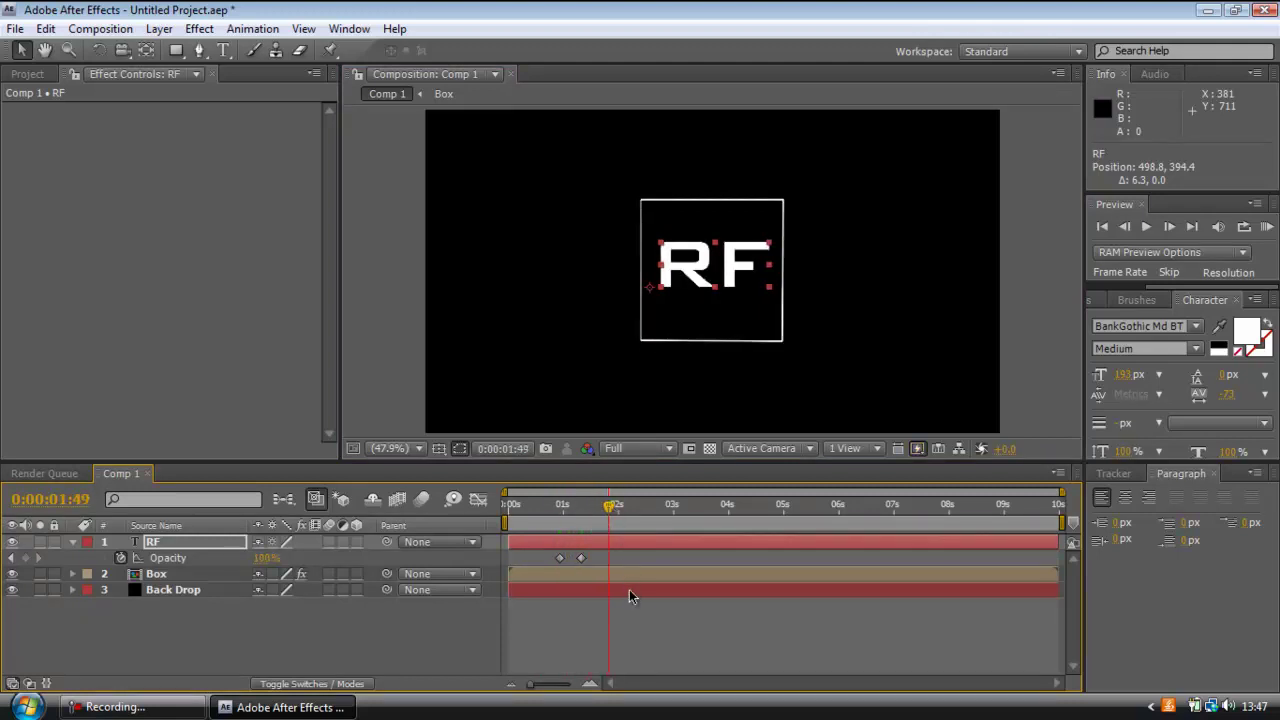
left_click(72, 542)
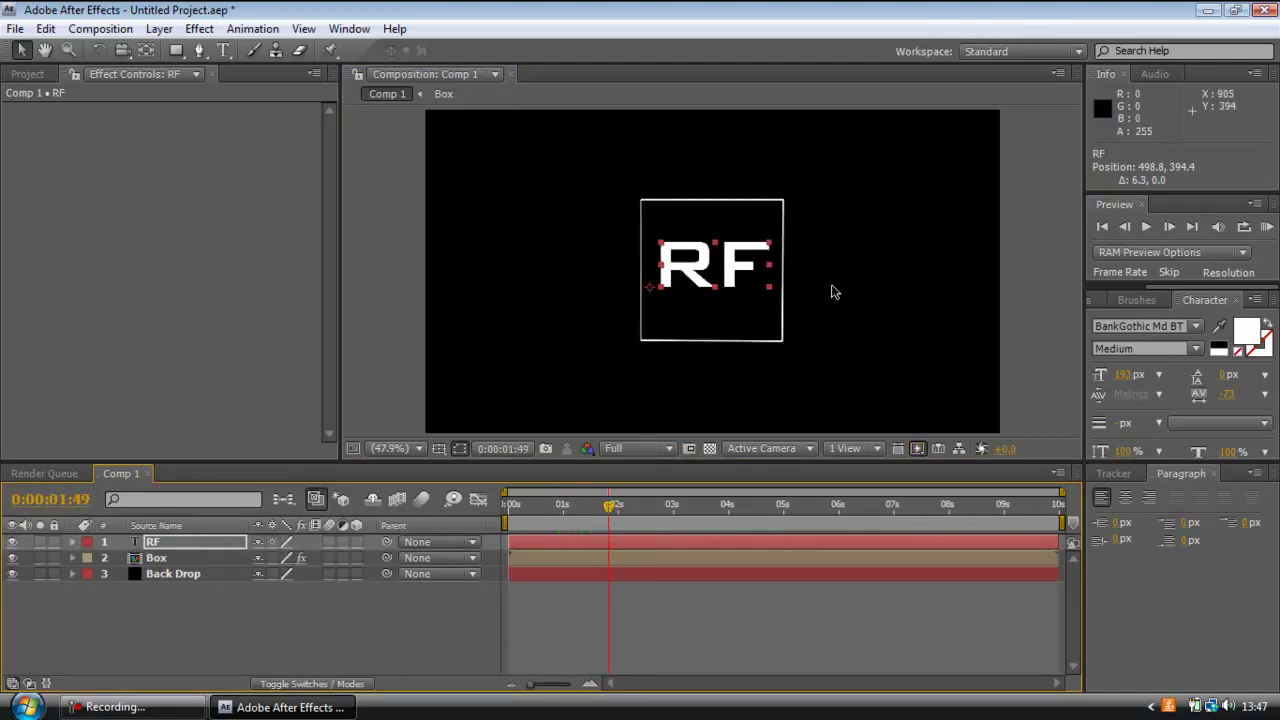
left_click(174, 51)
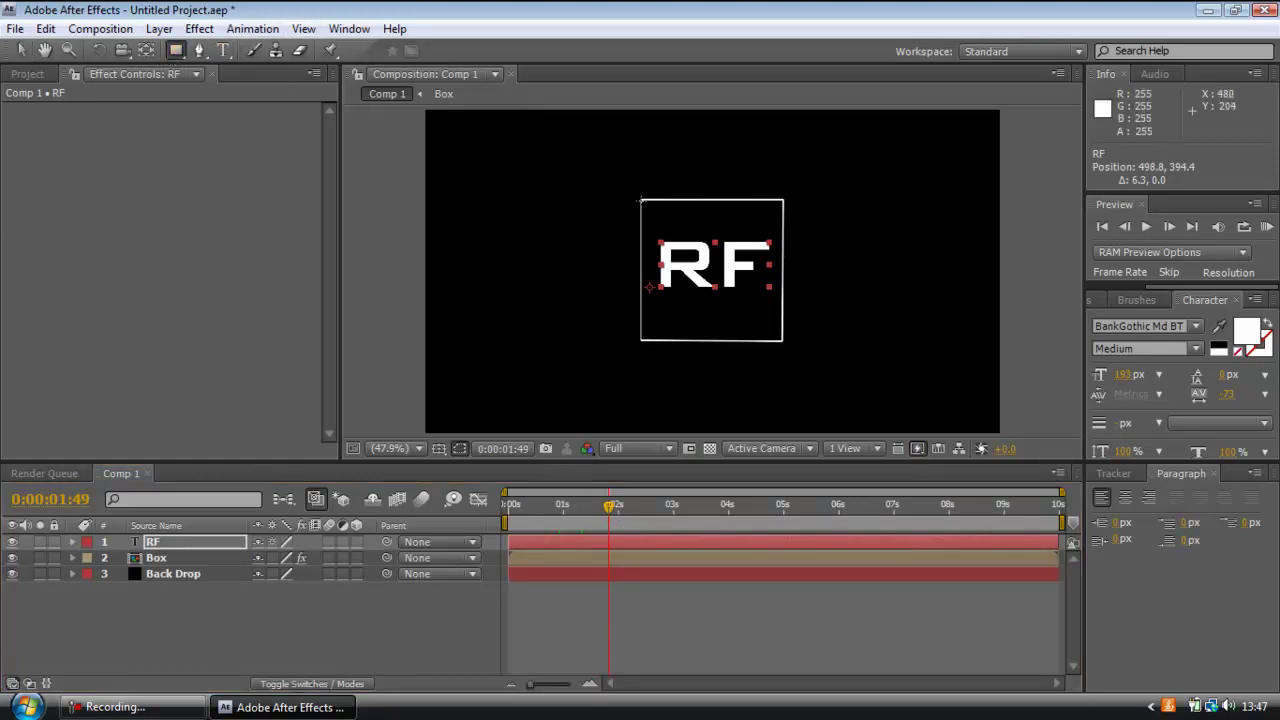
left_click_drag(641, 200, 781, 342)
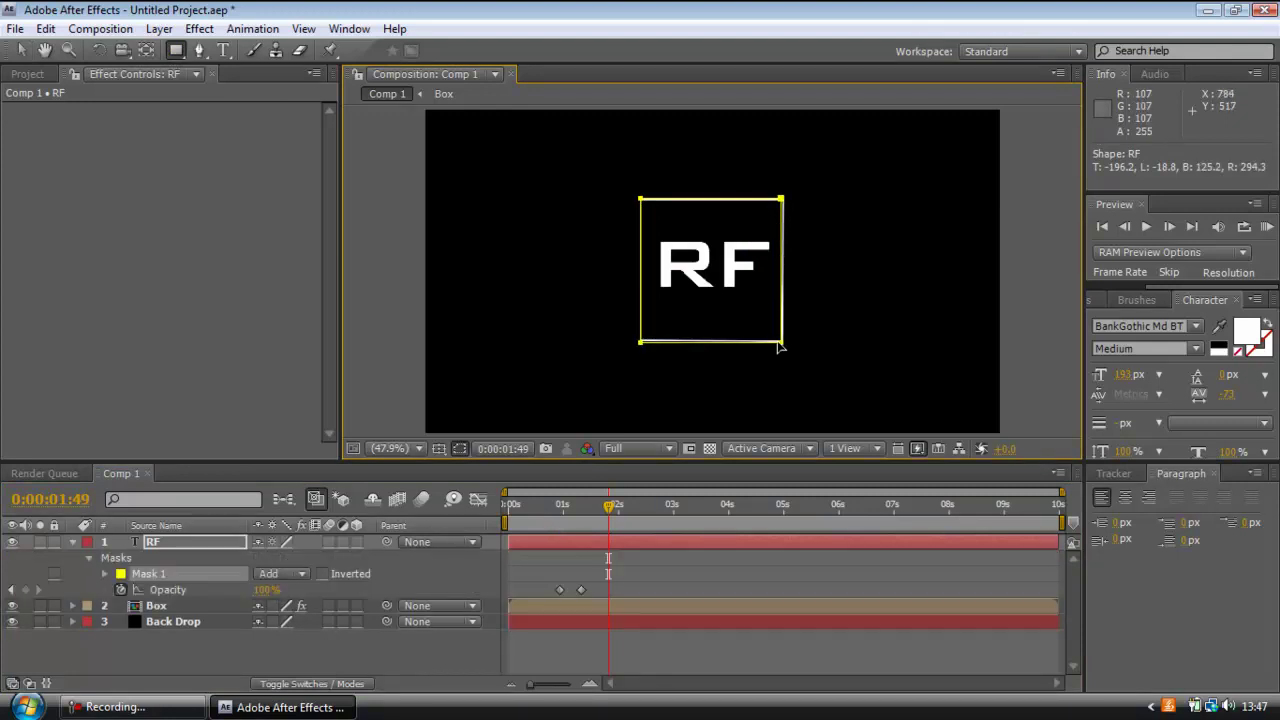
key("ctrl+z")
With no layer selected, draw a black-filled square with a 2 px stroke over the outlined box as a new shape layer
left_click(197, 629)
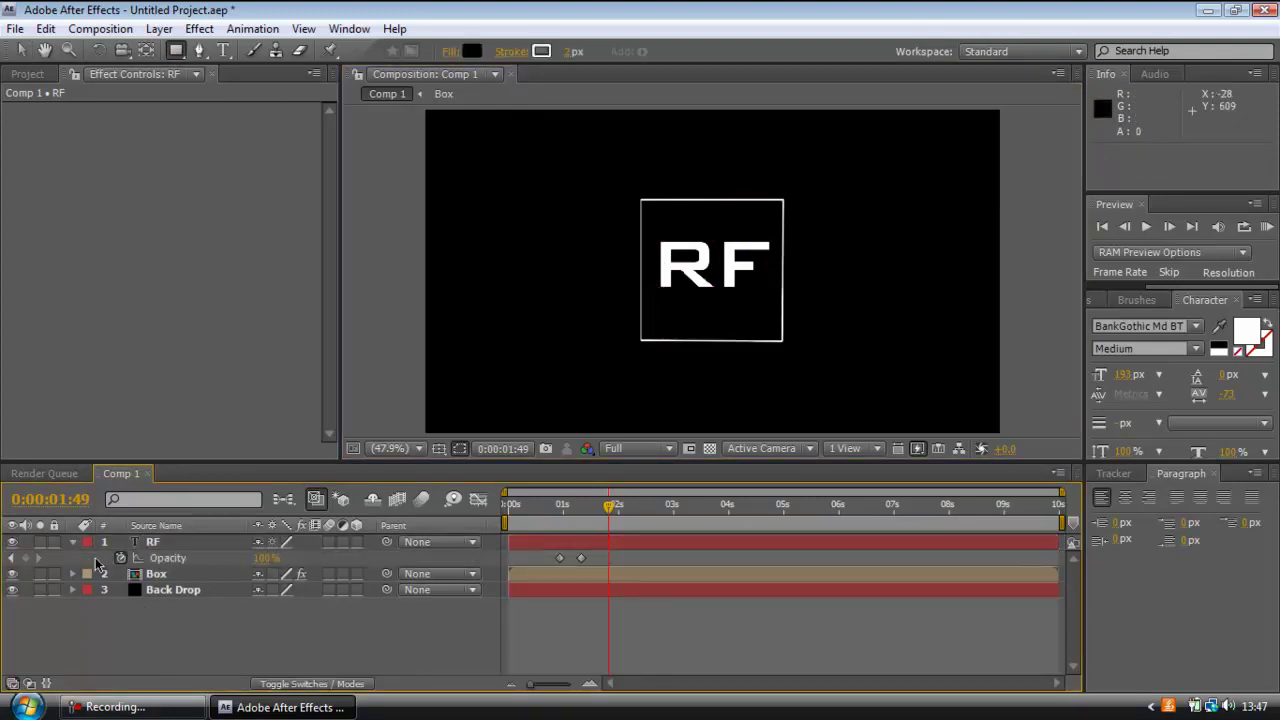
left_click(72, 541)
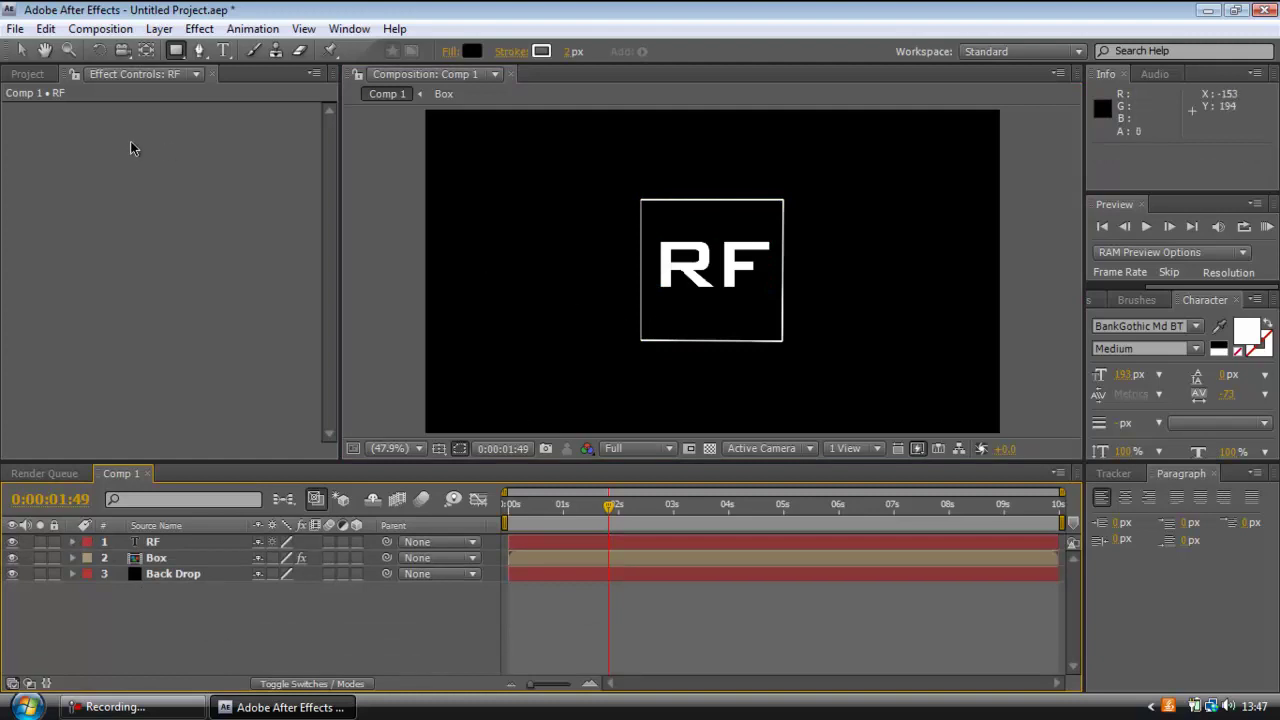
left_click_drag(641, 199, 784, 341)
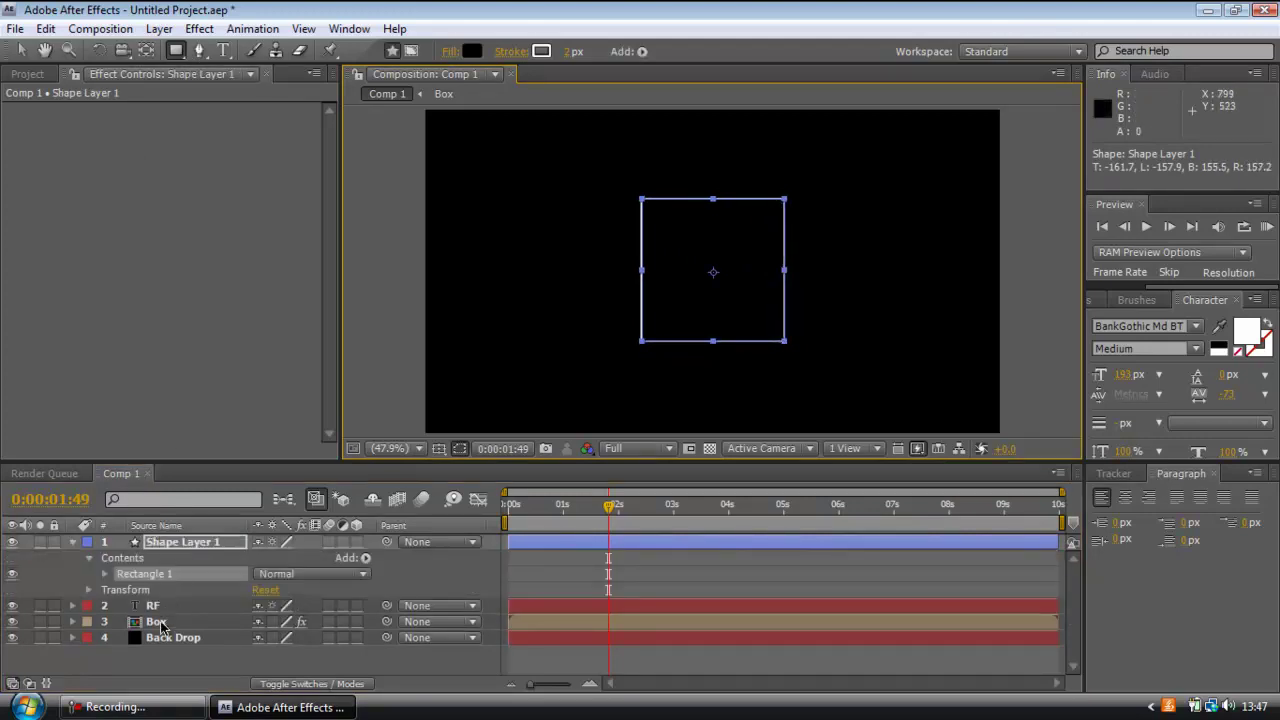
Collapse the new shape layer and move it between the Box and Back Drop layers
left_click(73, 542)
left_click(203, 618)
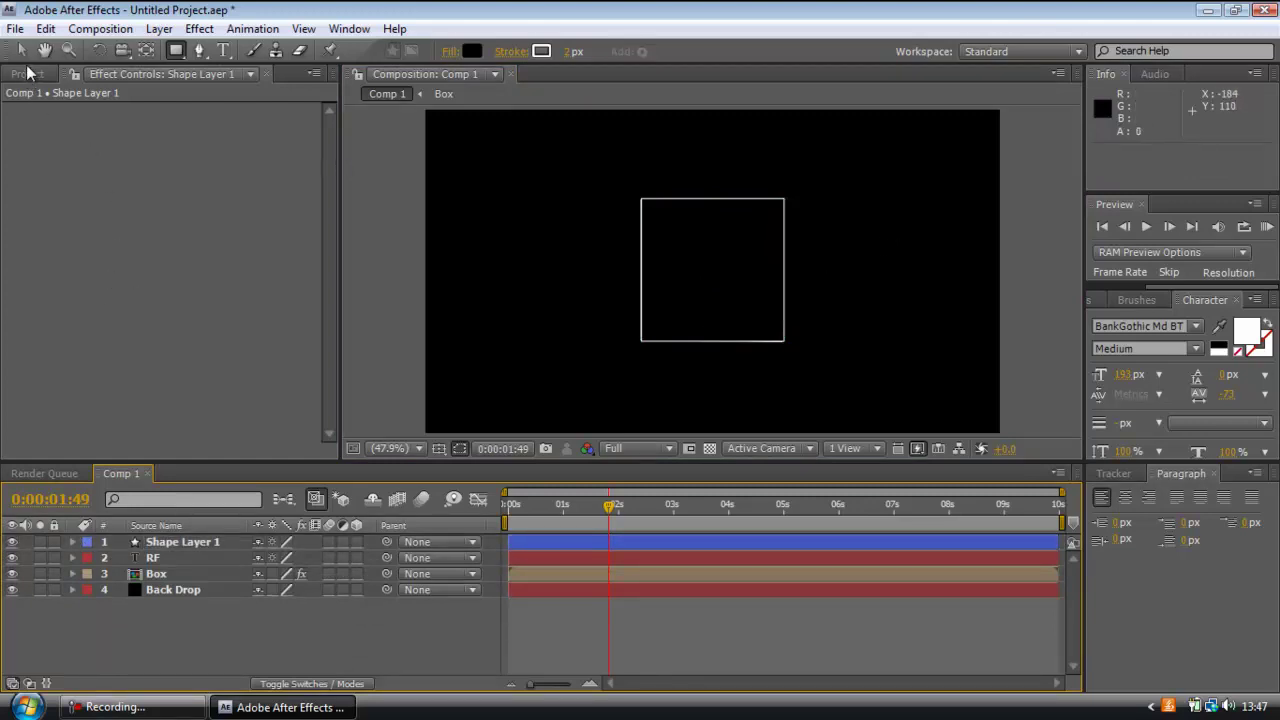
left_click(21, 51)
left_click_drag(180, 548, 160, 580)
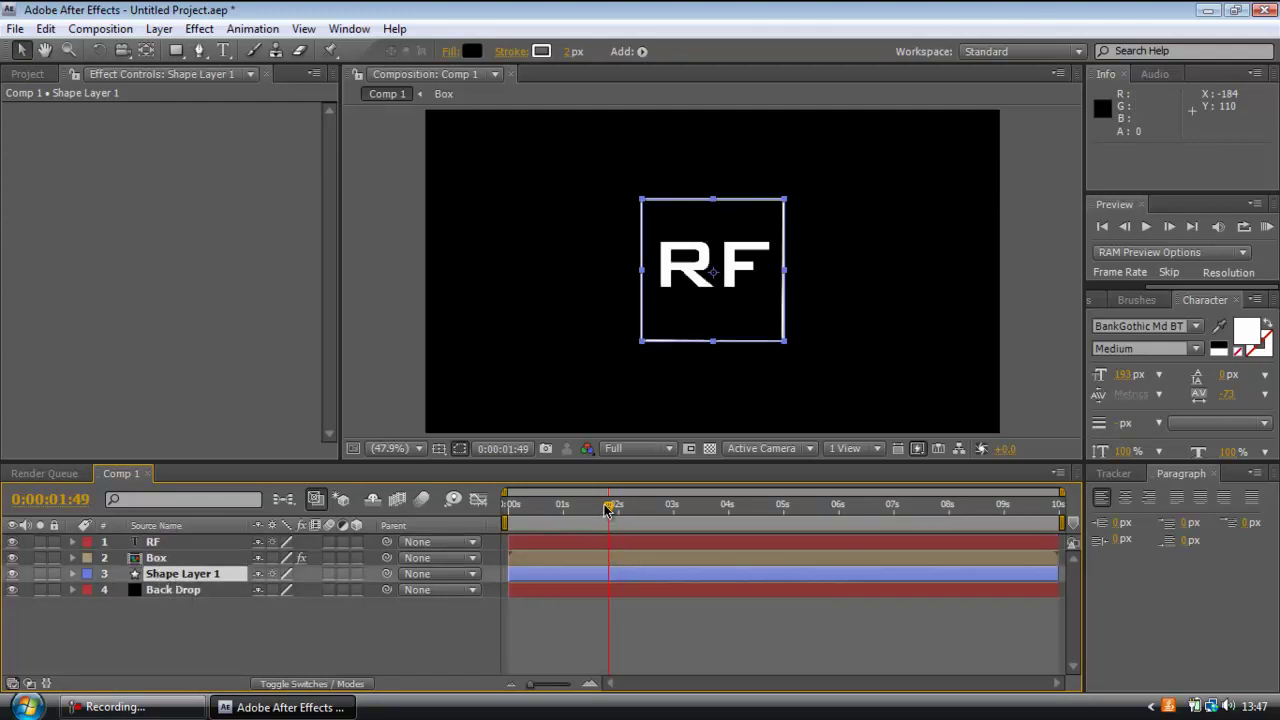
Scrub the timeline back to 0:00:00:19 to check the outline animation against the new square
left_click_drag(608, 510, 572, 510)
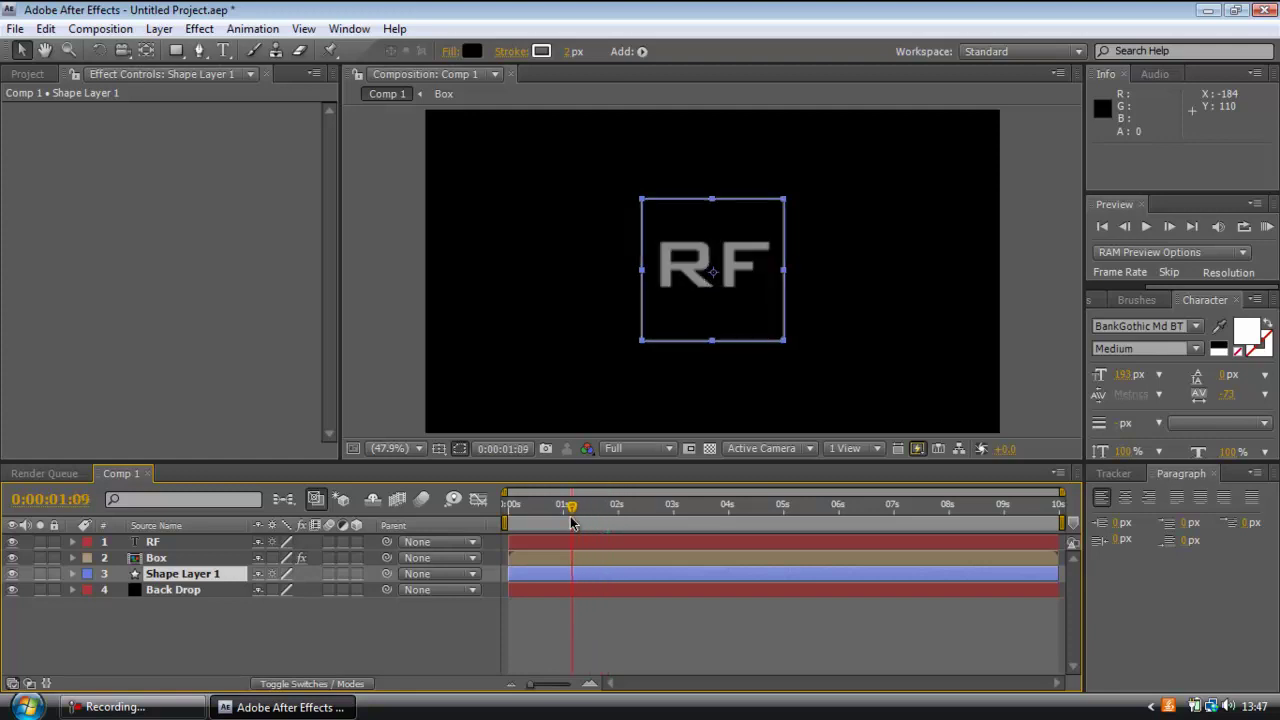
left_click(480, 448)
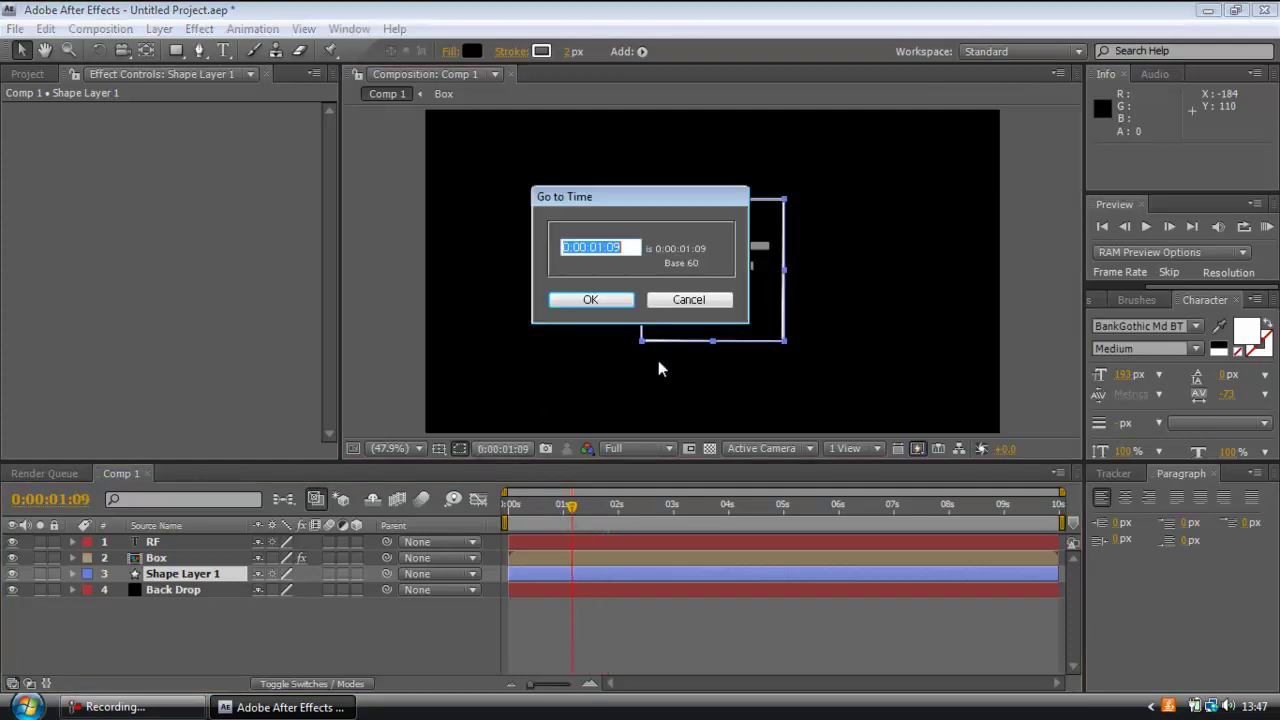
left_click(688, 302)
left_click_drag(574, 505, 526, 505)
left_click(583, 433)
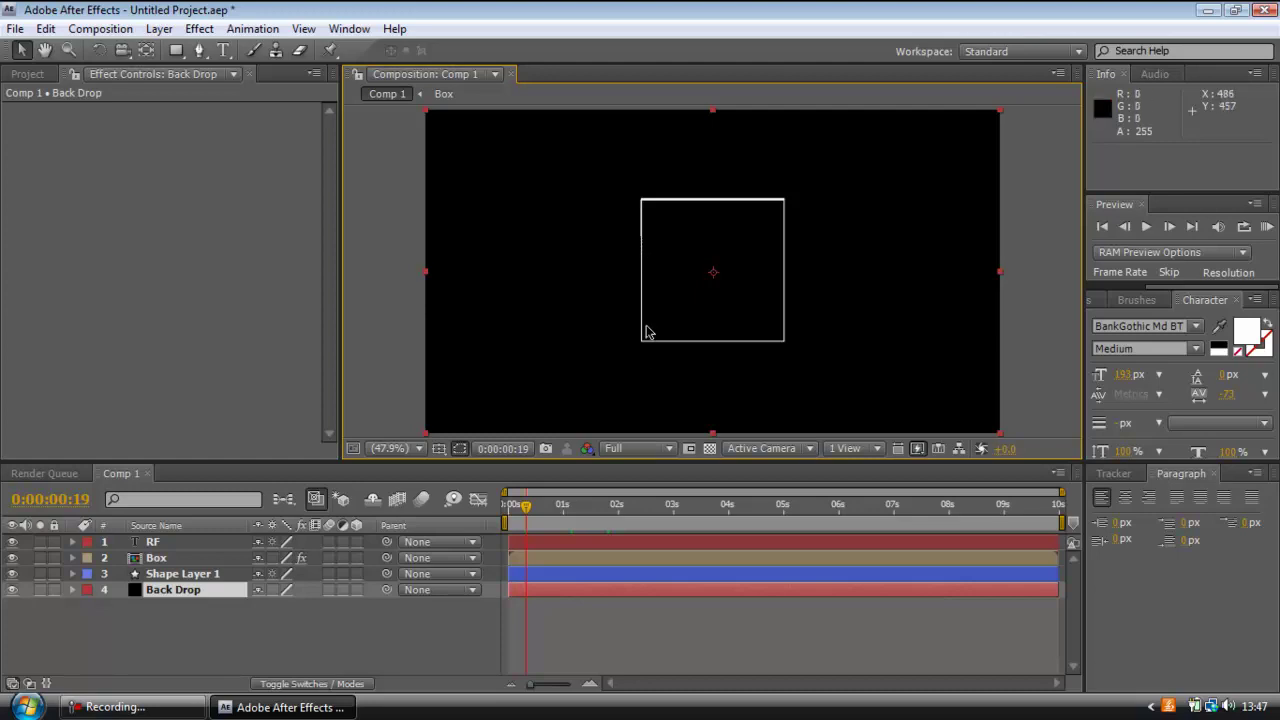
Set the stroke width of the black square on Shape Layer 1 to 0 px
left_click(210, 575)
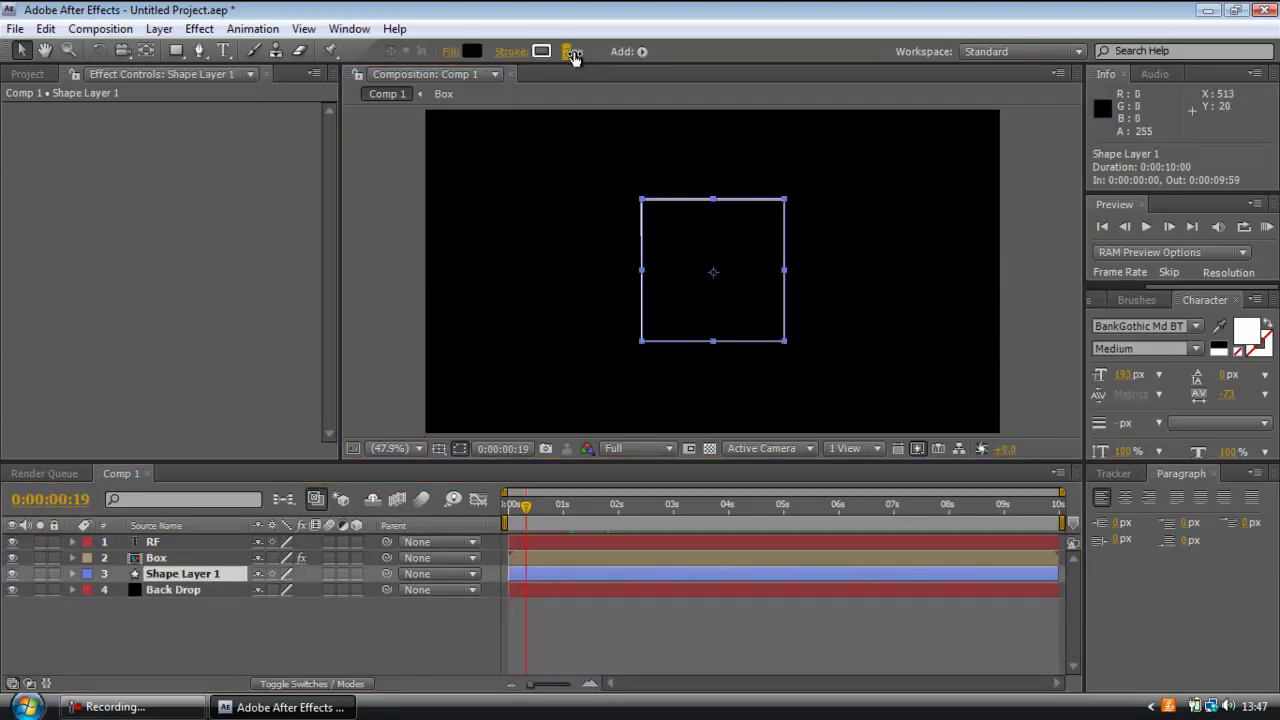
left_click(531, 221)
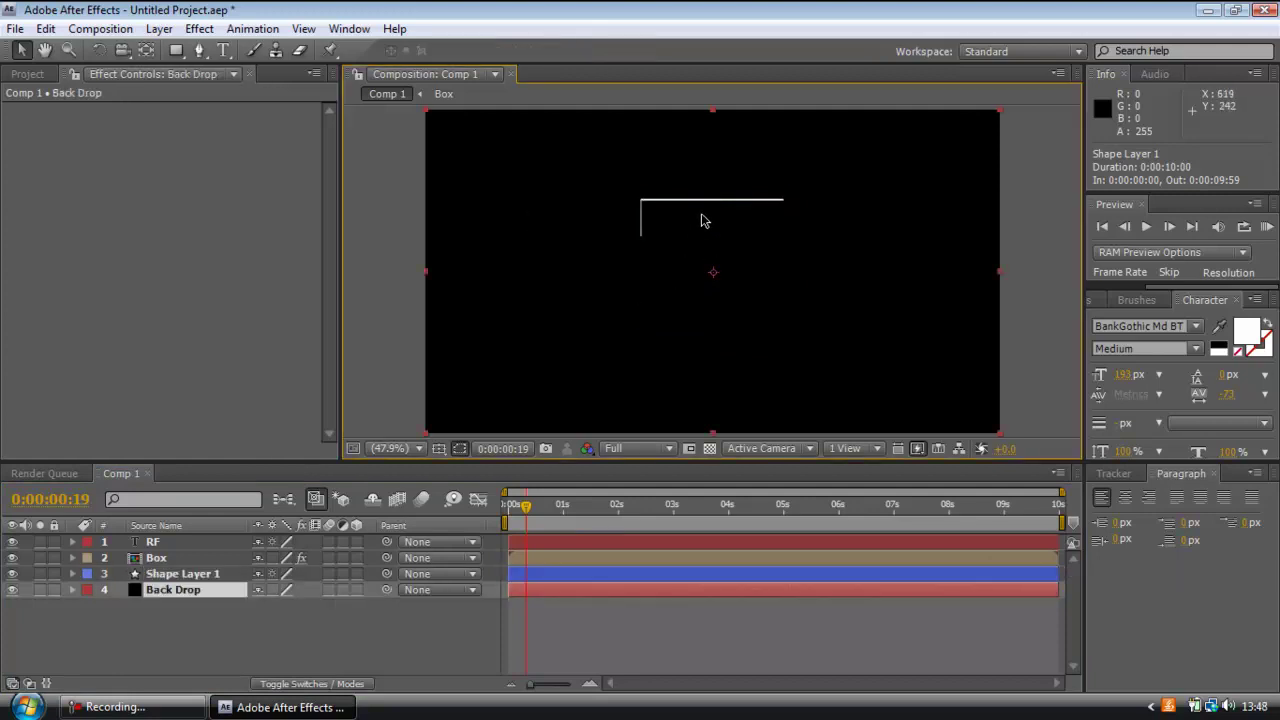
left_click(178, 574)
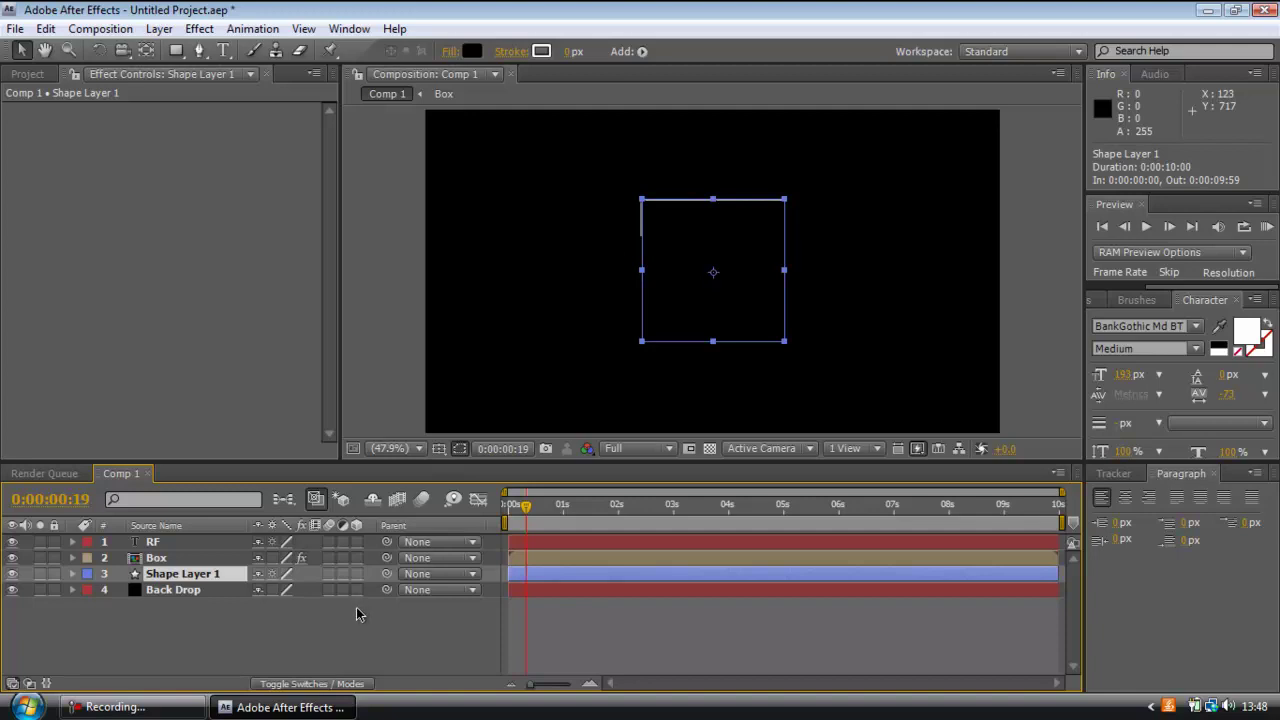
At 0:00:01:29, with no layer selected, add the text "RolexFx" starting just below the square's lower-left corner
left_click_drag(527, 512, 590, 512)
left_click(149, 651)
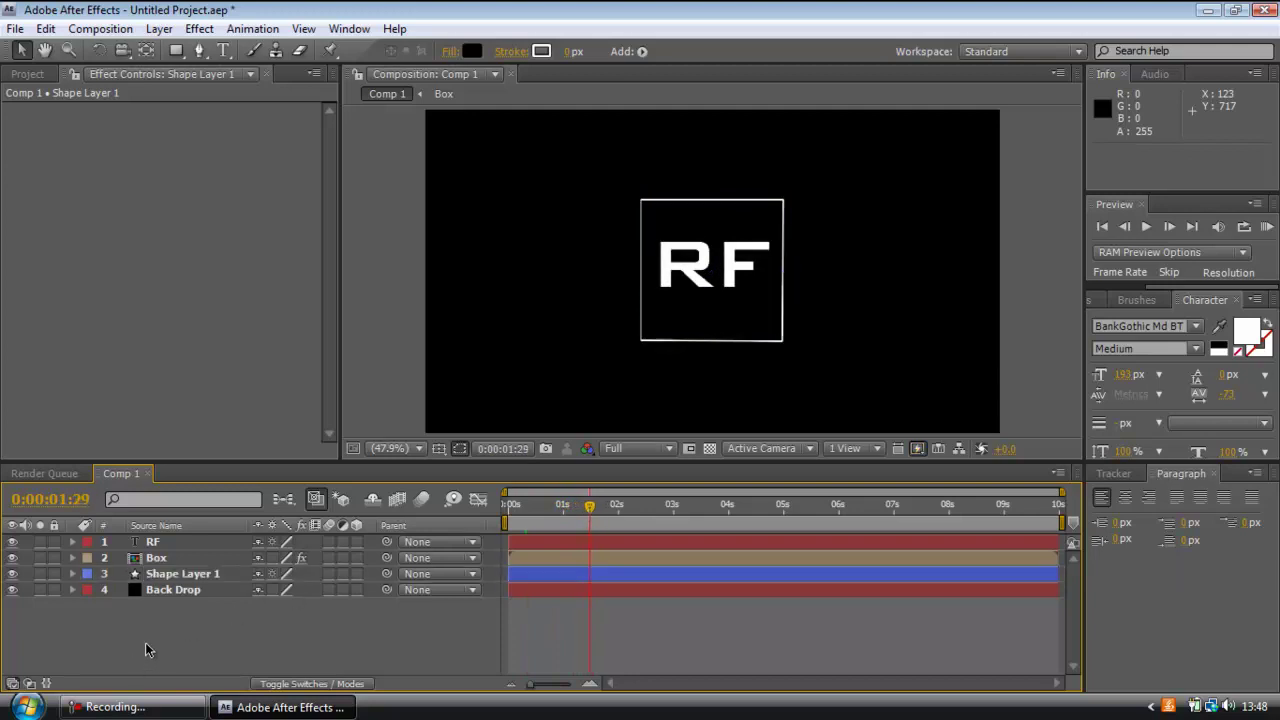
left_click(230, 52)
left_click(643, 360)
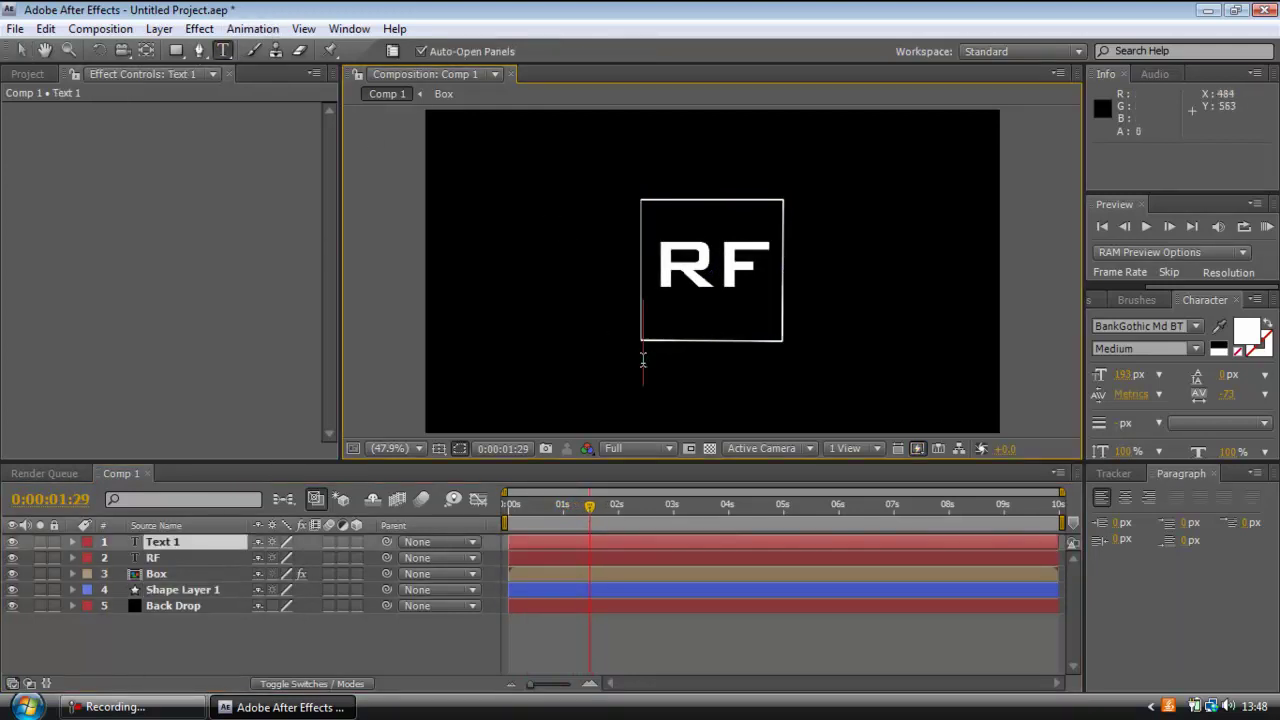
type("RolexFx")
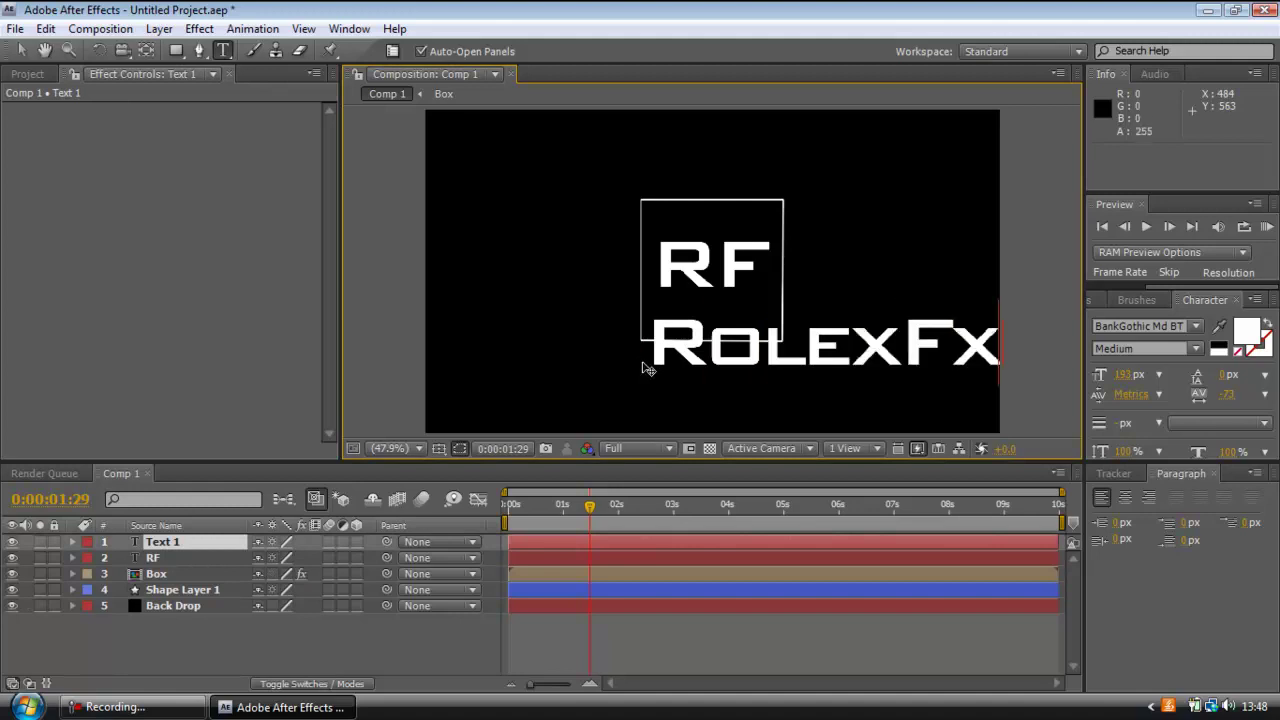
Reduce the font size of the whole RolexFx text to 69 px
key("ctrl+a")
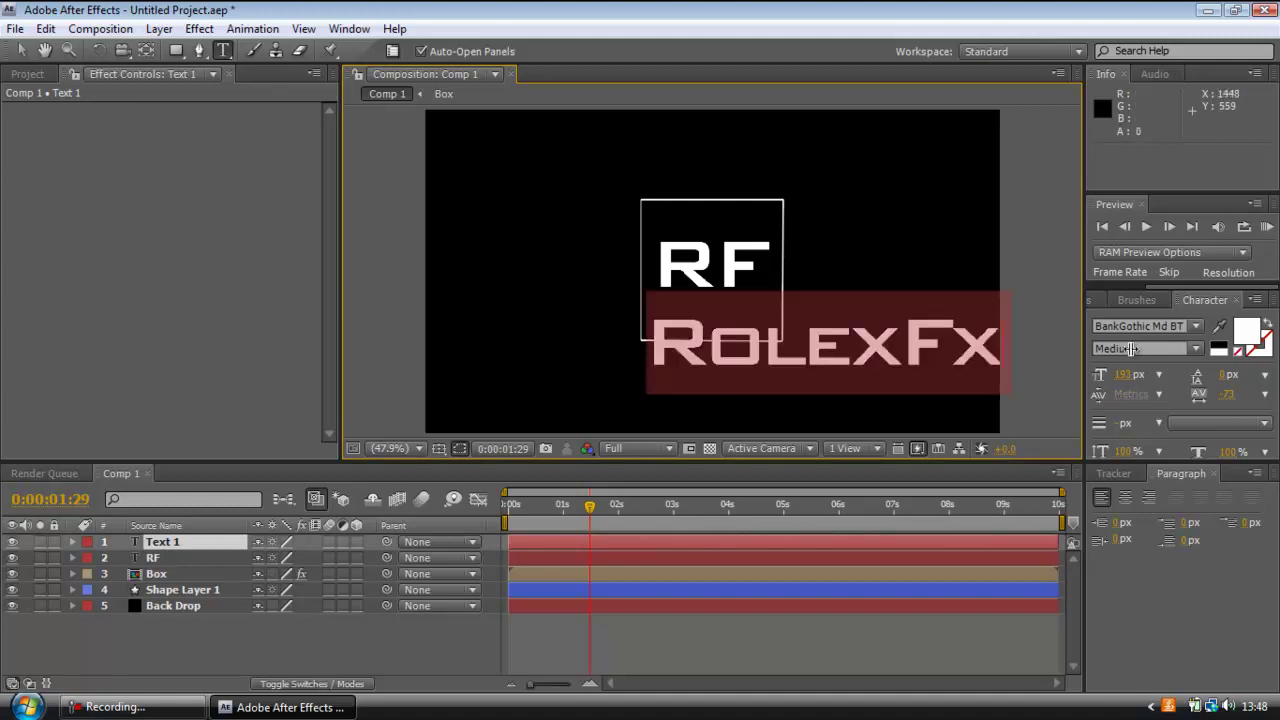
left_click_drag(1130, 374, 1011, 366)
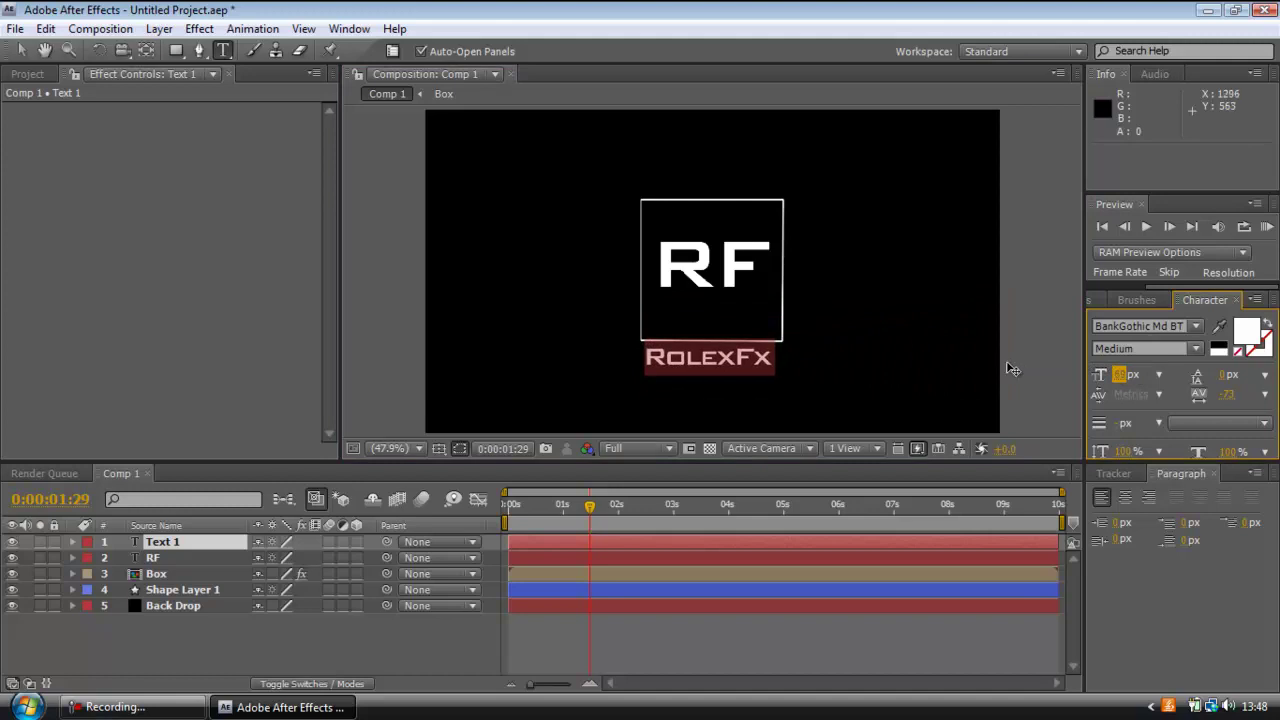
left_click(22, 50)
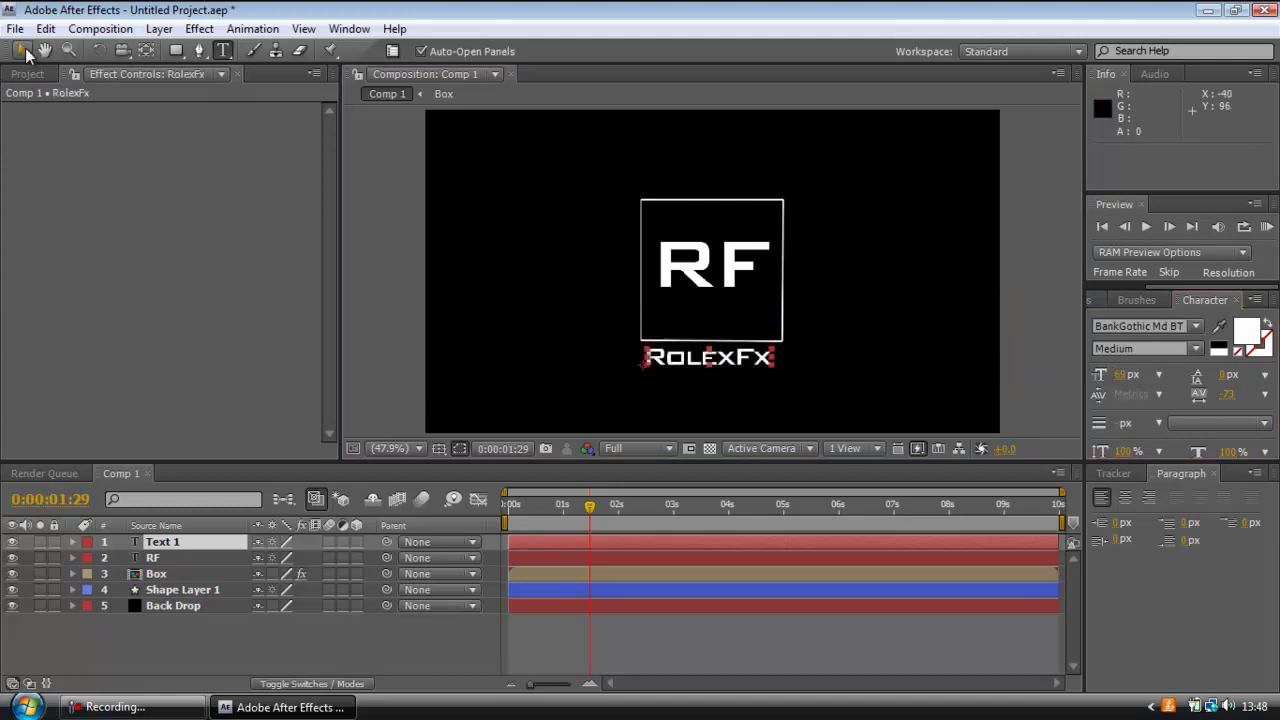
Place the RolexFx text just inside the square's lower edge and move its layer between Shape Layer 1 and Back Drop
left_click_drag(697, 362, 731, 316)
left_click(713, 364)
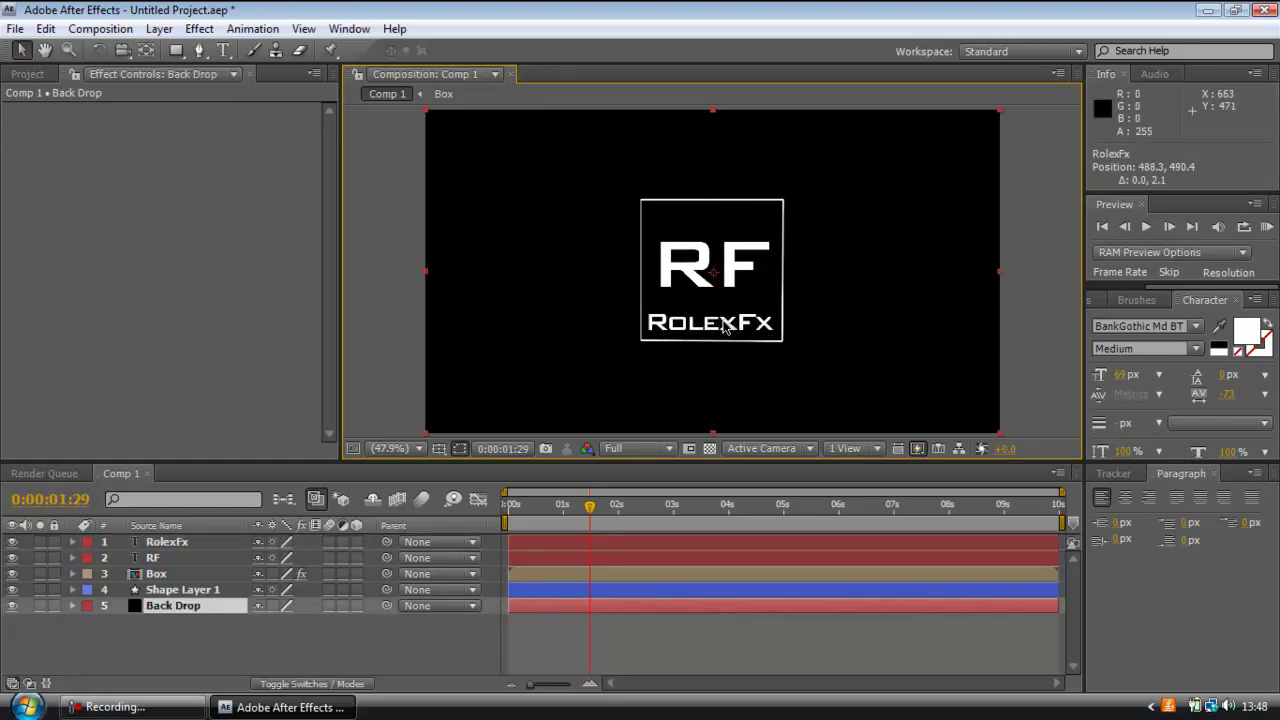
left_click_drag(172, 546, 185, 600)
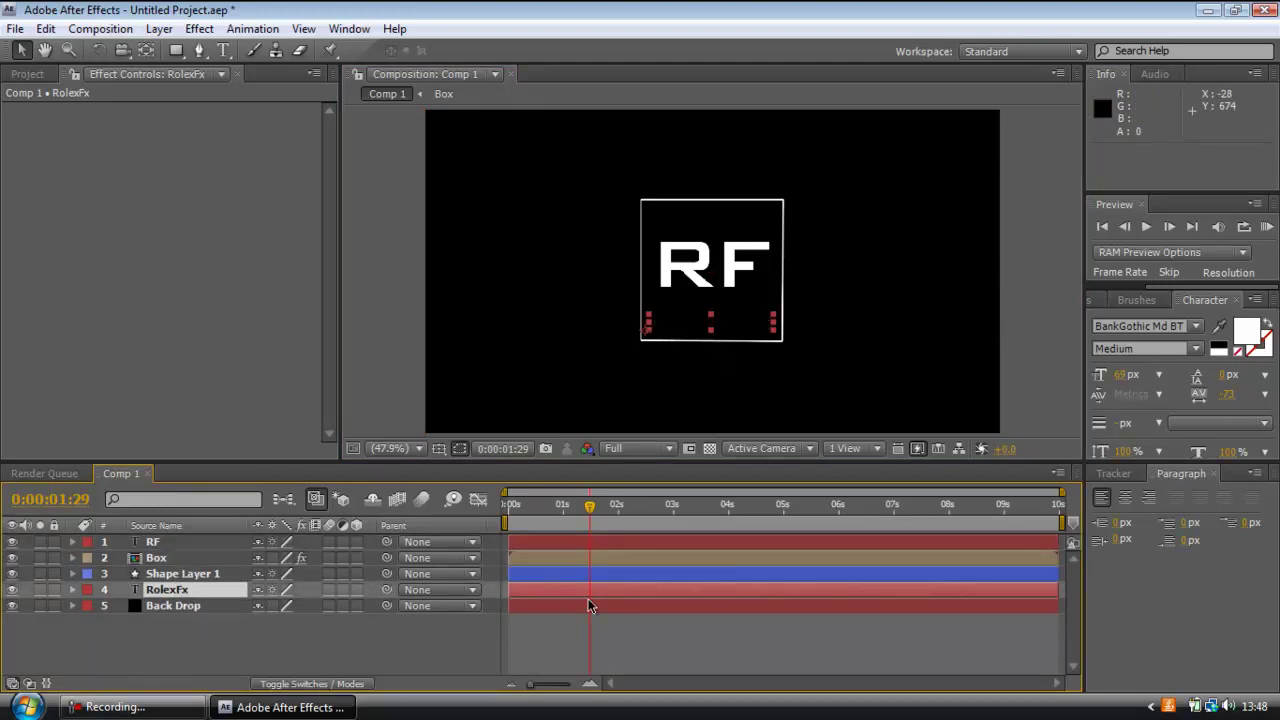
Set a Position keyframe on the RolexFx layer at 0:00:01:23
mouse_move(590, 511)
left_mouse_down()
mouse_move(565, 513)
mouse_move(586, 512)
left_mouse_up()
key("p")
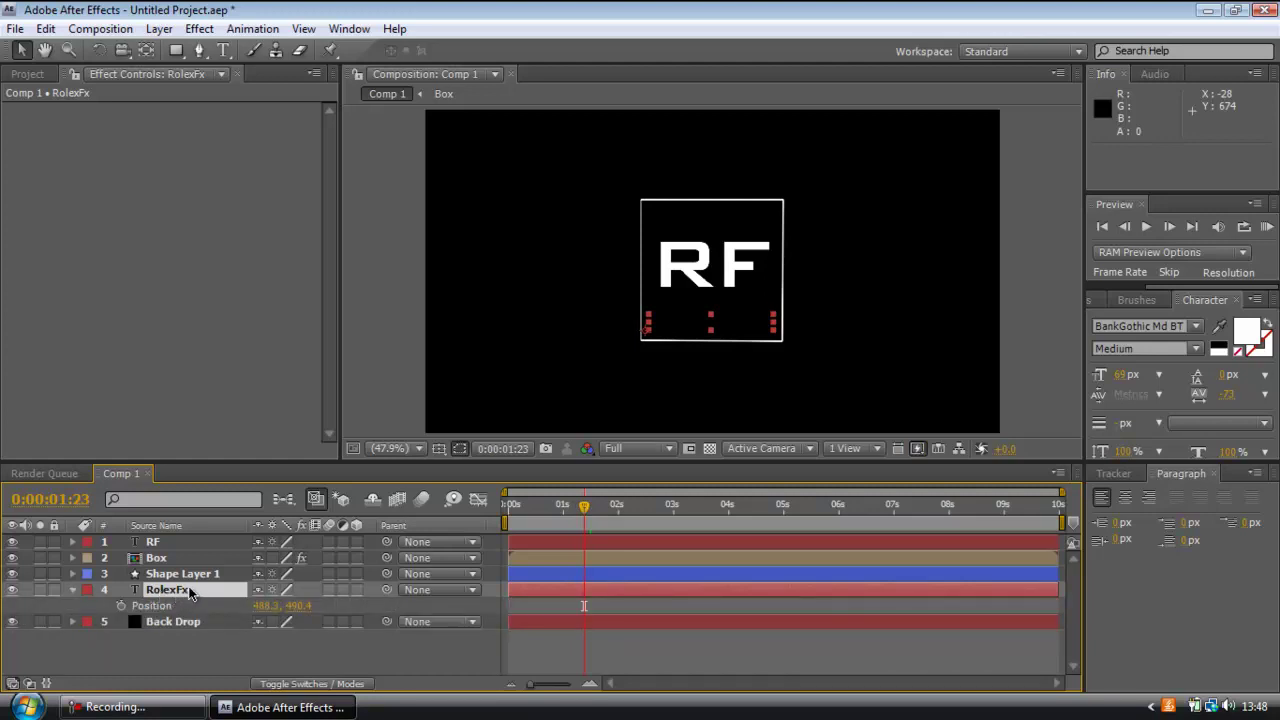
left_click(120, 605)
At 0:00:01:40, nudge RolexFx straight down to just below the square, position 488.3, 562.4, and collapse the layer's properties
left_click_drag(585, 512, 600, 512)
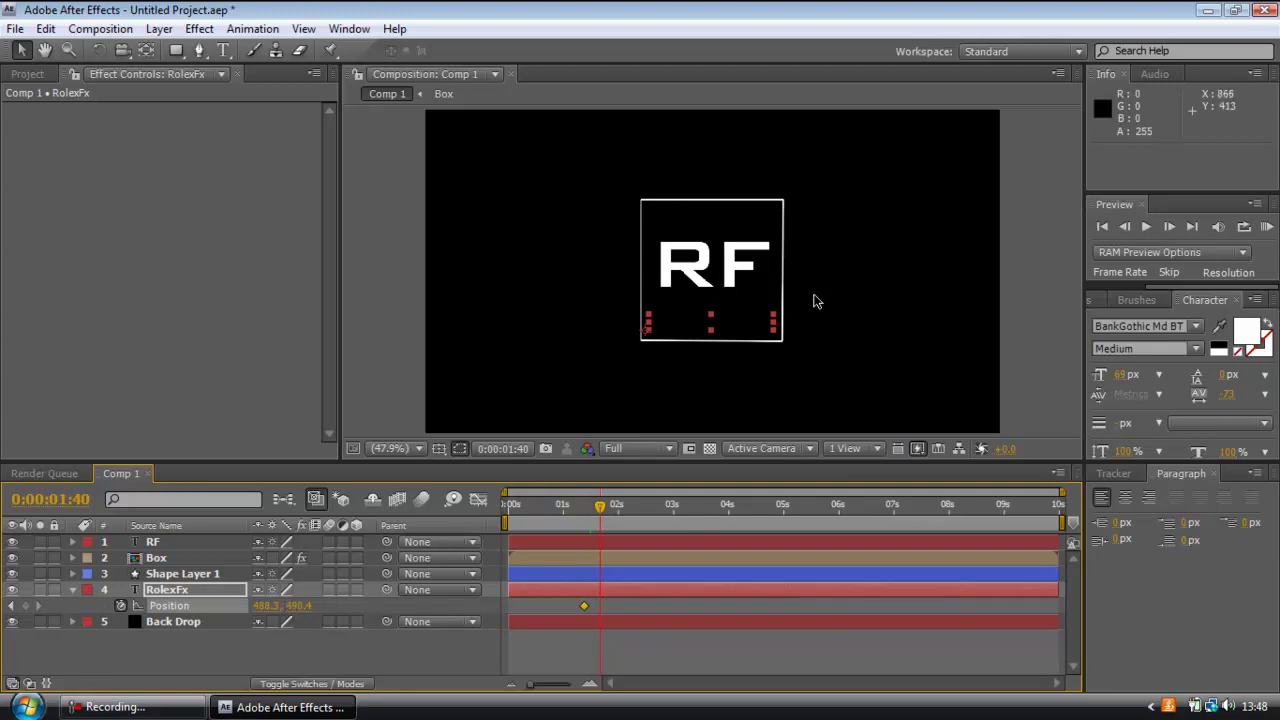
key("Down")
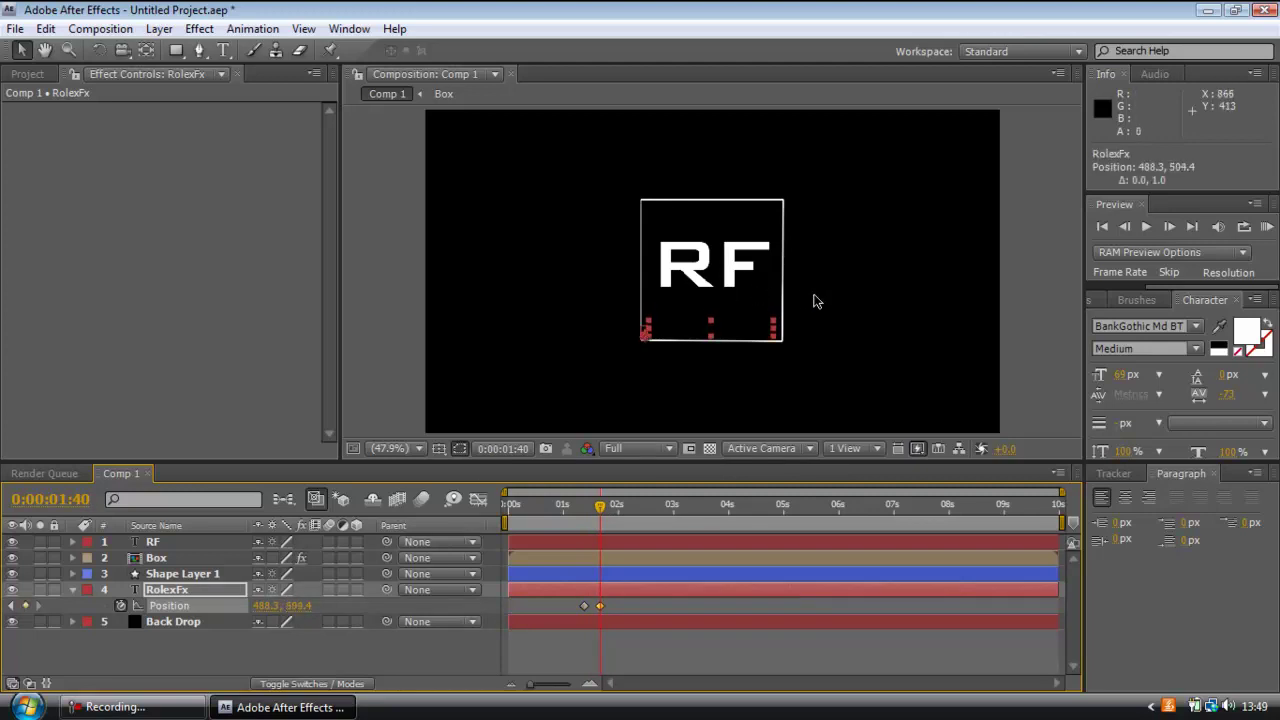
key("Down")
key("Down")
key("Down")
key("Down")
key("Down")
key("Down")
key("Down")
key("Down")
key("Down")
key("Down")
key("Down")
key("Down")
key("Down")
key("Down")
key("Down")
key("Down")
key("Down")
key("Down")
key("Down")
key("Down")
key("Down")
key("Down")
key("Down")
key("Down")
key("Down")
key("Down")
key("Down")
key("Down")
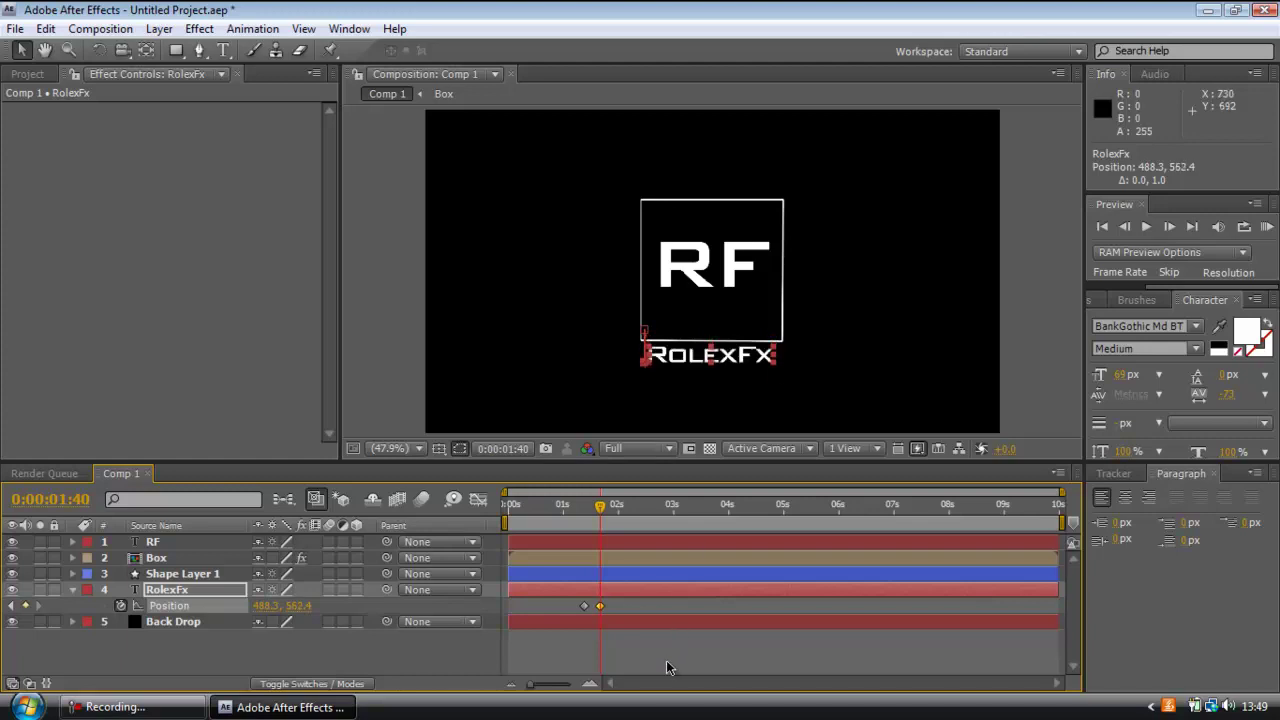
left_click(754, 428)
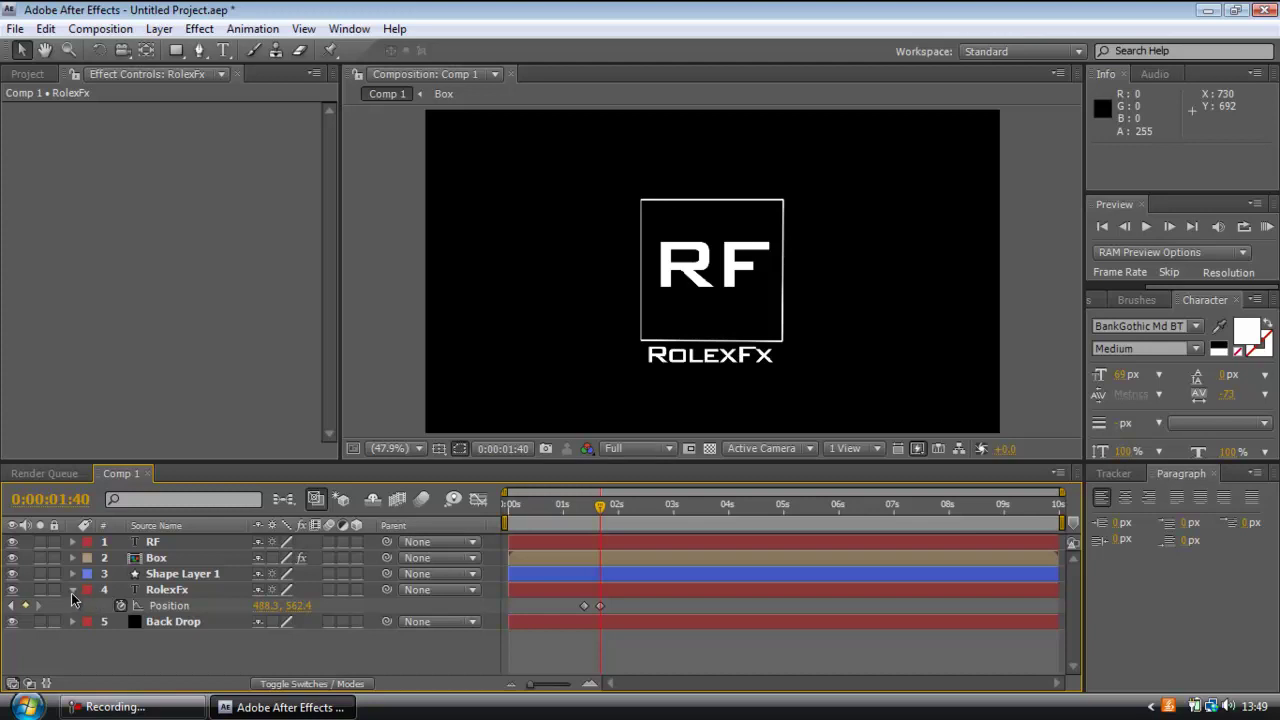
left_click(72, 589)
Select all five layers, reveal their Opacity and leave a single 100% keyframe on RF at 0:00:01:40
left_click(202, 606)
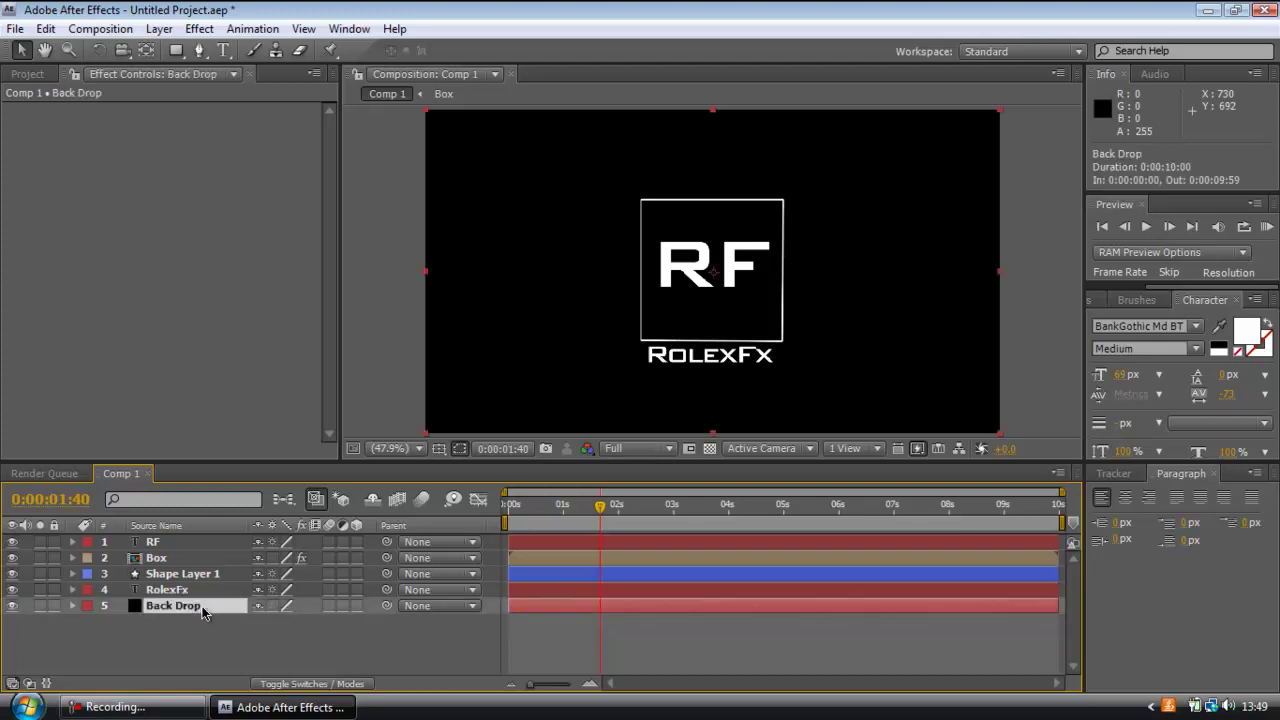
left_click(174, 543, "shift")
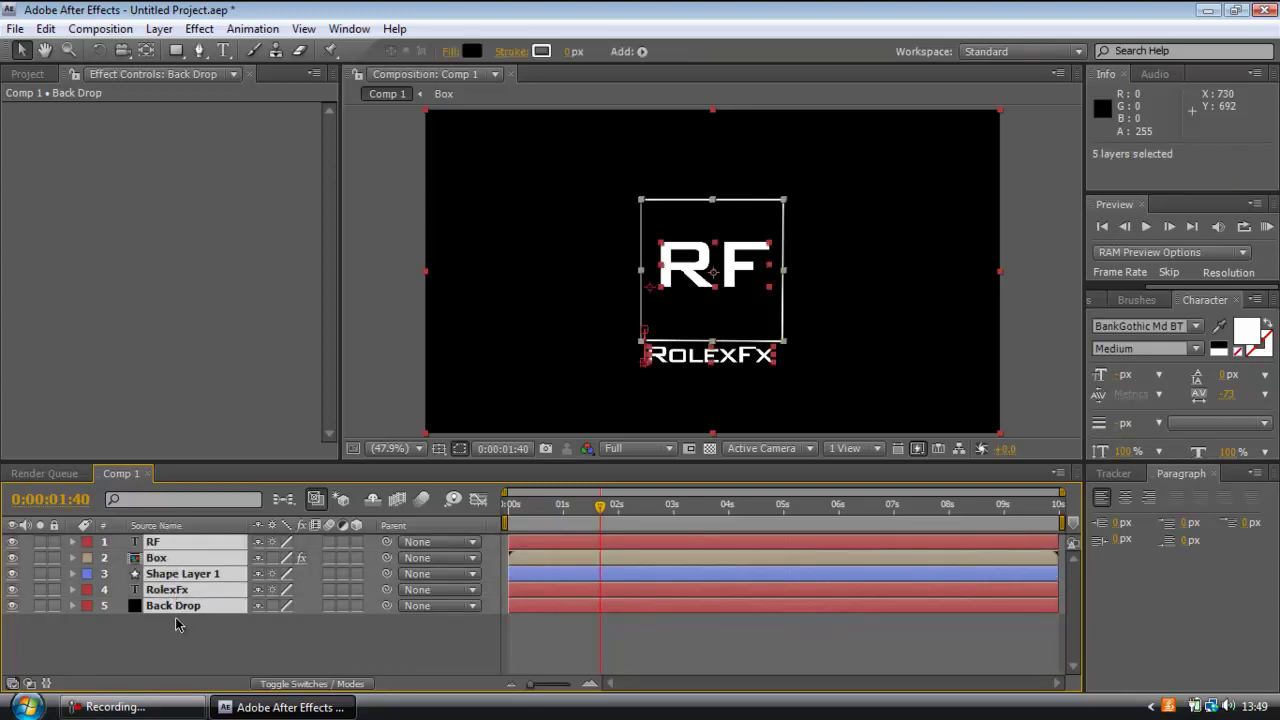
key("t")
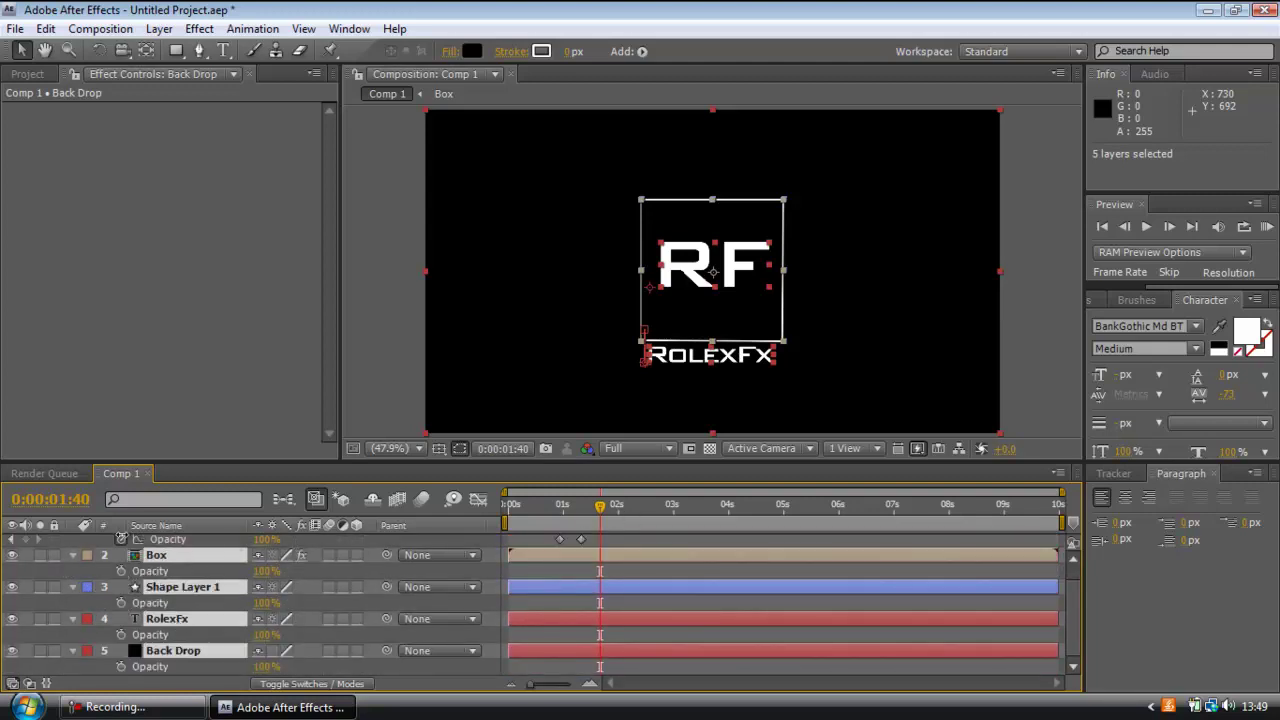
left_click(122, 540)
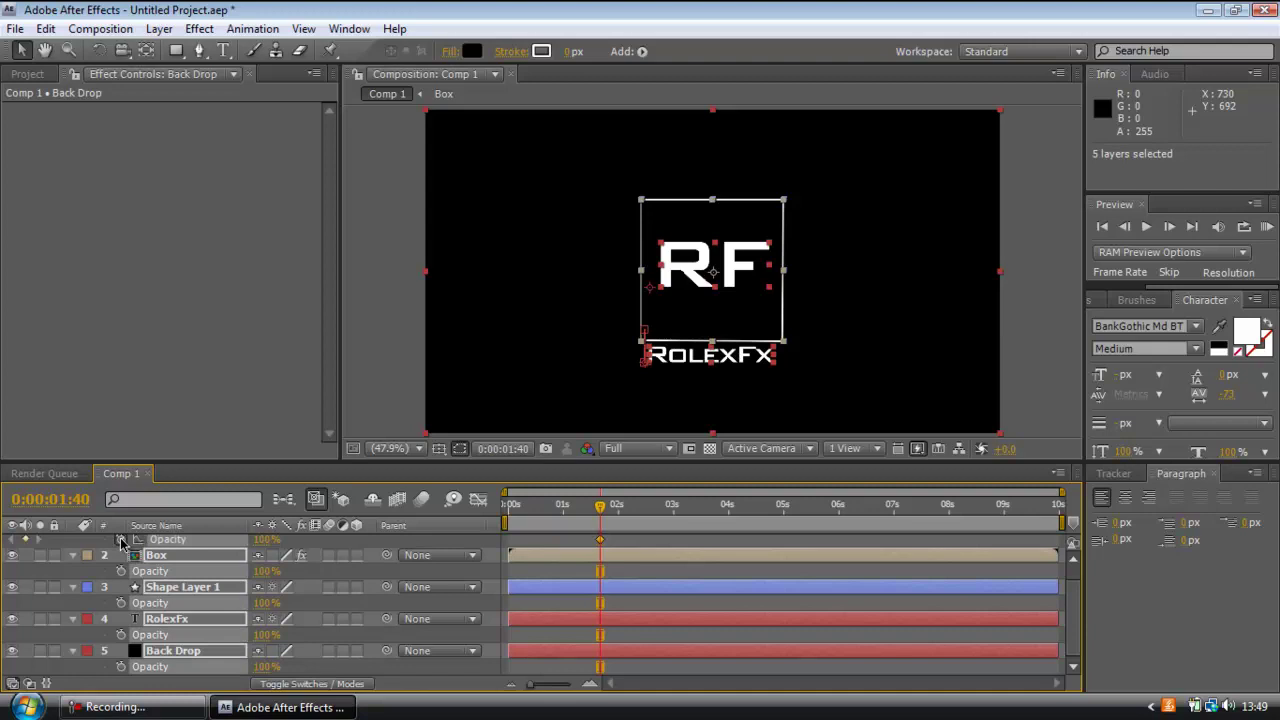
Fade out all five layers with lowered Opacity keyframes at about 0:00:02:00, scrub back to 0:00:00:33 and collapse the properties
left_click_drag(600, 512, 618, 512)
left_click_drag(263, 540, 41, 560)
mouse_move(618, 512)
left_mouse_down()
mouse_move(506, 520)
mouse_move(538, 512)
left_mouse_up()
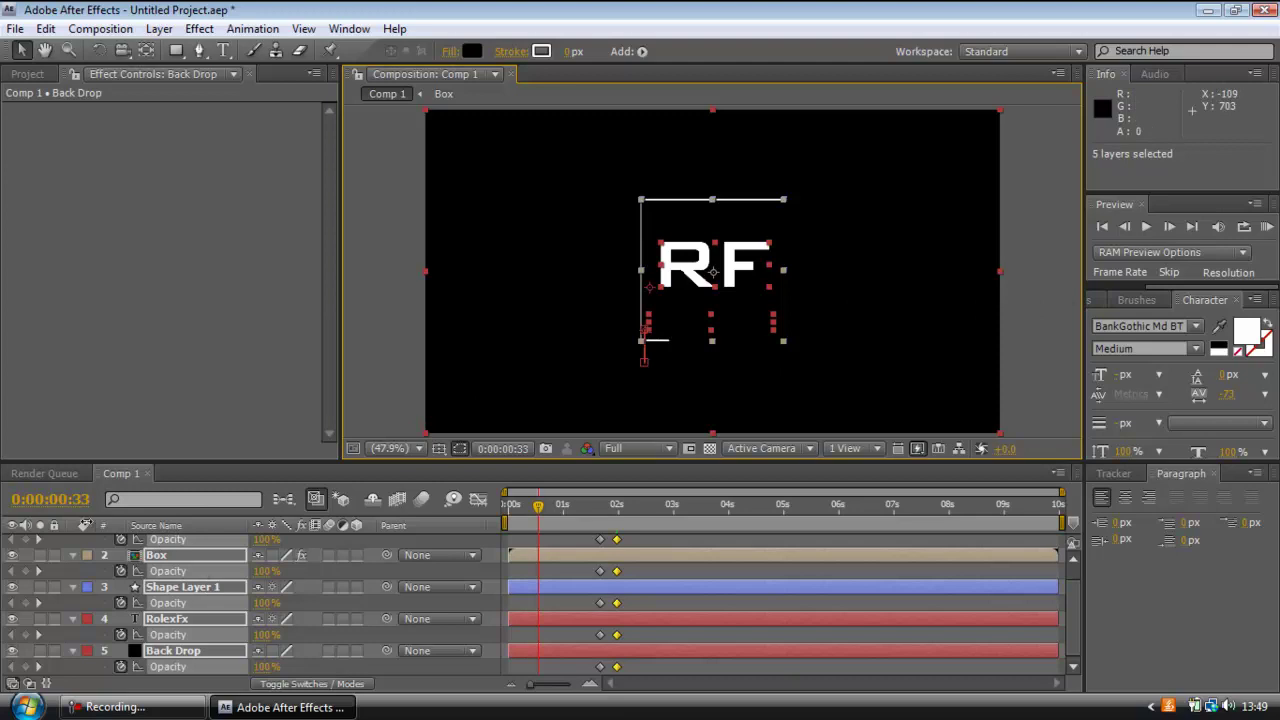
left_click(72, 555)
left_click(218, 620)
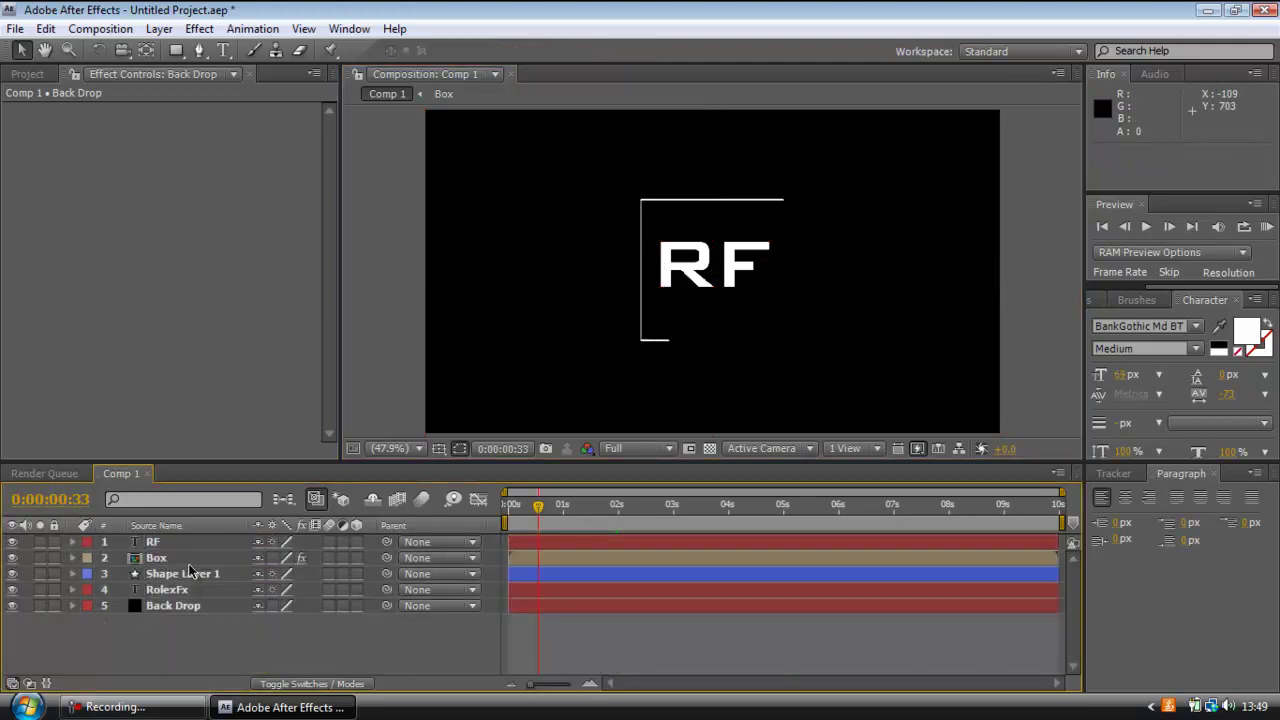
Expand the RF layer's transform properties and add an Opacity keyframe at 0:00:00:55
left_click(73, 542)
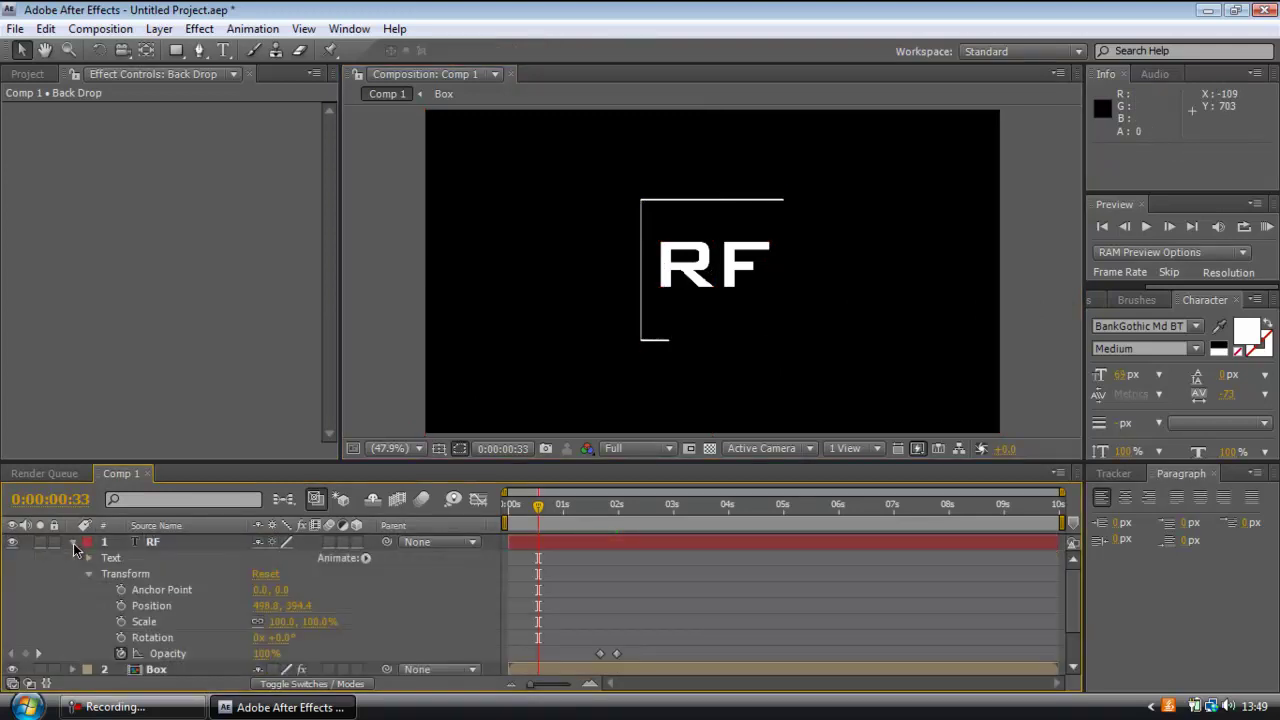
left_click(156, 543)
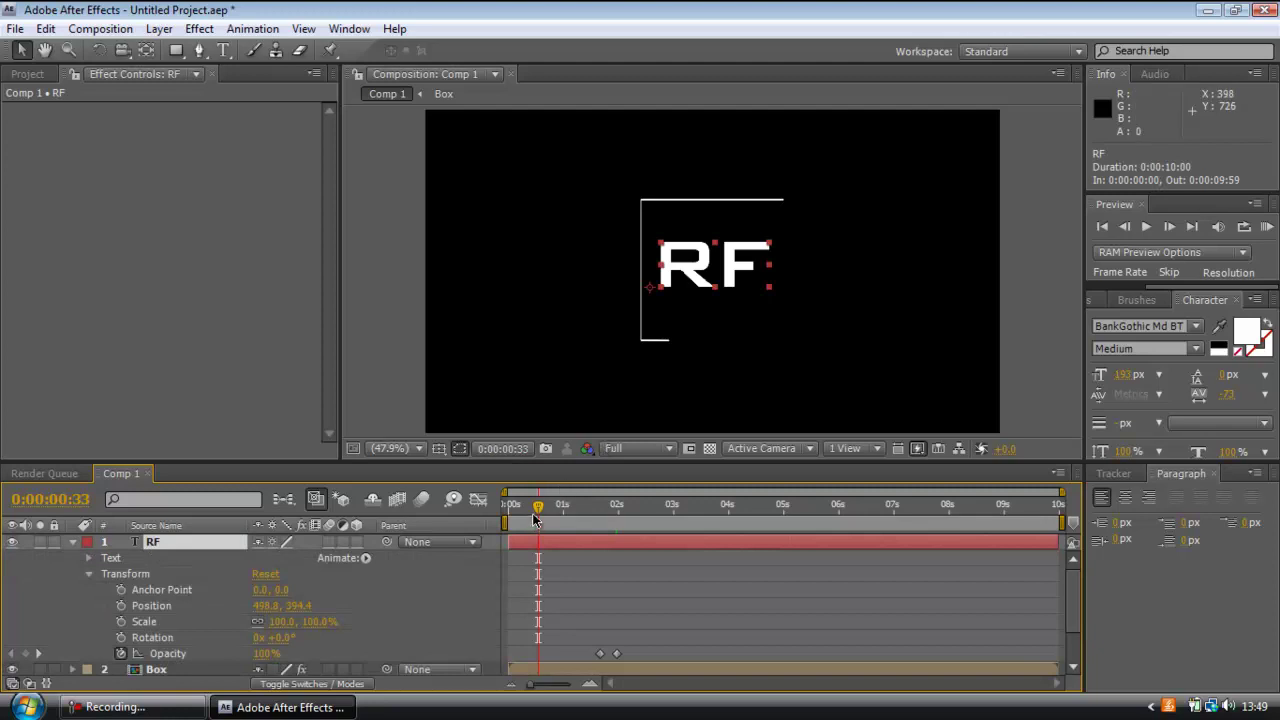
left_click_drag(540, 513, 559, 512)
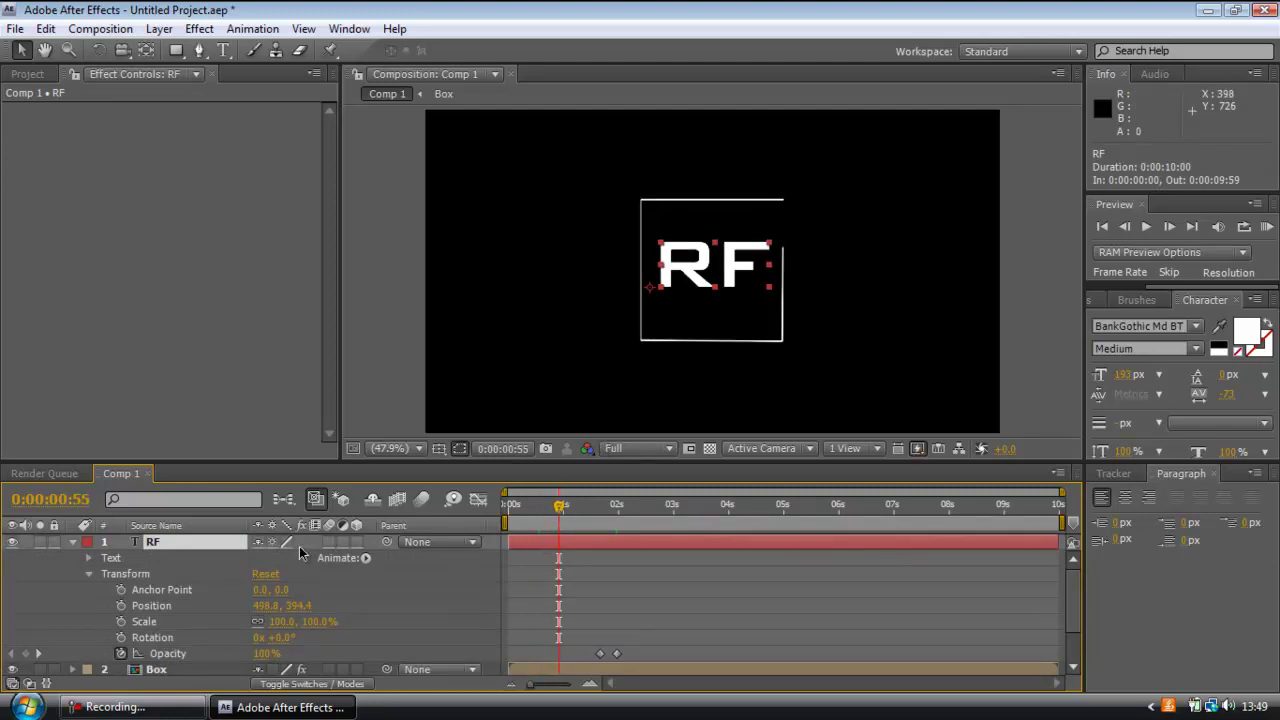
left_click(25, 654)
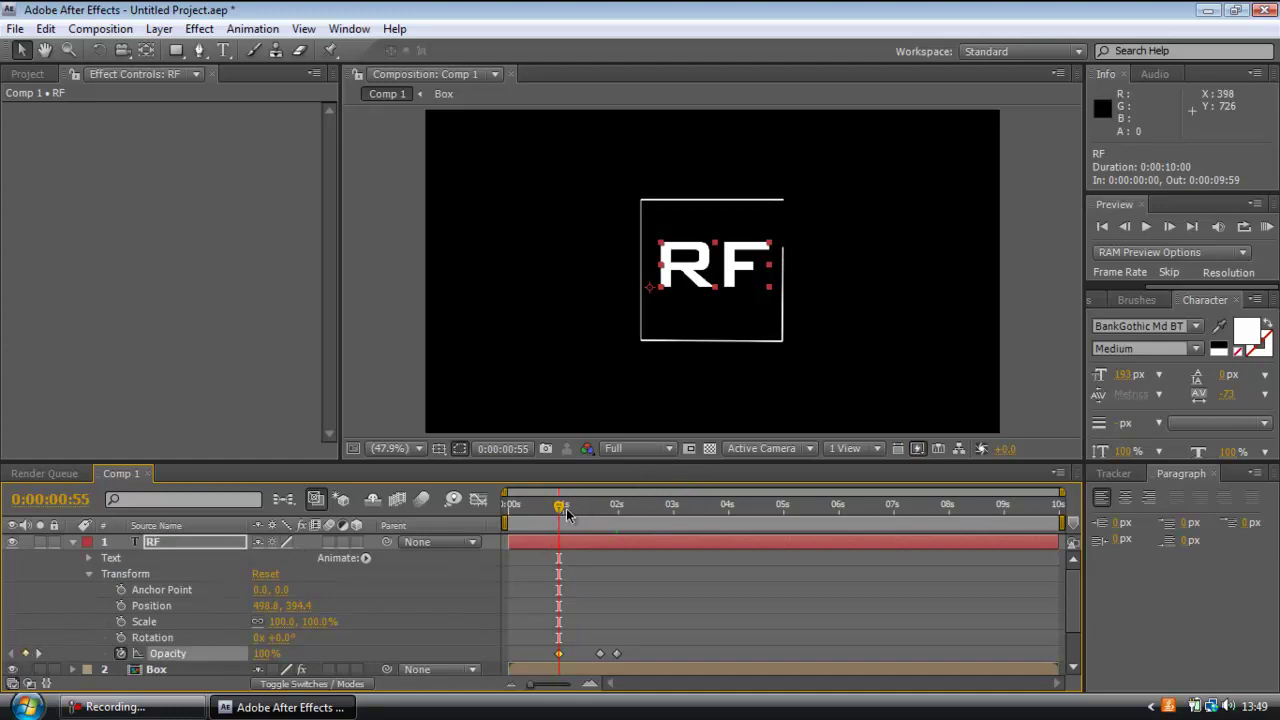
Set the RF layer's Opacity to 99% at 0:00:01:09
left_click_drag(561, 513, 572, 512)
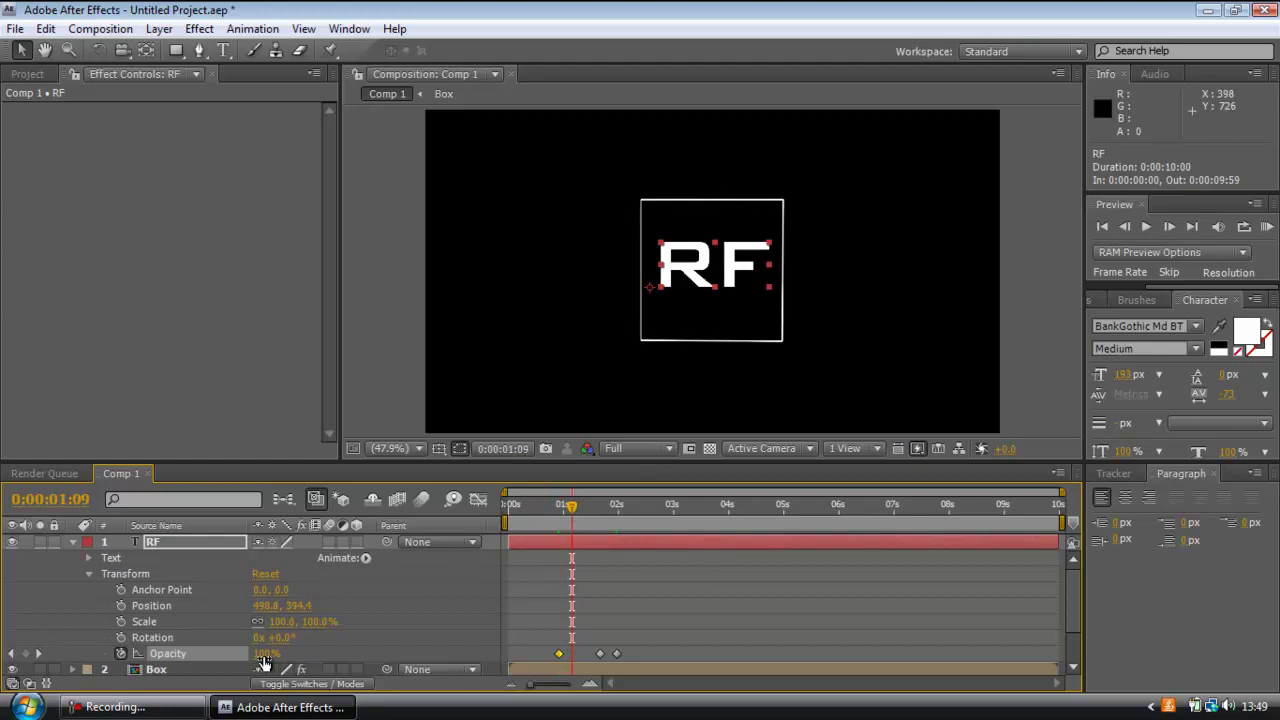
left_click(265, 655)
type("39")
key("Return")
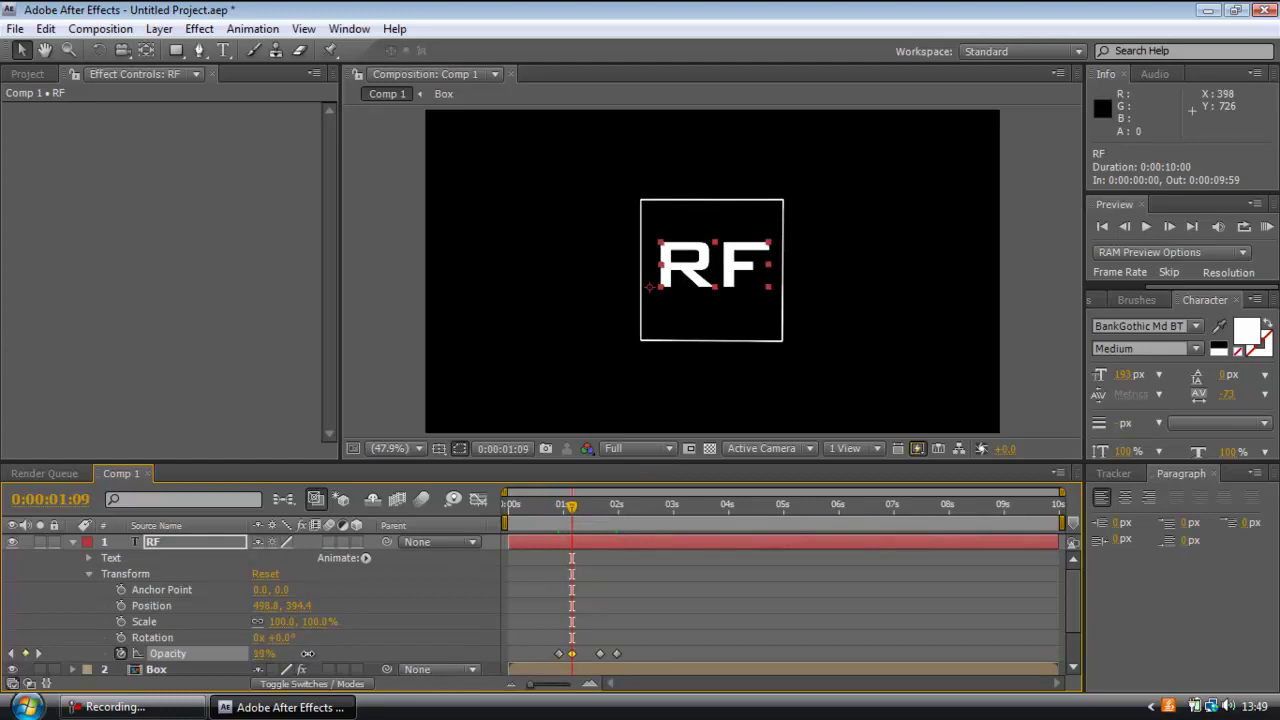
Set the RF layer's Opacity to 0% at 0:00:00:55, return to the timeline start and collapse the layer
left_click_drag(571, 508, 561, 517)
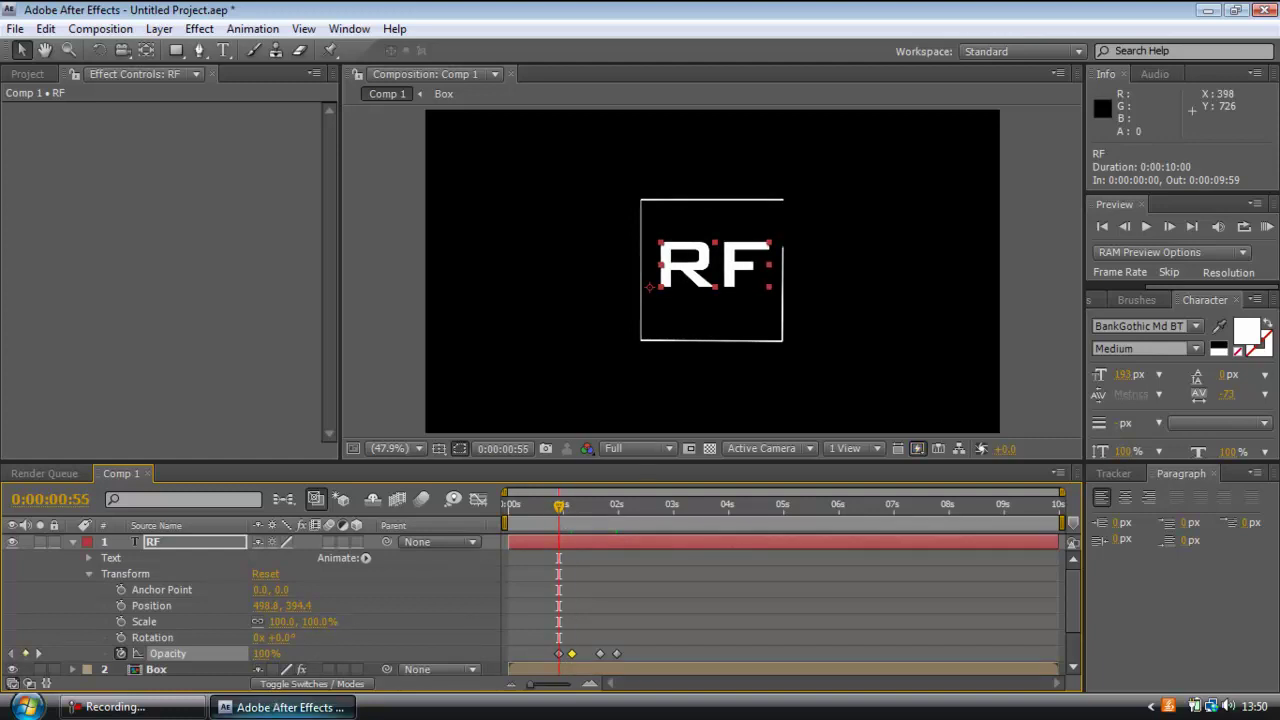
left_click_drag(267, 656, 167, 656)
left_click_drag(561, 512, 476, 511)
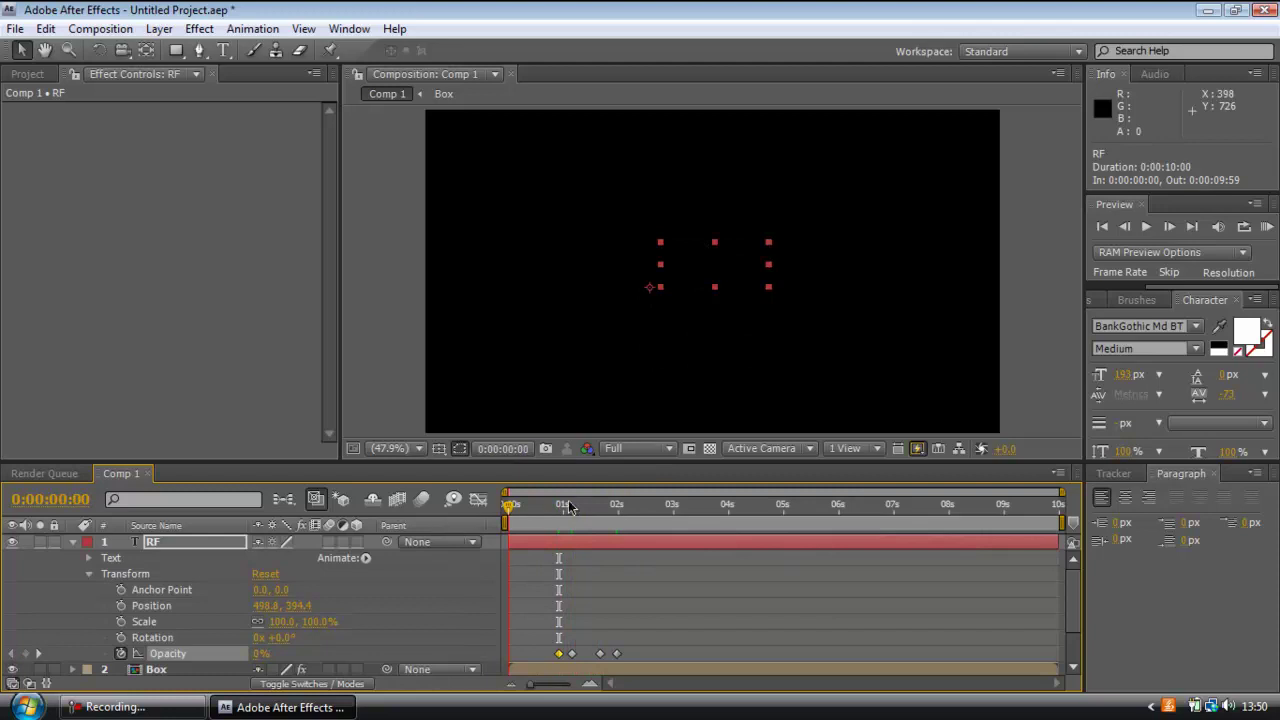
left_click(76, 543)
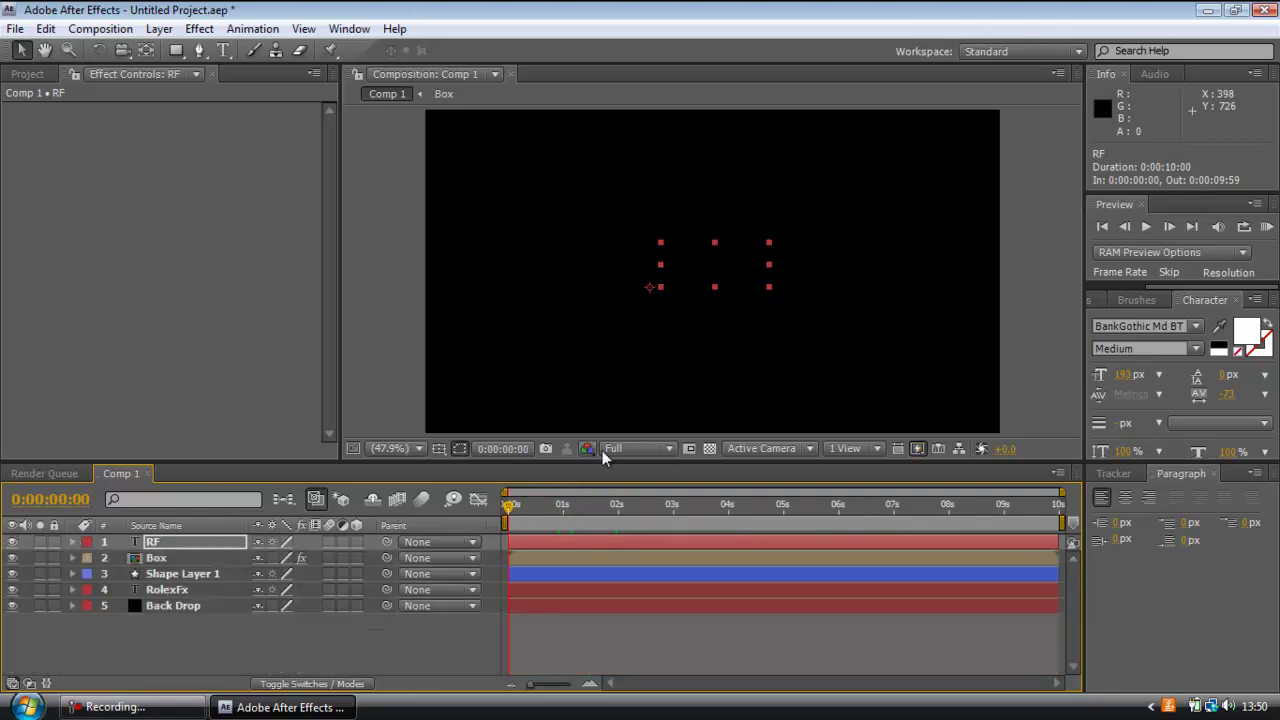
Run a RAM preview of the logo animation from the start, then scrub through to 0:00:02:31
left_click(175, 650)
left_click(1266, 227)
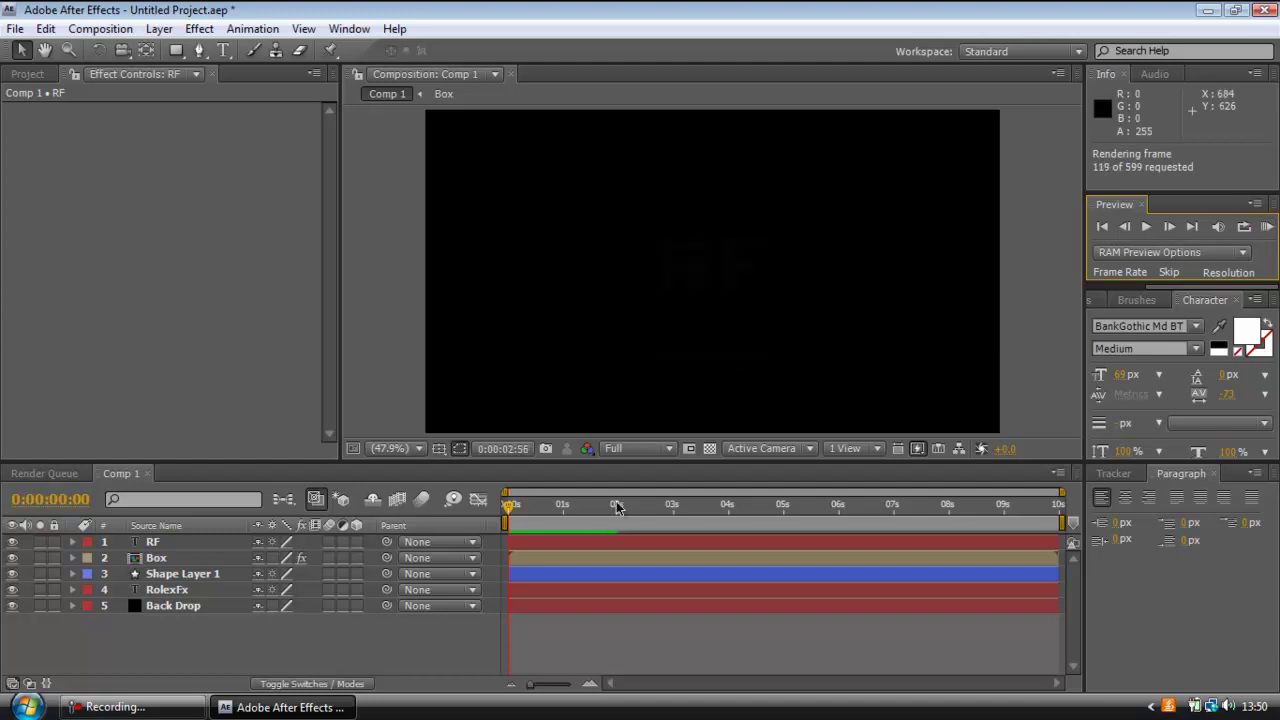
left_click(511, 508)
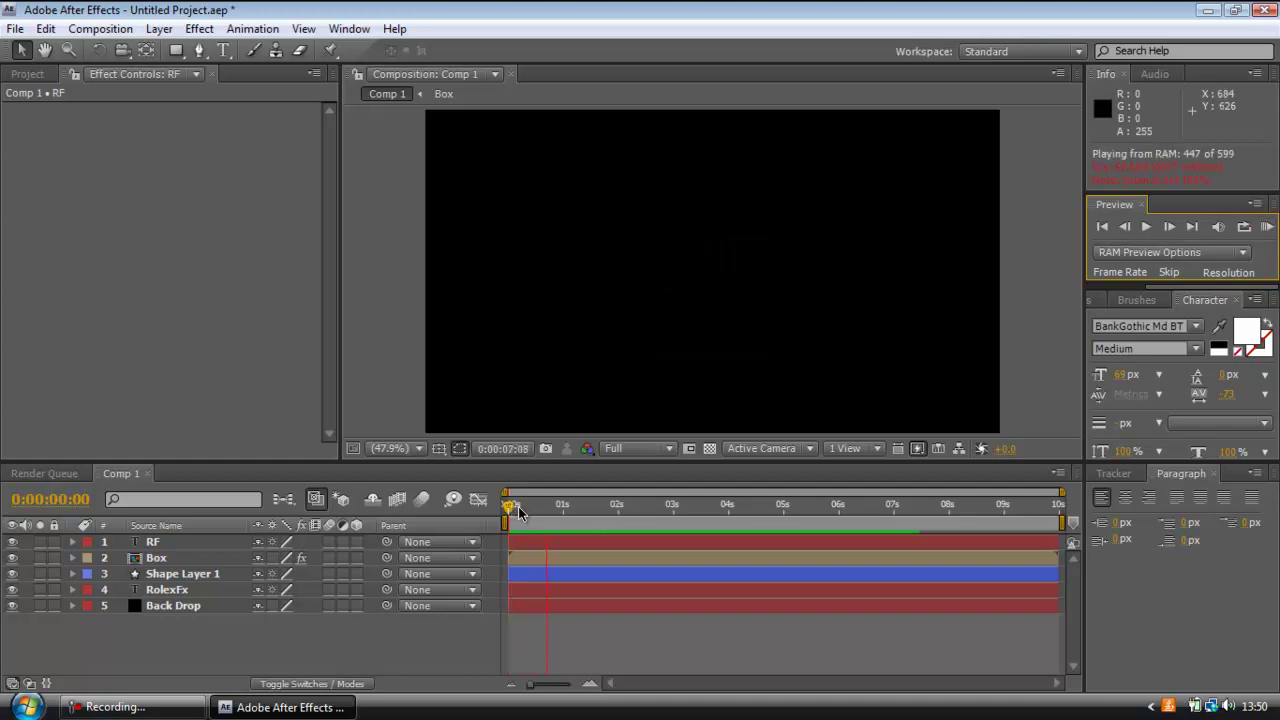
mouse_move(511, 512)
left_mouse_down()
mouse_move(617, 512)
mouse_move(530, 522)
mouse_move(518, 520)
mouse_move(631, 516)
mouse_move(510, 505)
mouse_move(647, 510)
left_mouse_up()
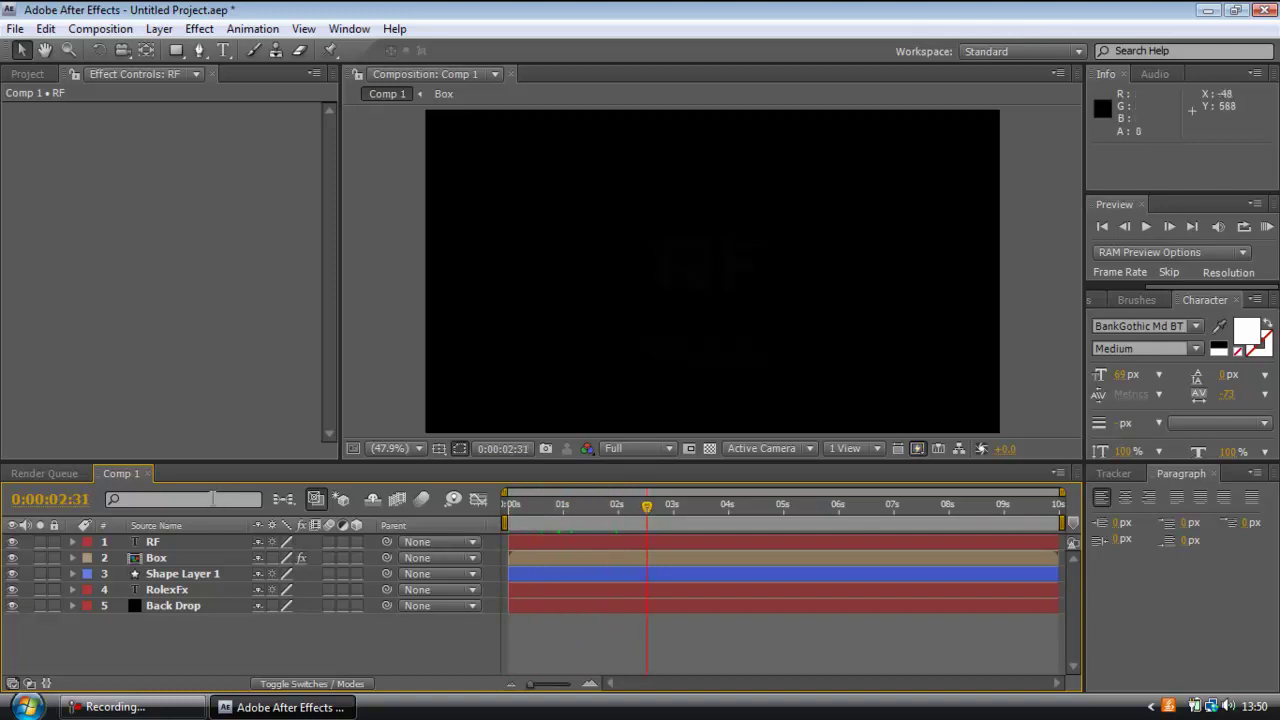